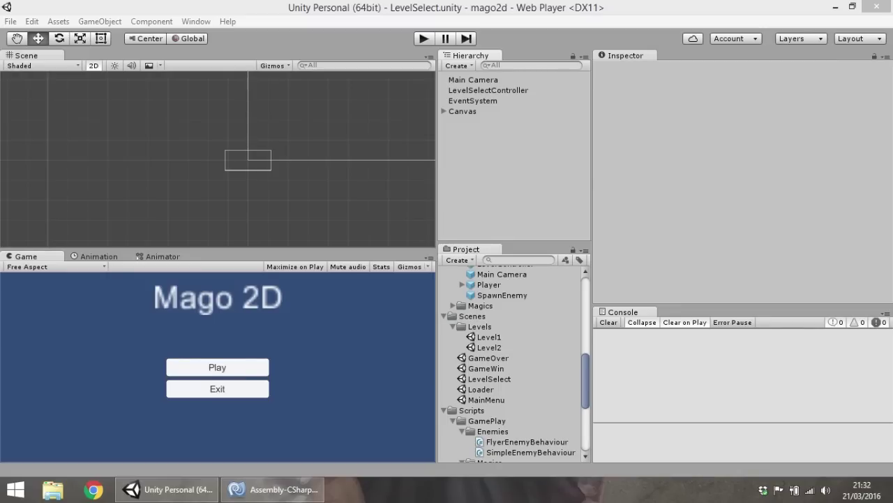
Browse the Loader, LevelSelect and MainMenu scene assets, then open the LevelSelect scene.
double_click(492, 390)
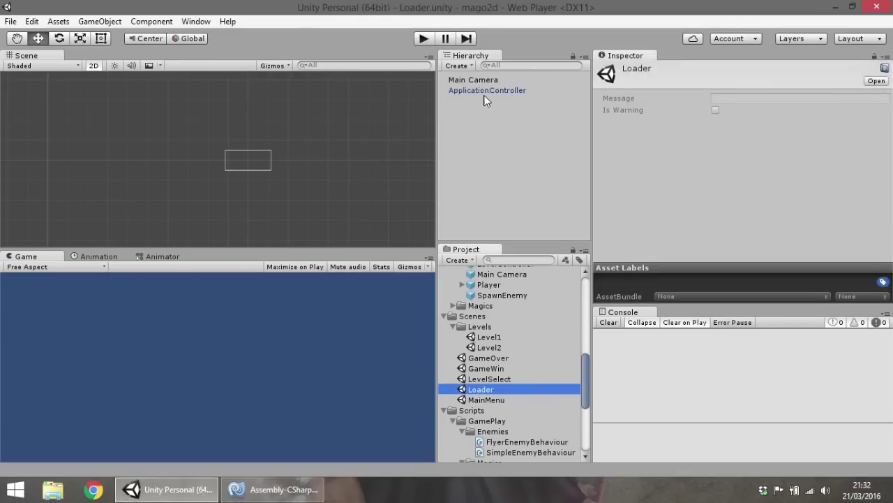
click(482, 91)
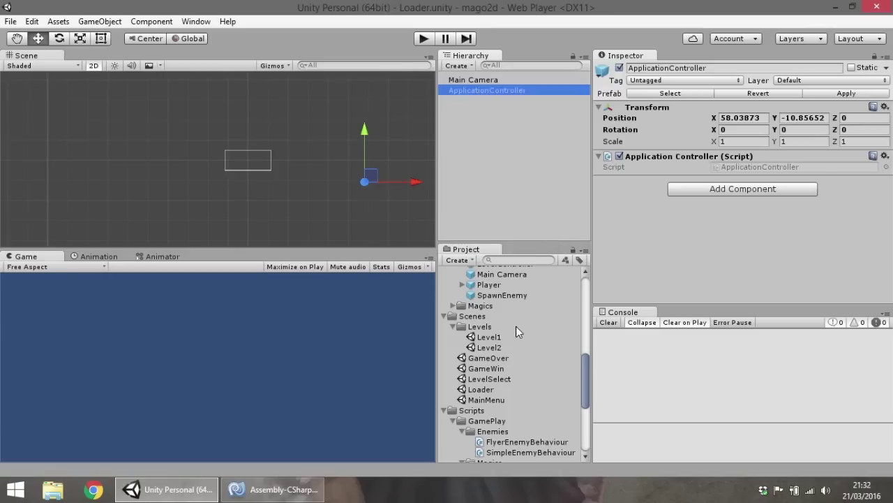
click(491, 378)
click(485, 388)
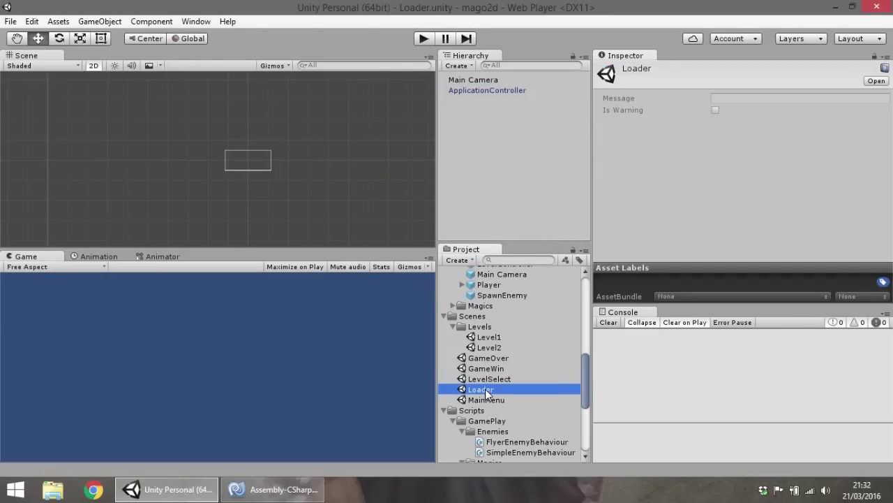
click(491, 397)
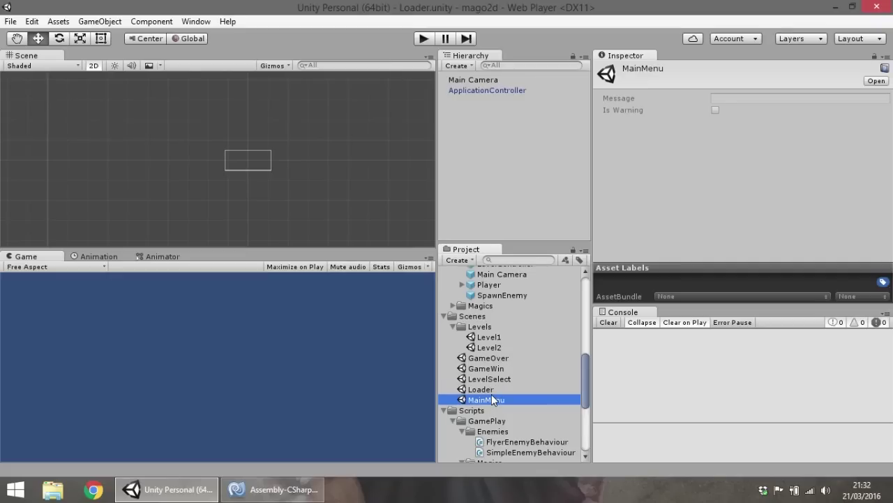
double_click(493, 380)
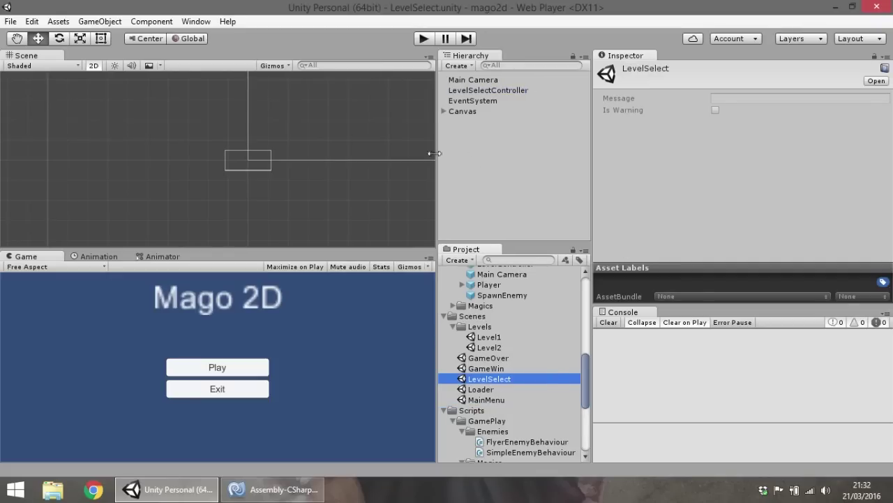
Frame the canvas in the Scene view and select the 'Mago 2D' title text object.
middle_drag(331, 154, 225, 203)
scroll(283, 200, down, 10)
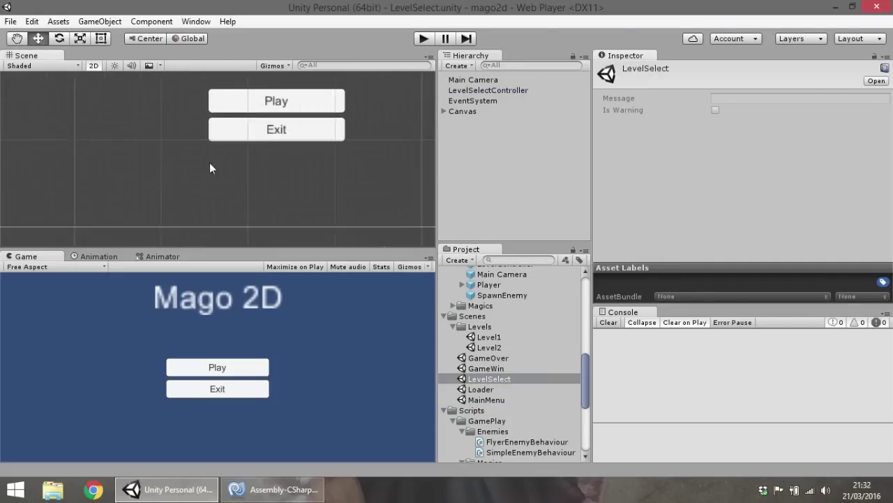
scroll(272, 156, down, 3)
scroll(265, 169, down, 2)
middle_drag(265, 169, 285, 120)
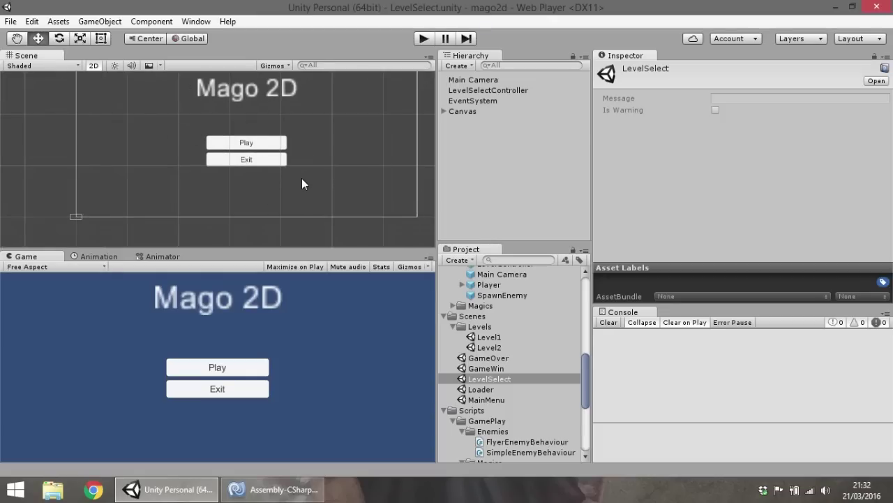
middle_drag(330, 109, 265, 105)
scroll(310, 137, up, 3)
scroll(253, 138, down, 3)
middle_drag(259, 135, 319, 160)
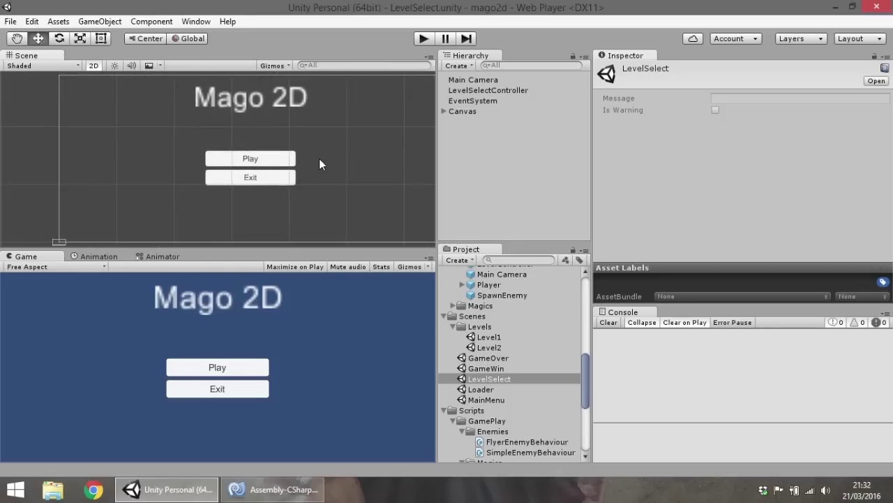
scroll(319, 161, up, 2)
scroll(319, 160, up, 1)
middle_drag(327, 101, 299, 178)
click(269, 149)
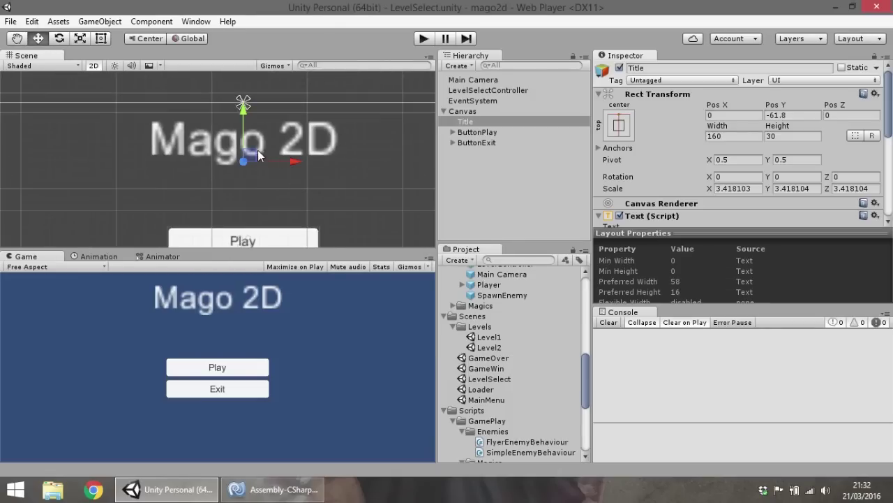
Replace the title text 'Mago 2D' with 'Select the level'.
scroll(767, 144, down, 3)
scroll(767, 204, down, 3)
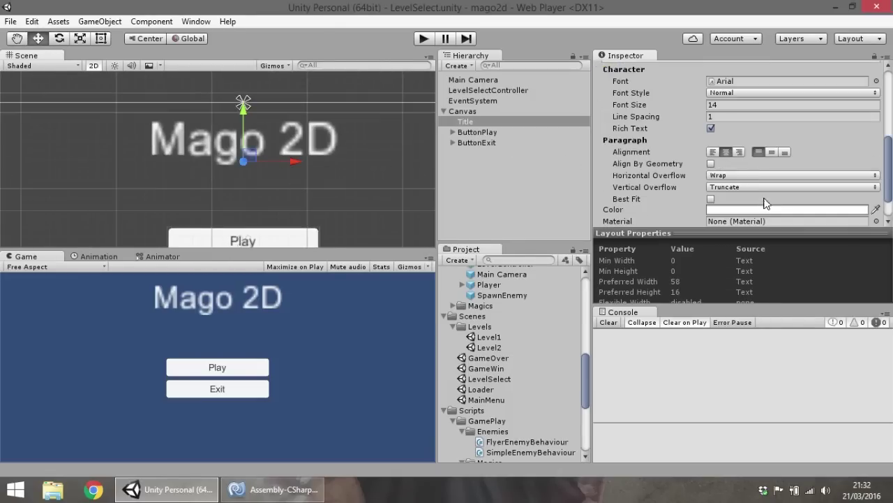
scroll(755, 139, up, 3)
click(679, 91)
text(Sel)
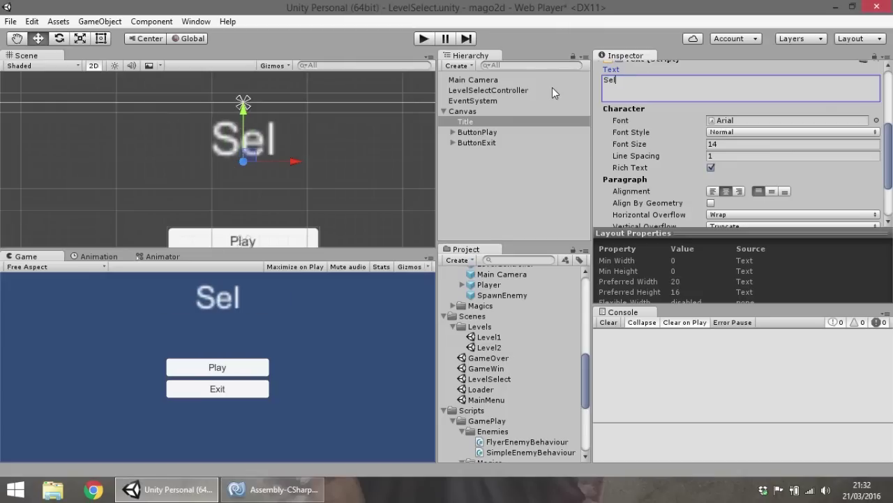
text(ect the level)
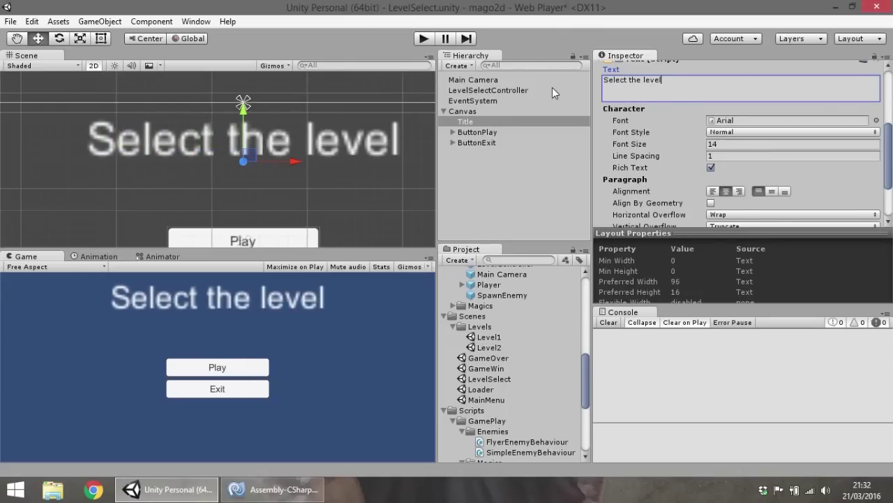
middle_drag(335, 136, 280, 116)
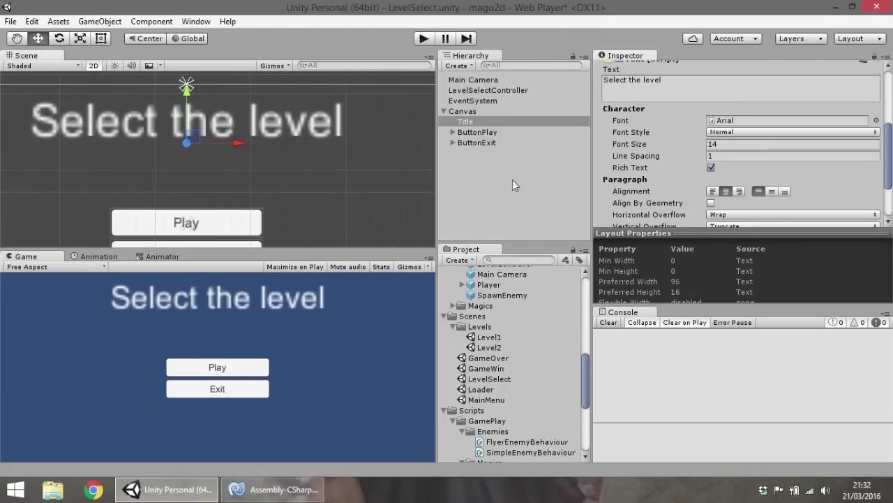
middle_drag(225, 173, 291, 105)
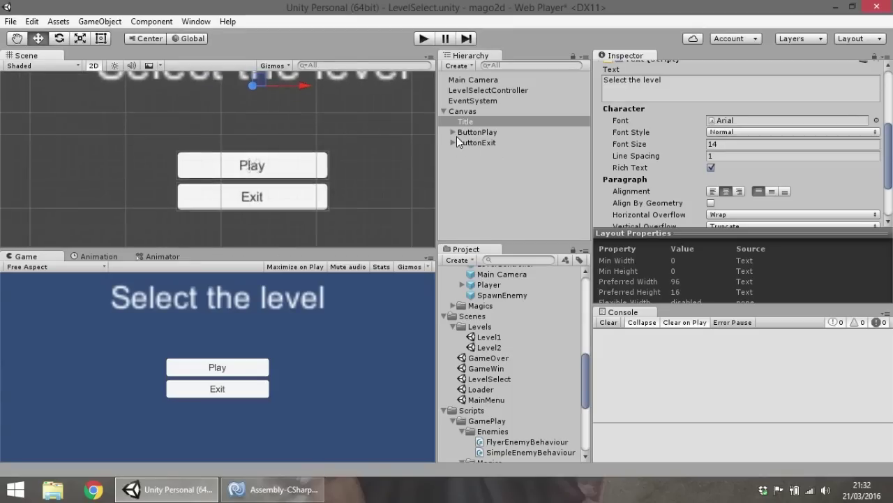
Rename the ButtonExit object to ButtonGoBack.
click(482, 142)
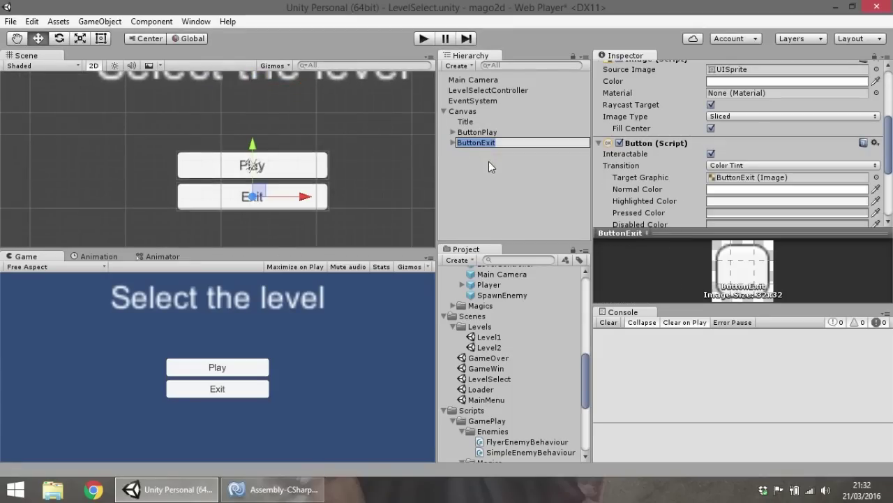
click(489, 162)
click(479, 143)
click(487, 144)
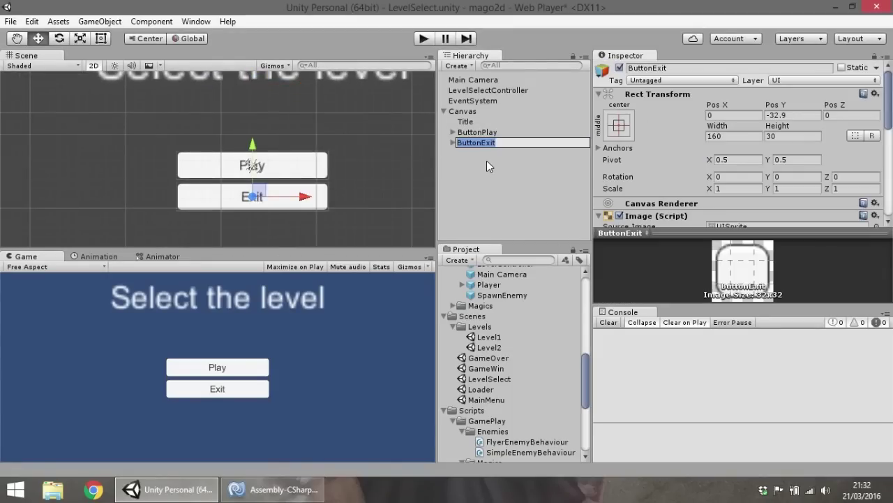
drag(476, 142, 539, 144)
text(GoBack)
key(Return)
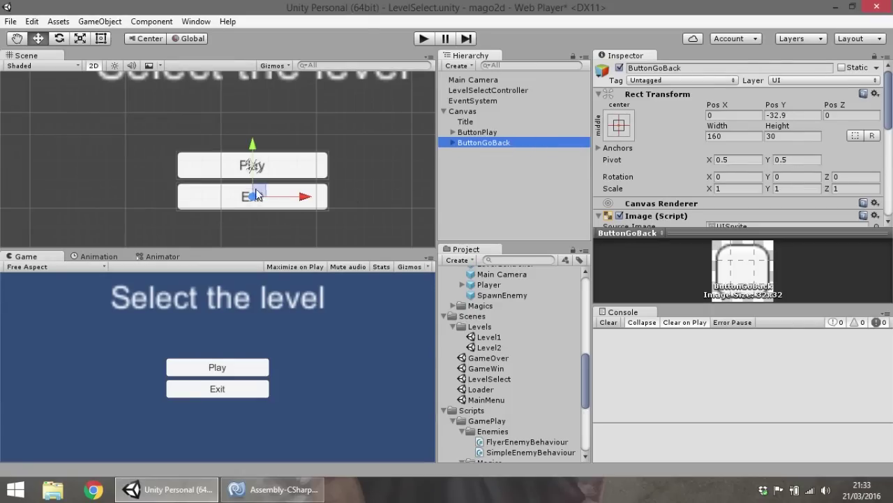
Move the button to the canvas's lower left and preview the game at 4:3.
drag(256, 196, 159, 243)
click(46, 267)
click(40, 300)
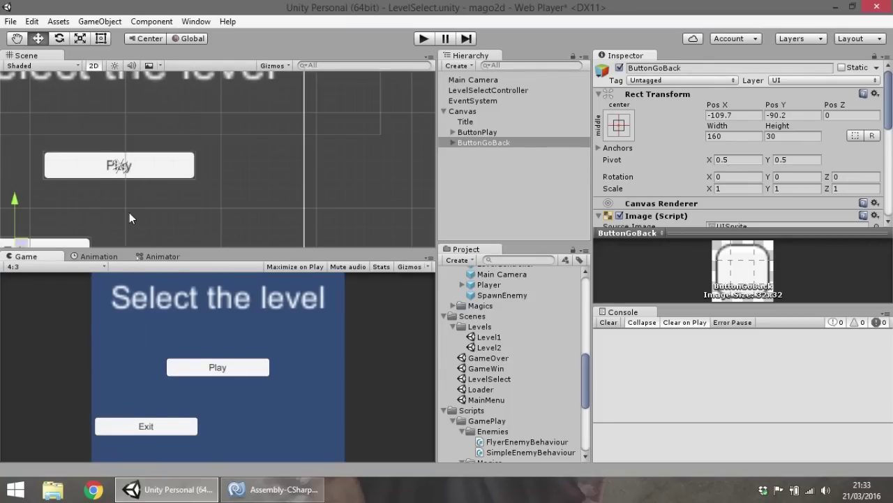
middle_drag(153, 165, 298, 175)
scroll(303, 184, down, 2)
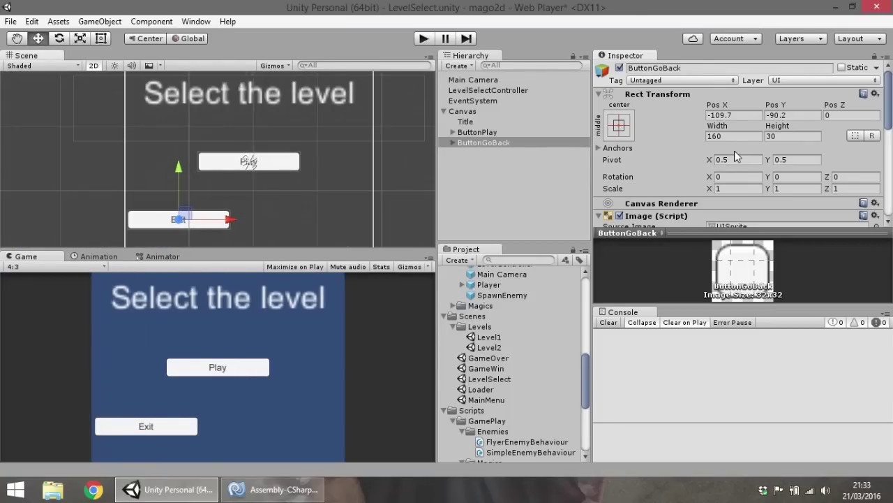
Set the ButtonGoBack anchor preset to bottom-left.
click(620, 131)
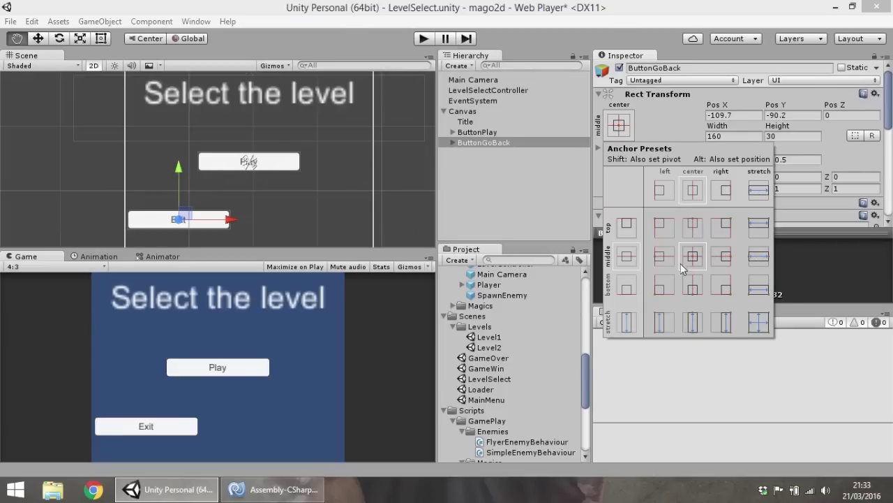
alt+click(661, 253)
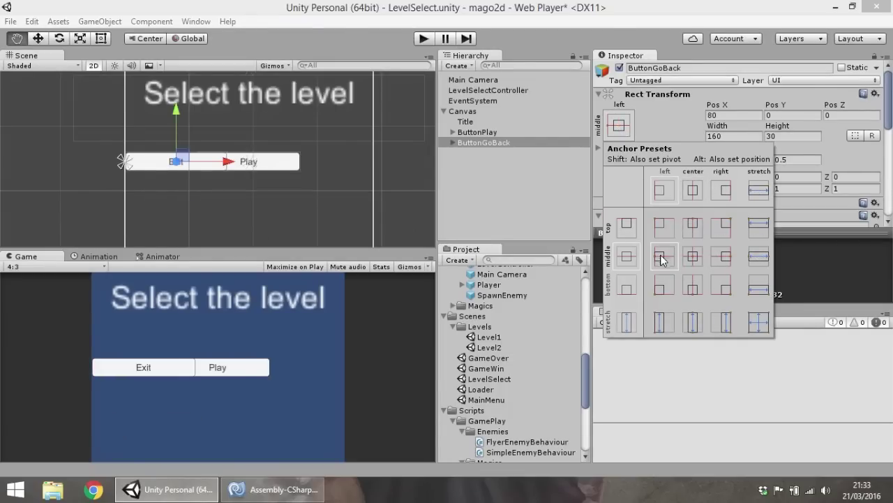
alt+click(660, 290)
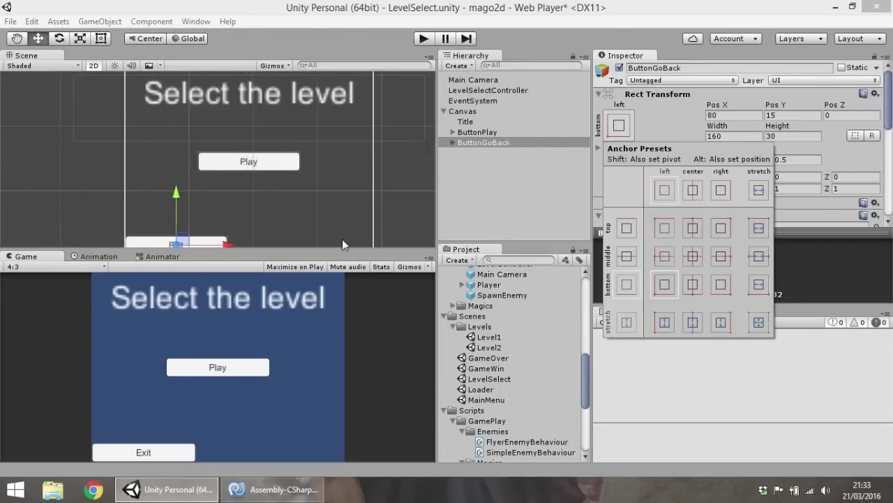
click(297, 164)
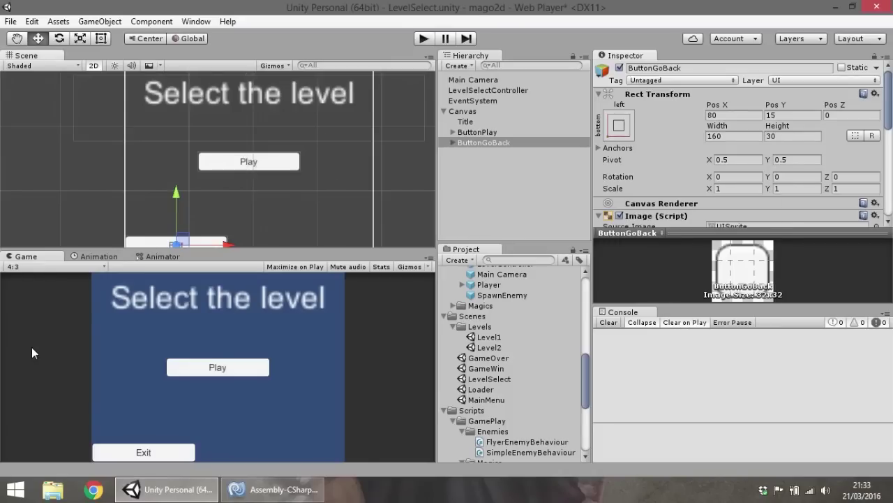
Check the layout at 16:10, Web (960x600) and 3:2, then return to 4:3.
click(34, 267)
click(40, 318)
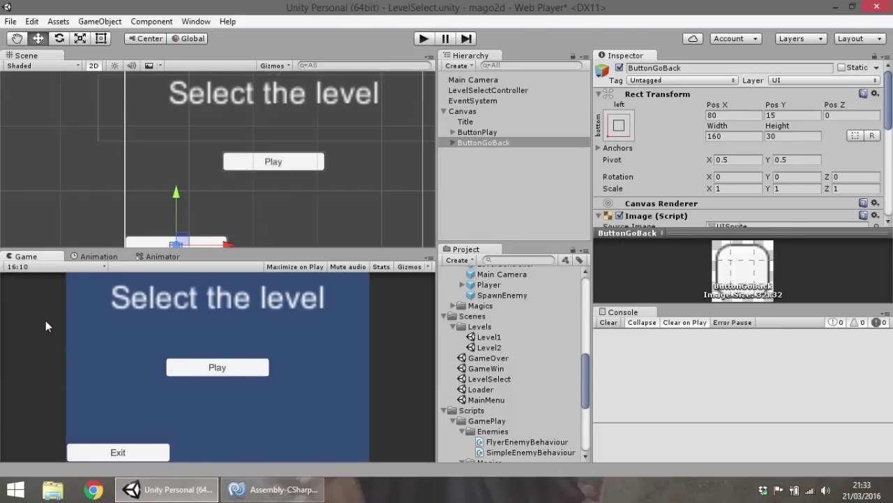
click(63, 266)
click(47, 344)
click(49, 267)
click(49, 308)
click(46, 268)
click(61, 297)
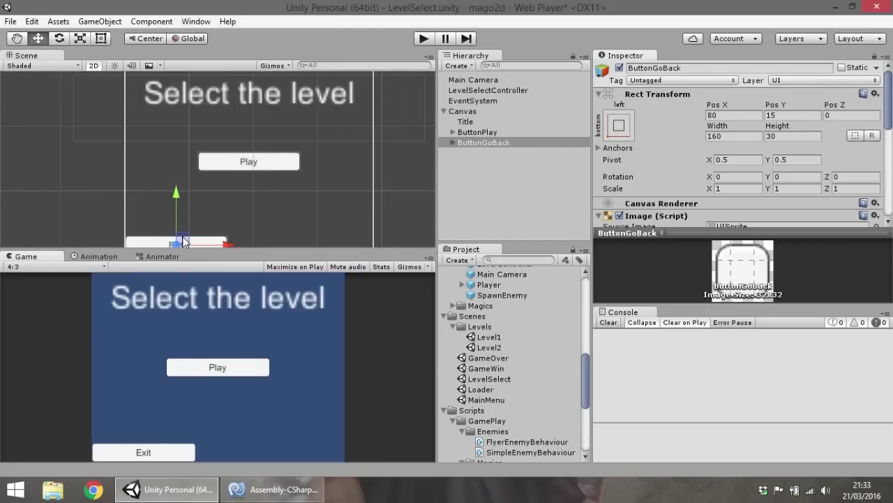
Nudge the go-back button slightly up and right on the canvas.
drag(183, 241, 193, 238)
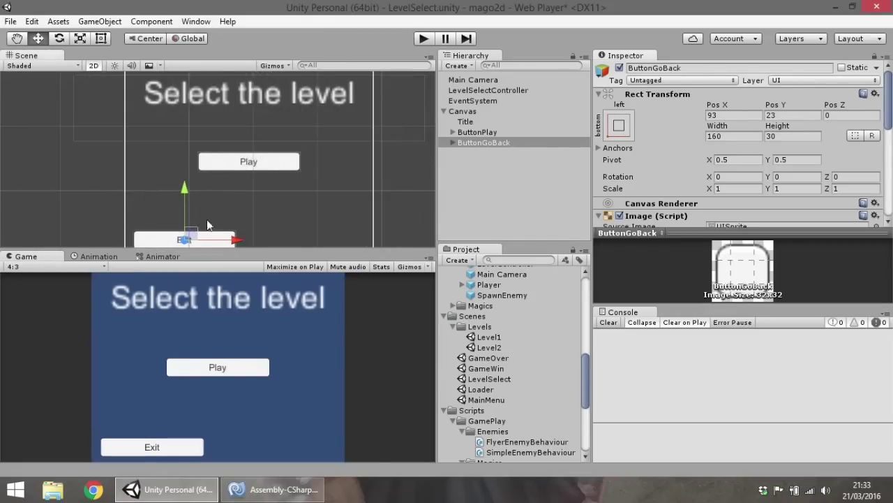
middle_drag(271, 220, 284, 179)
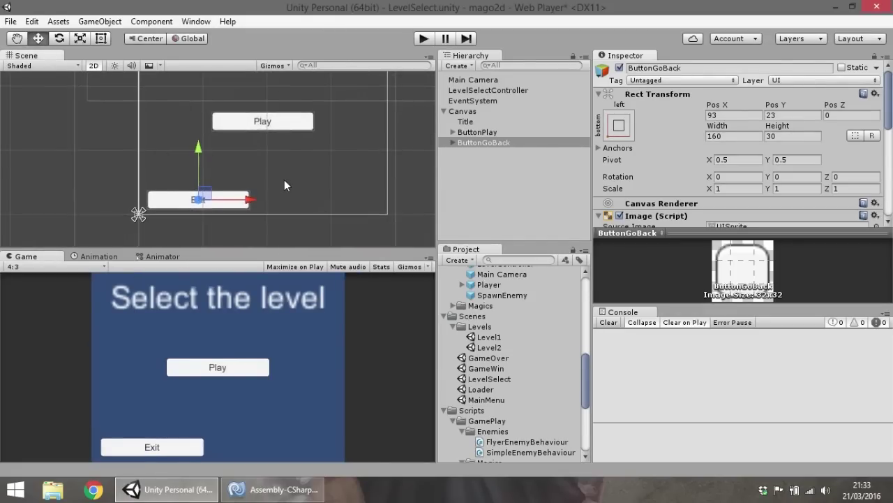
scroll(772, 211, down, 2)
scroll(778, 202, down, 5)
scroll(787, 195, up, 3)
scroll(799, 152, up, 1)
scroll(800, 152, up, 1)
scroll(800, 152, down, 5)
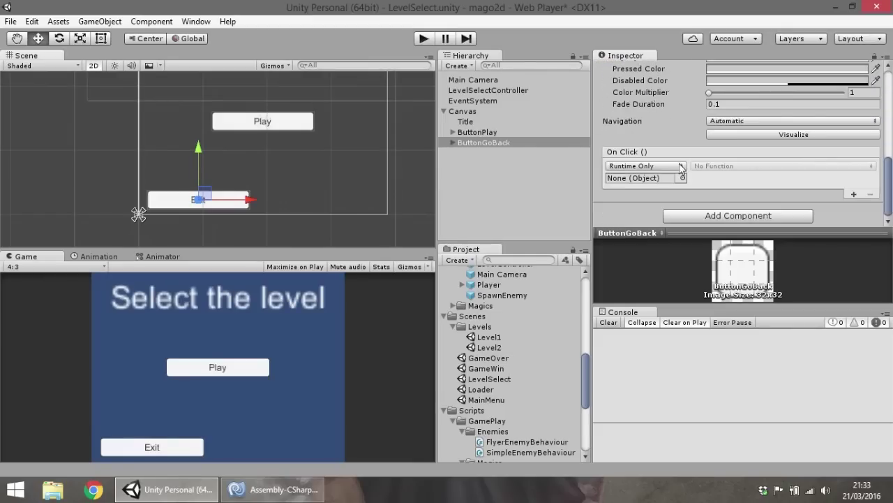
scroll(691, 179, up, 1)
Change the ButtonGoBack child Text label from 'Exit' to 'Back'.
click(453, 142)
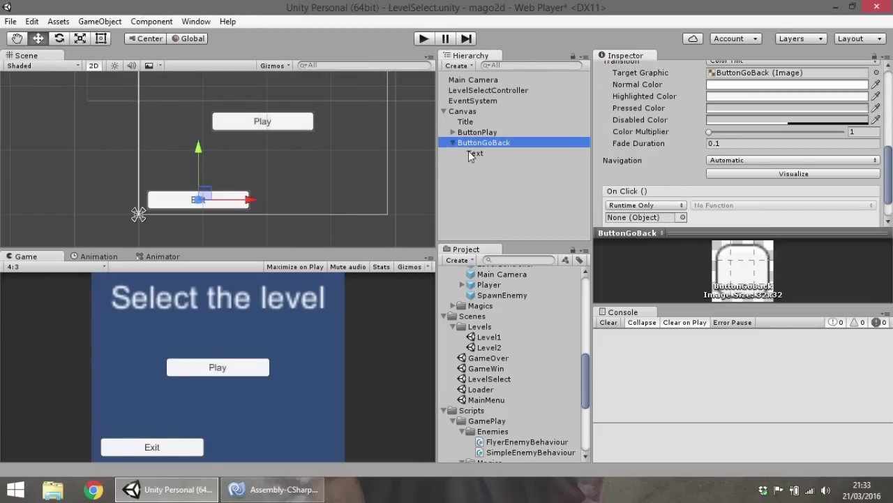
click(474, 153)
click(691, 165)
text(Back)
key(Return)
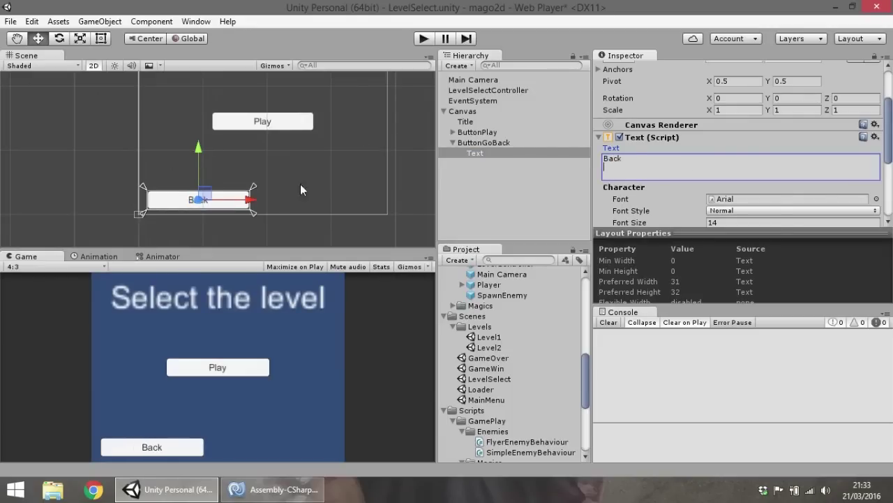
Pan the scene and select the Play button.
mouse_move(296, 125)
middle_down()
mouse_move(282, 153)
mouse_move(321, 130)
middle_up()
scroll(282, 152, up, 2)
click(282, 153)
scroll(331, 150, down, 3)
scroll(337, 162, down, 2)
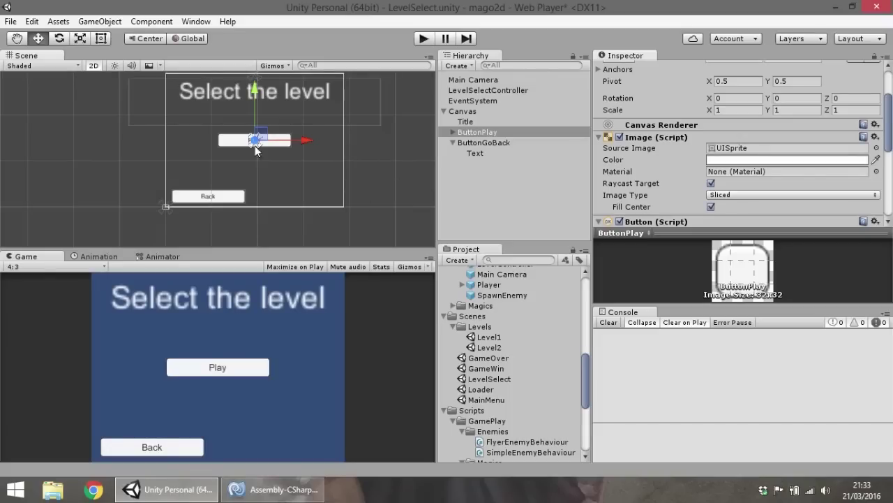
Delete the Play button and pan around the canvas to check the result.
key(Delete)
scroll(269, 168, up, 2)
middle_drag(269, 168, 269, 135)
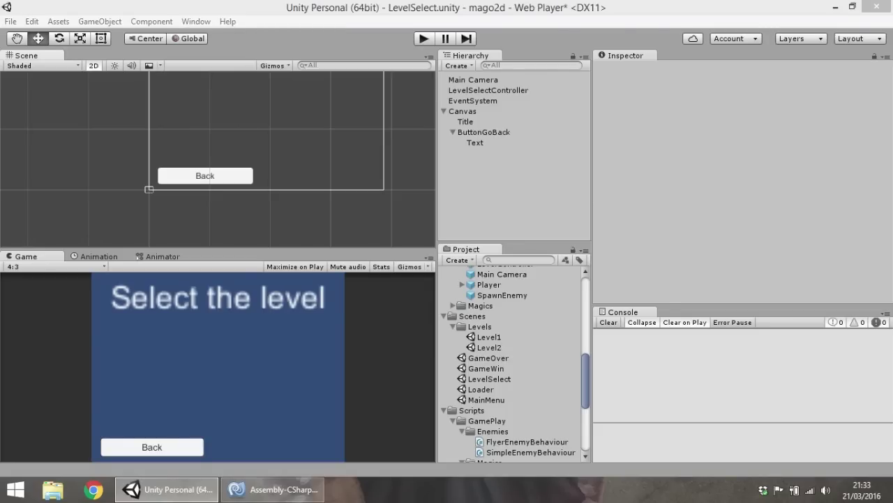
middle_drag(276, 183, 263, 219)
scroll(268, 183, up, 1)
middle_drag(293, 136, 293, 117)
scroll(293, 117, up, 1)
scroll(284, 155, down, 2)
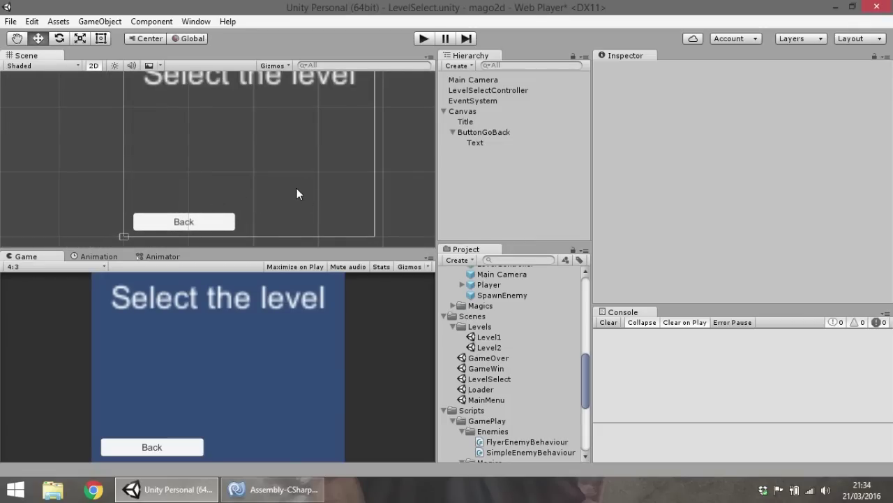
mouse_move(323, 159)
middle_down()
mouse_move(345, 193)
mouse_move(324, 125)
mouse_move(313, 145)
mouse_move(304, 104)
mouse_move(278, 193)
middle_up()
Select the title text and the Canvas in turn to inspect them.
click(312, 144)
click(298, 141)
click(298, 140)
click(277, 194)
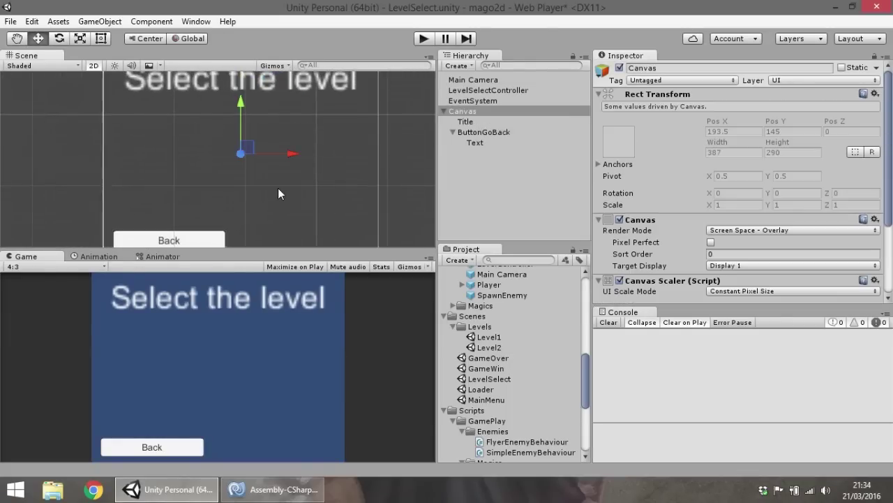
Add a new UI Panel inside the Canvas and frame it in the Scene view.
click(452, 132)
click(453, 132)
right_click(469, 113)
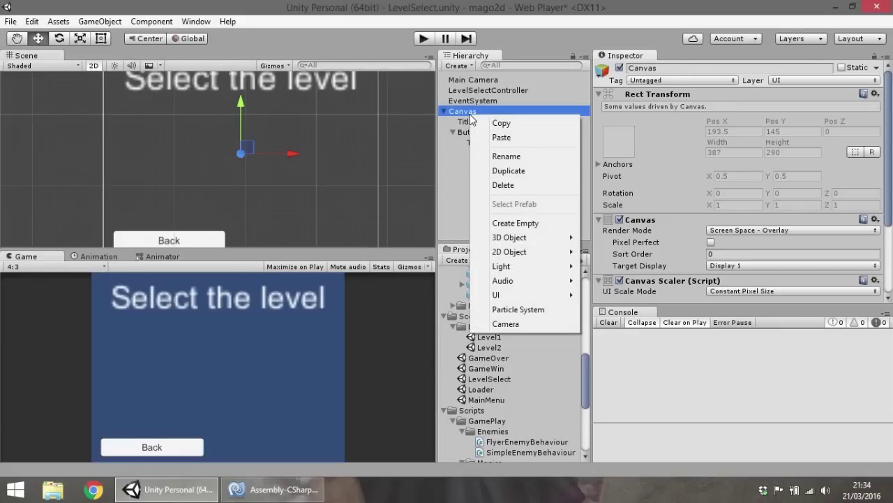
mouse_move(532, 252)
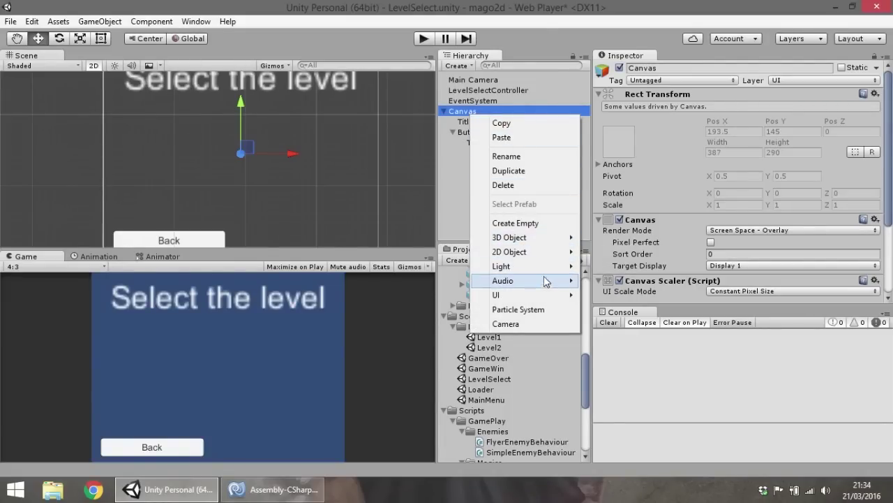
mouse_move(536, 296)
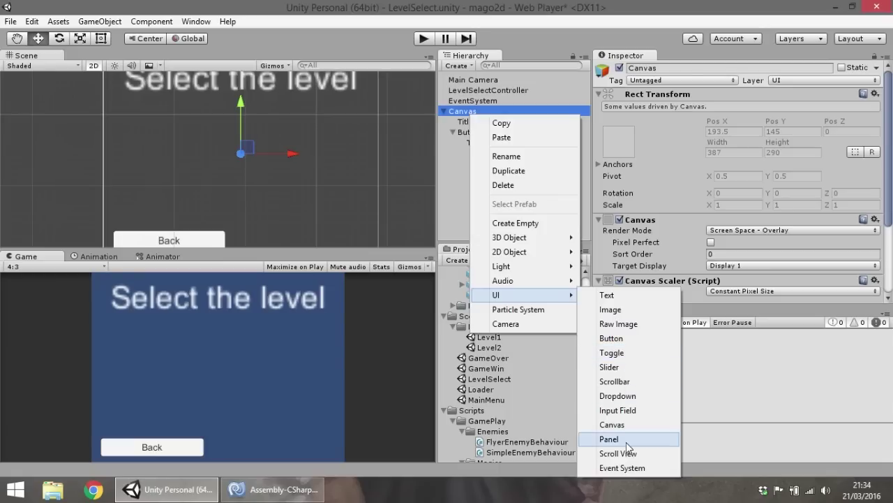
click(614, 439)
click(375, 191)
key(f)
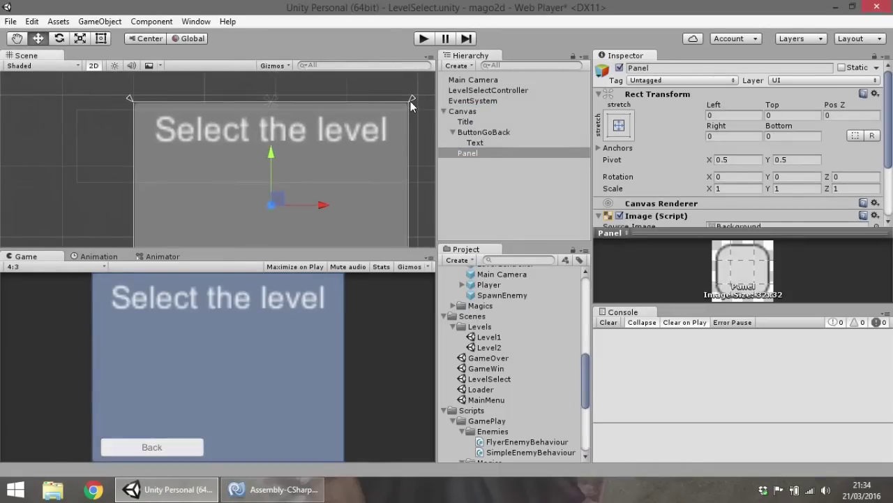
Resize the panel with the Rect tool to sit between the title and Back button.
click(82, 40)
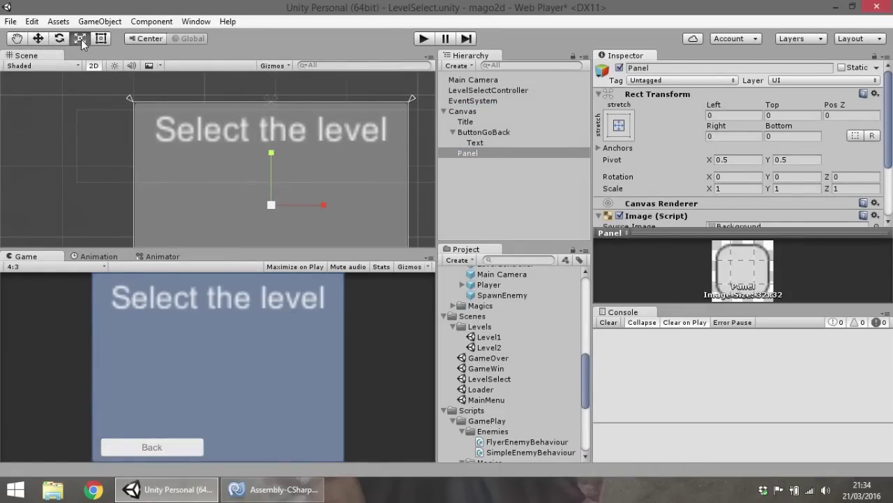
click(102, 39)
mouse_move(410, 101)
mouse_down()
mouse_move(350, 229)
mouse_move(353, 176)
mouse_up()
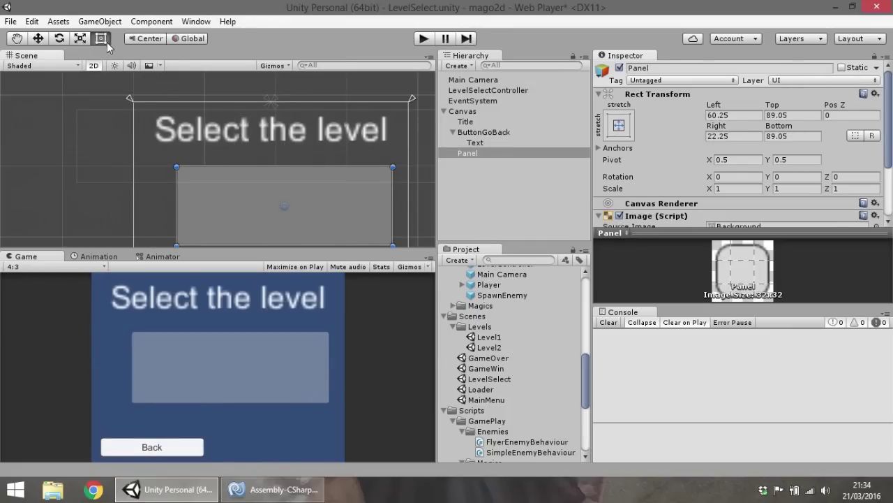
key(f)
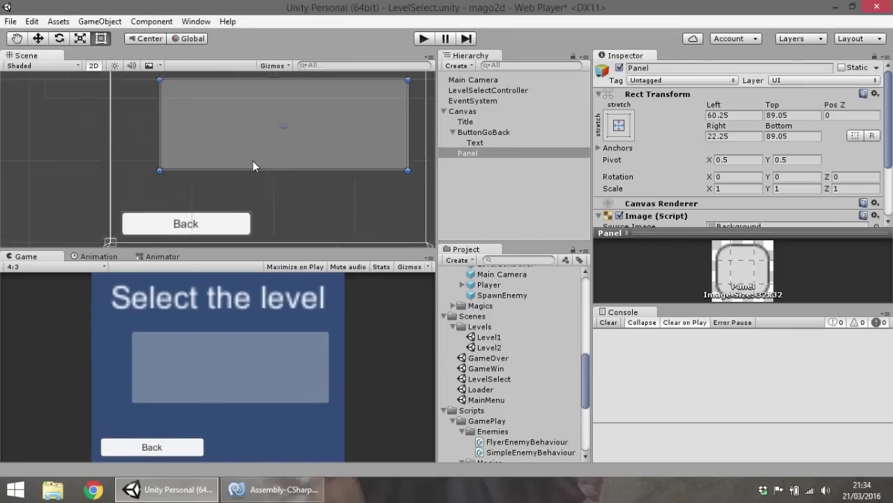
drag(259, 152, 211, 122)
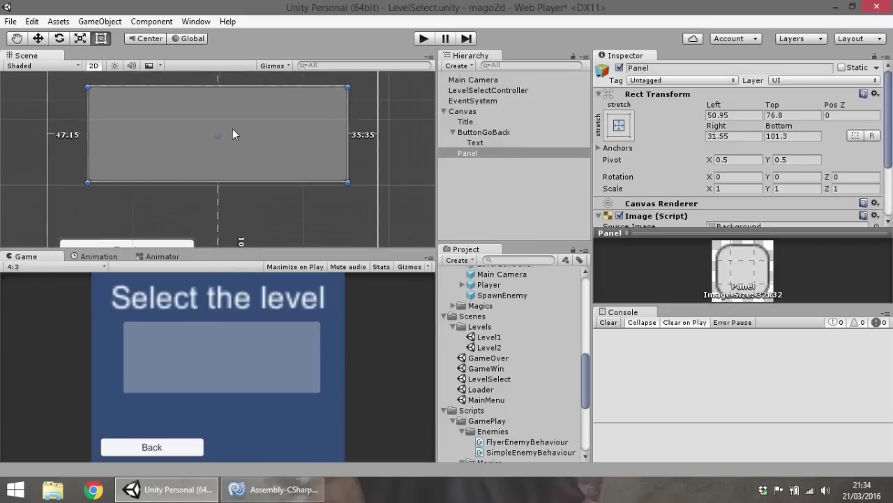
drag(325, 175, 366, 227)
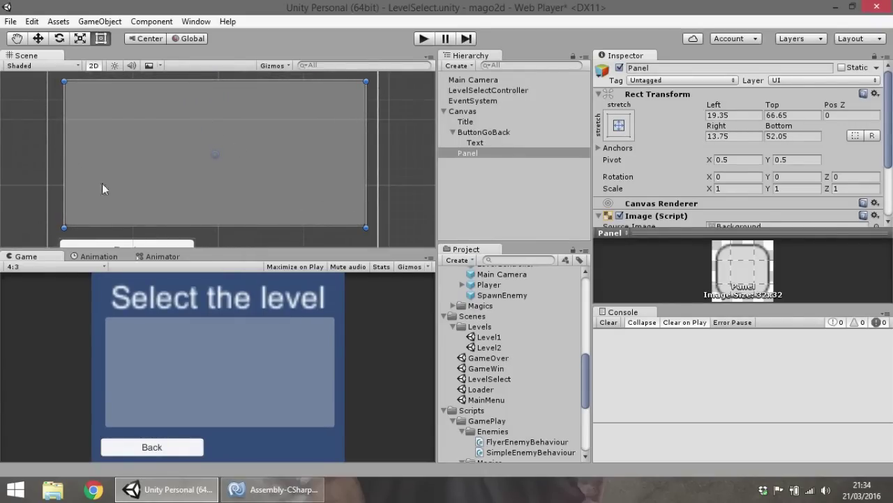
Anchor the panel to middle-centre and preview the game at 5:4.
click(620, 131)
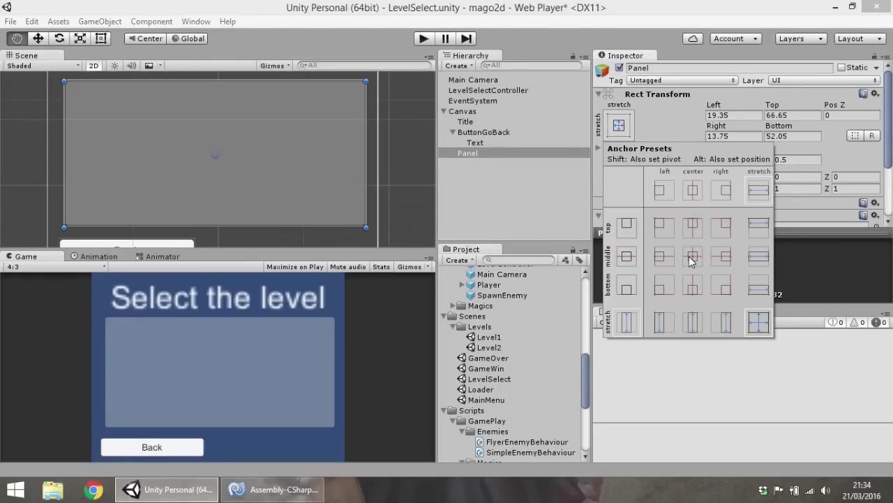
alt+click(693, 258)
click(333, 225)
click(390, 156)
scroll(393, 155, up, 2)
scroll(393, 155, down, 4)
click(49, 268)
click(42, 324)
click(39, 267)
click(38, 288)
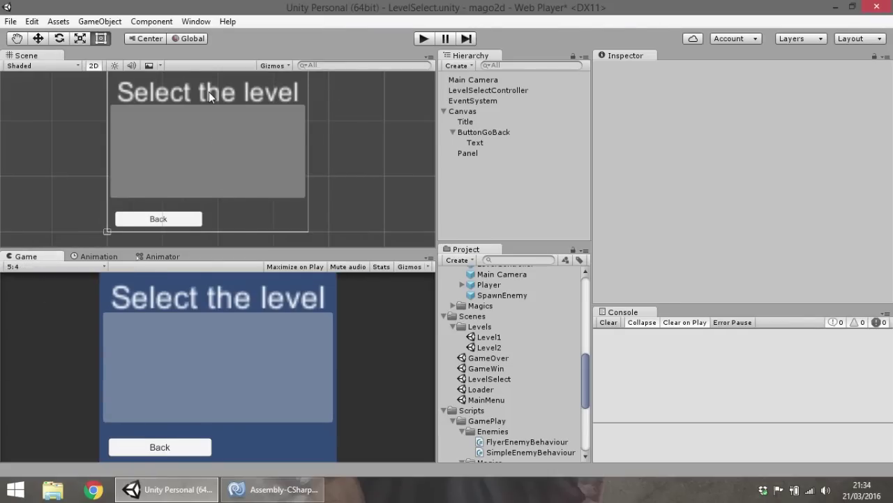
Move the title slightly upward, then reselect the Panel.
click(209, 92)
key(f)
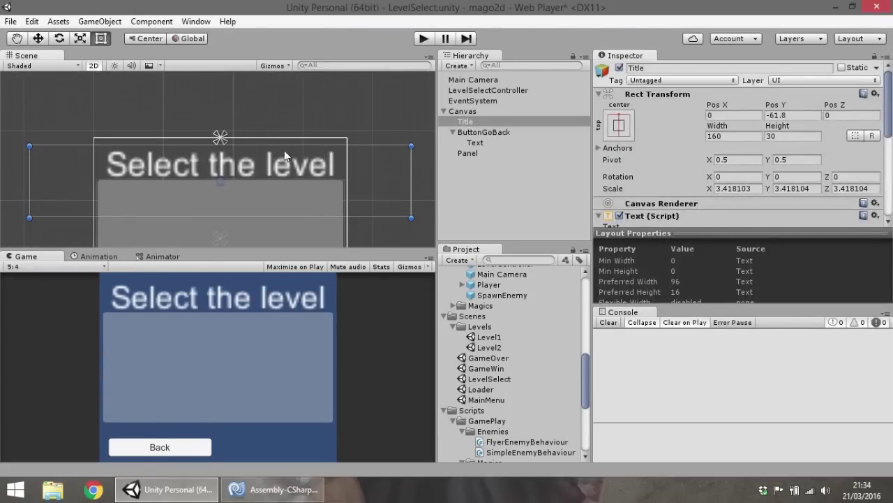
drag(261, 167, 264, 155)
mouse_move(315, 244)
middle_down()
mouse_move(316, 190)
mouse_move(357, 144)
middle_up()
click(408, 211)
scroll(339, 191, up, 2)
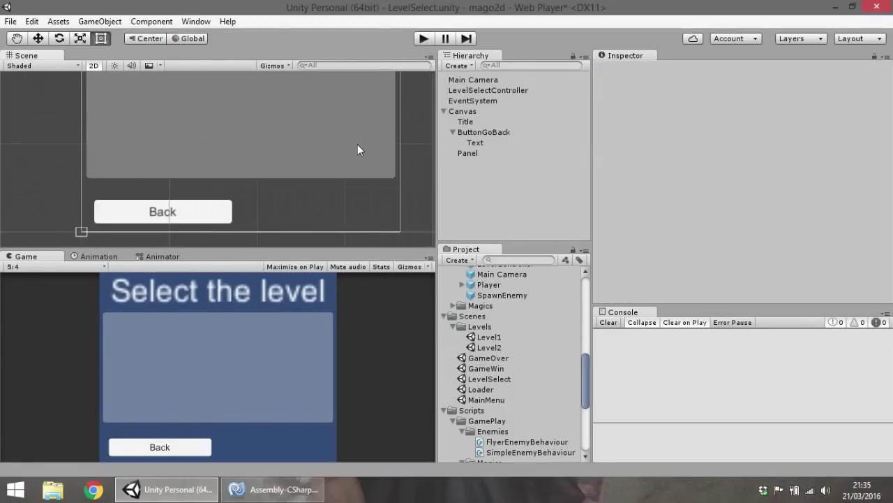
click(395, 158)
click(477, 152)
right_click(492, 154)
Add a new UI Button inside the Panel and roughly square it.
click(475, 152)
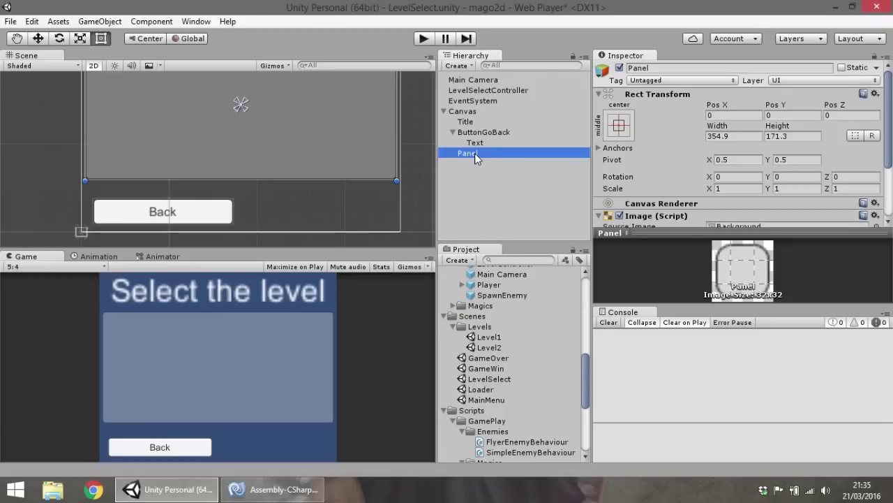
right_click(475, 153)
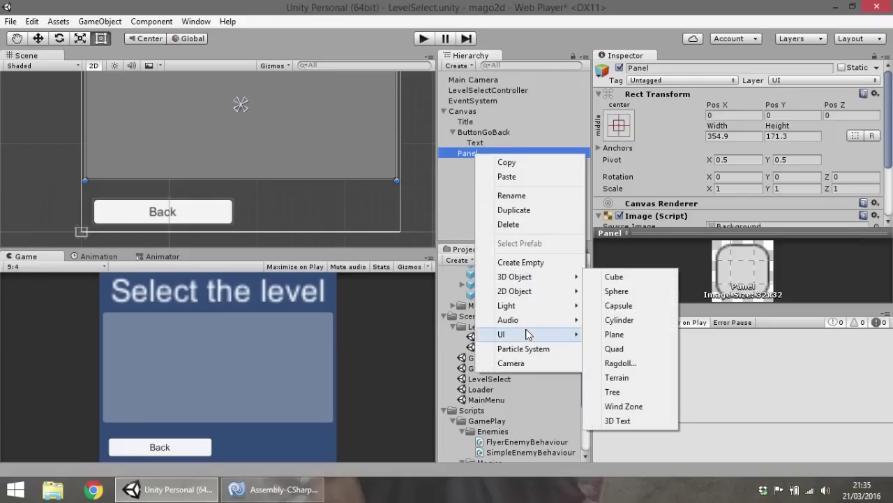
mouse_move(528, 335)
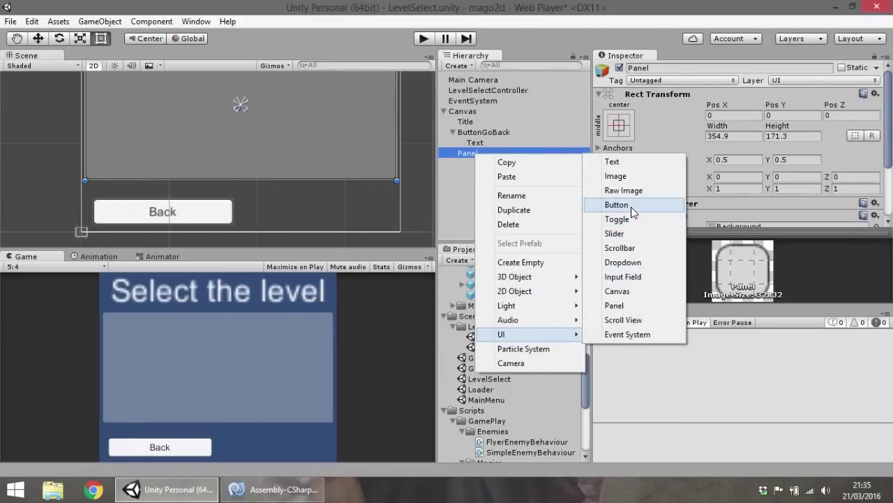
click(617, 205)
scroll(286, 128, up, 3)
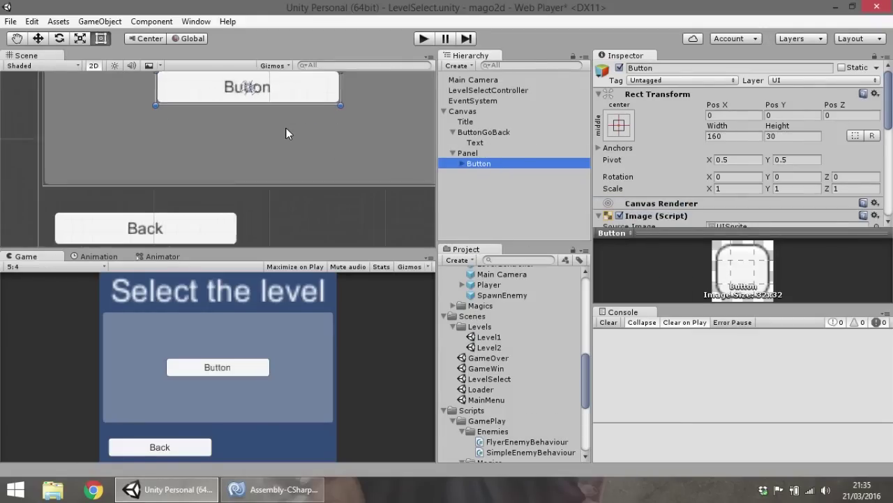
middle_drag(289, 134, 343, 152)
drag(391, 158, 269, 201)
Set the button's Width and Height to 60.
click(733, 115)
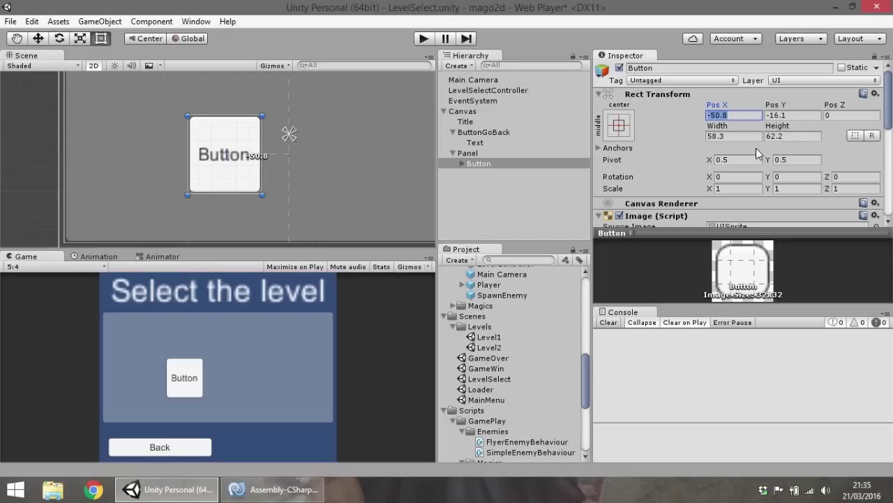
click(734, 137)
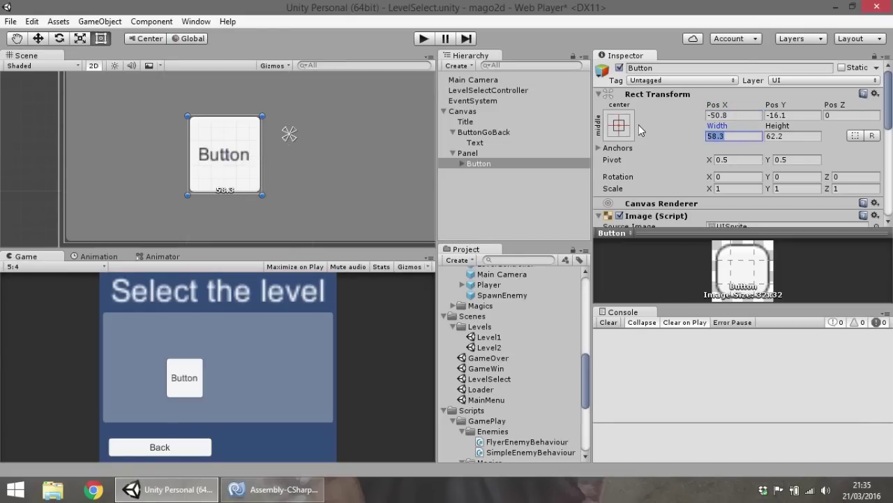
text(60)
key(Tab)
text(60)
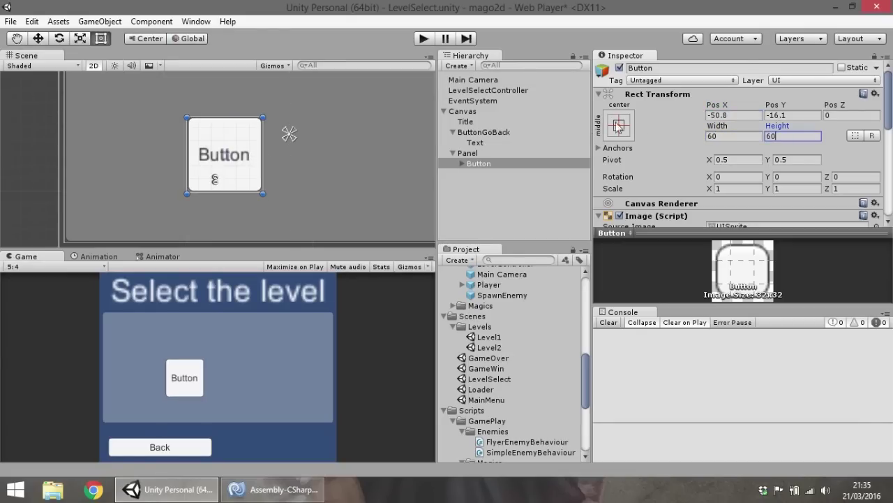
Drag the button near the panel's top-left corner (Pos X -130.7, Pos Y 44).
mouse_move(243, 154)
mouse_down()
mouse_move(151, 82)
mouse_move(180, 96)
mouse_up()
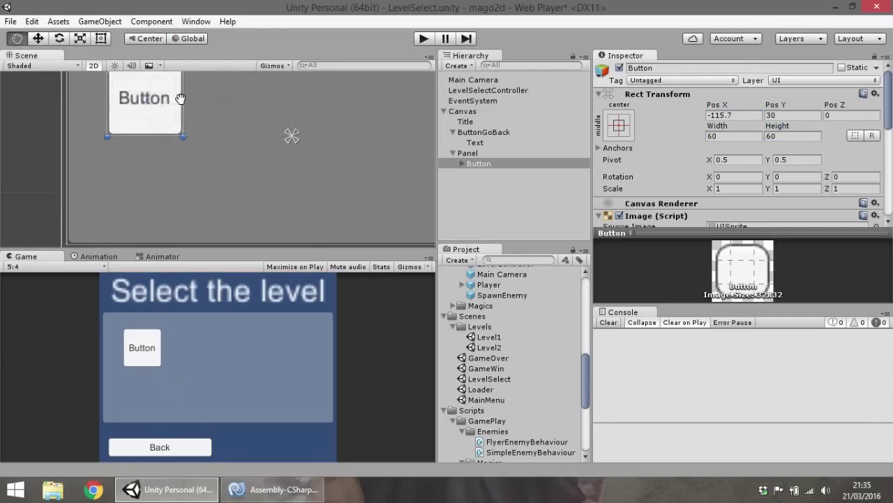
middle_drag(179, 95, 238, 159)
mouse_move(209, 150)
mouse_down()
mouse_move(185, 127)
mouse_move(199, 127)
mouse_move(184, 136)
mouse_move(195, 134)
mouse_up()
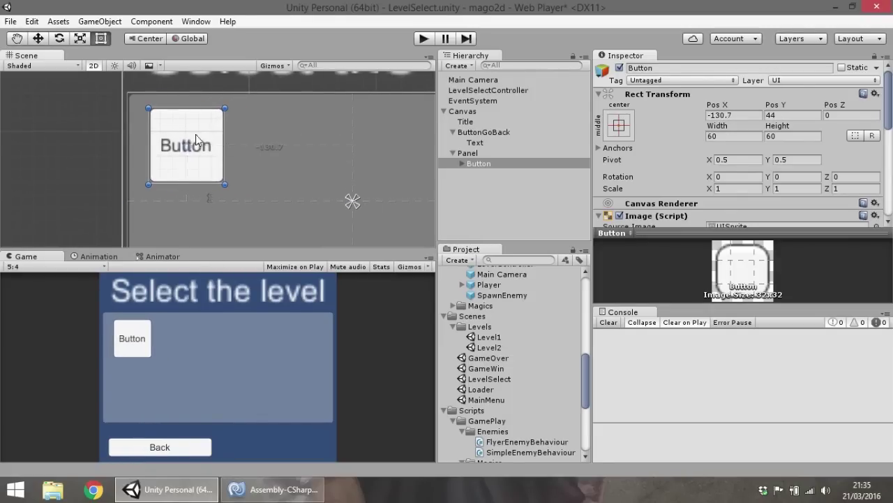
scroll(171, 132, down, 2)
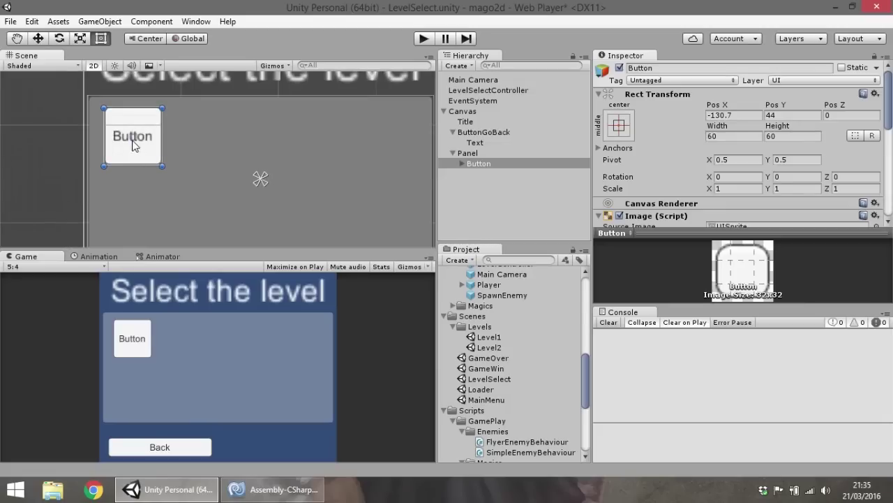
drag(132, 144, 138, 144)
scroll(737, 189, down, 5)
scroll(737, 189, down, 5)
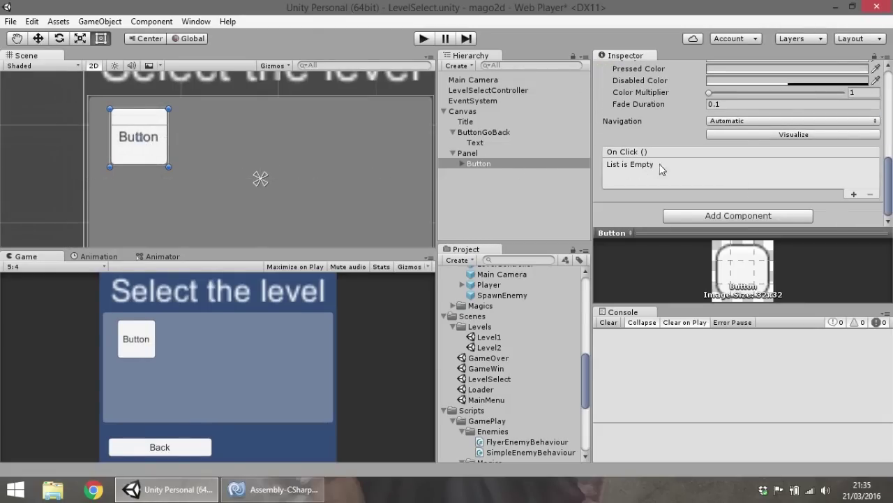
Collapse the InGame and Enemies folders and create a Menu folder inside Prefabs.
scroll(554, 354, up, 5)
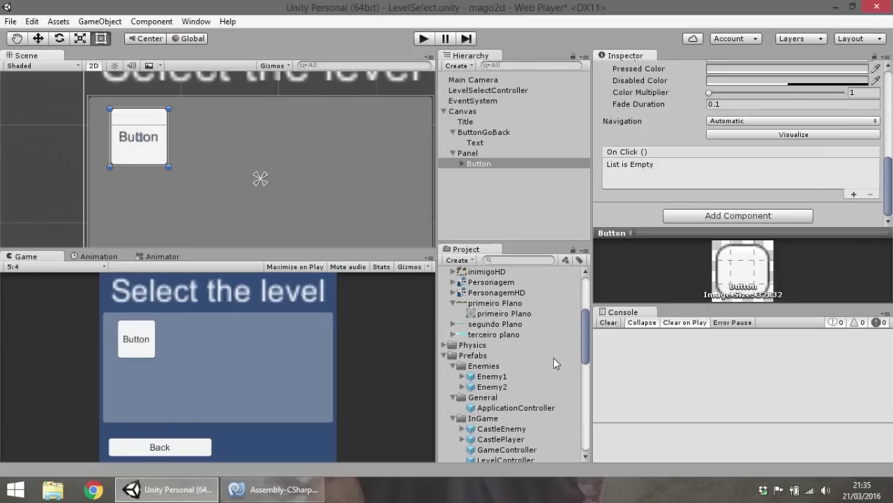
scroll(556, 357, down, 6)
scroll(556, 357, up, 3)
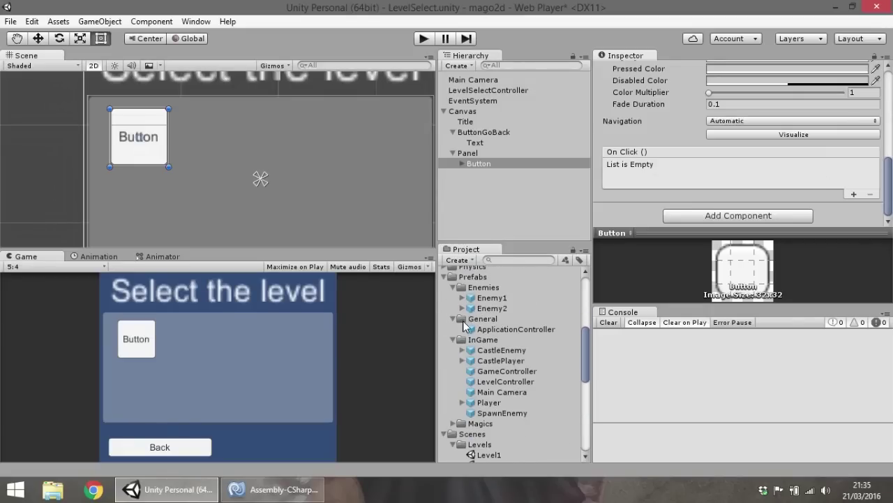
click(452, 339)
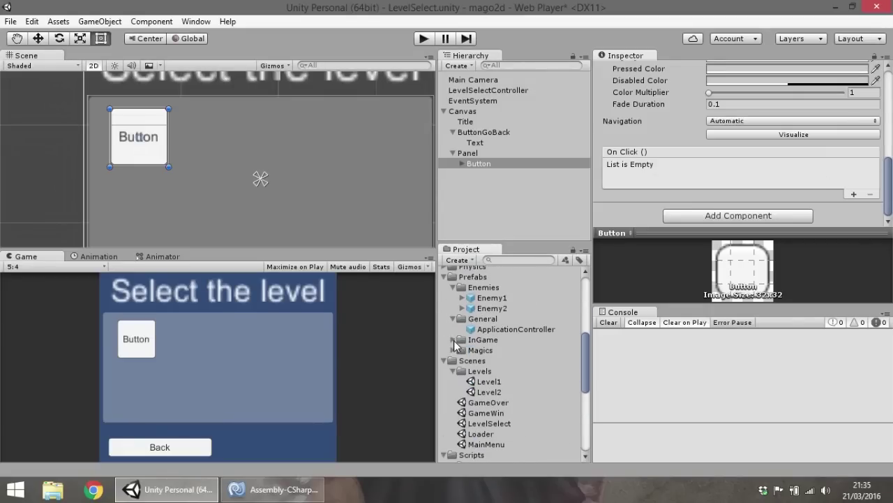
click(453, 287)
right_click(474, 277)
mouse_move(542, 41)
click(667, 40)
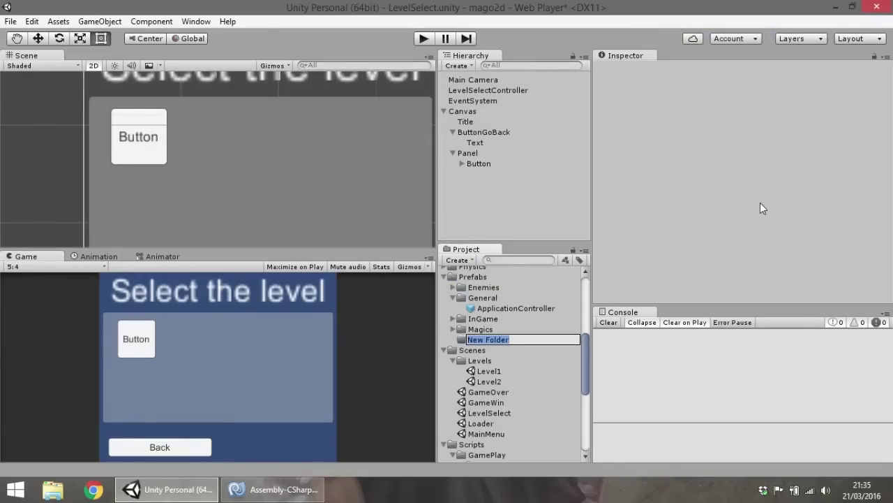
text(Menu)
key(Return)
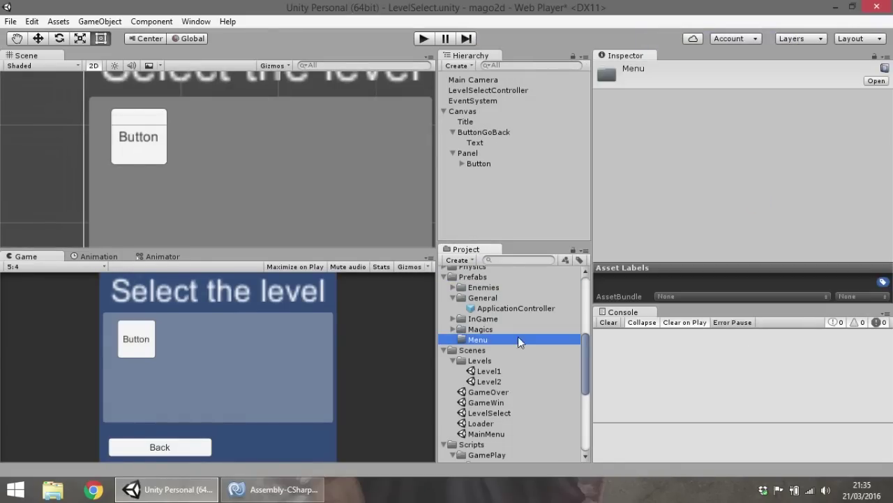
Create a LevelSelect folder inside the Menu folder.
right_click(506, 337)
mouse_move(568, 97)
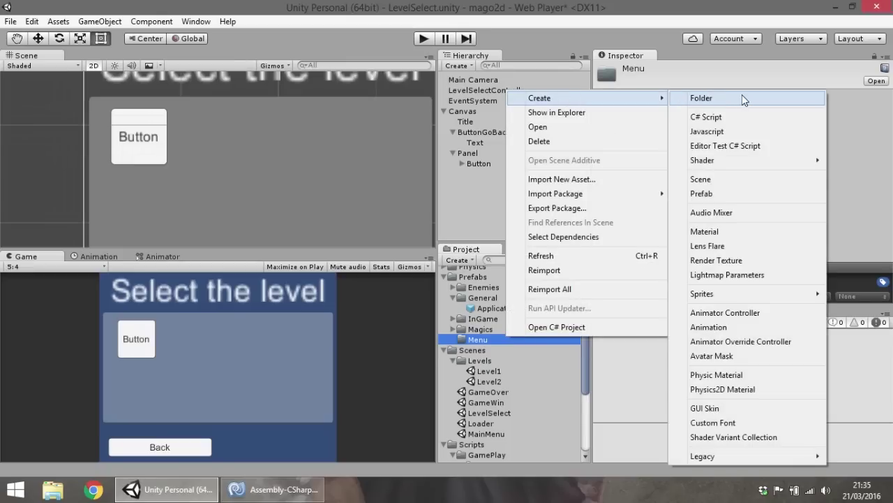
click(742, 98)
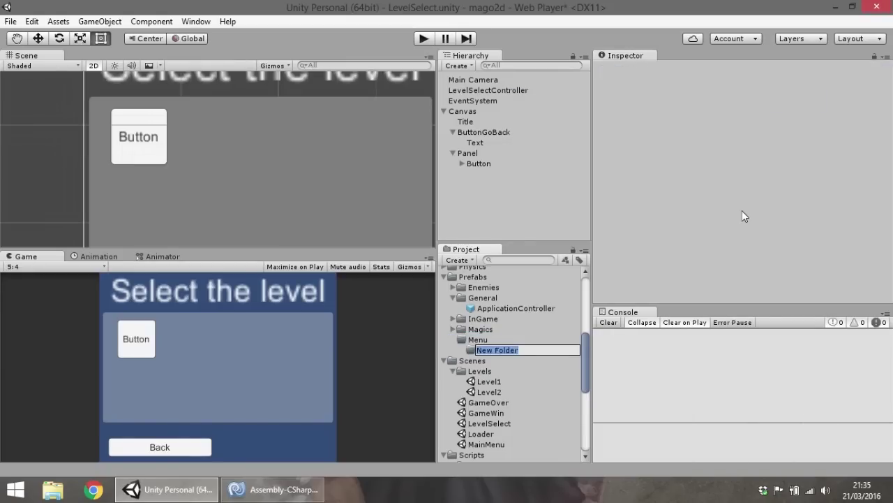
text(LevelSelect)
key(Return)
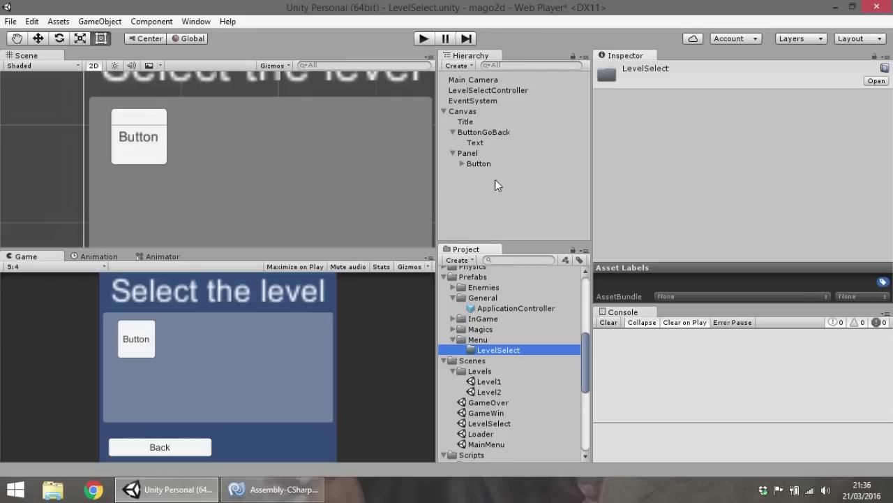
click(478, 163)
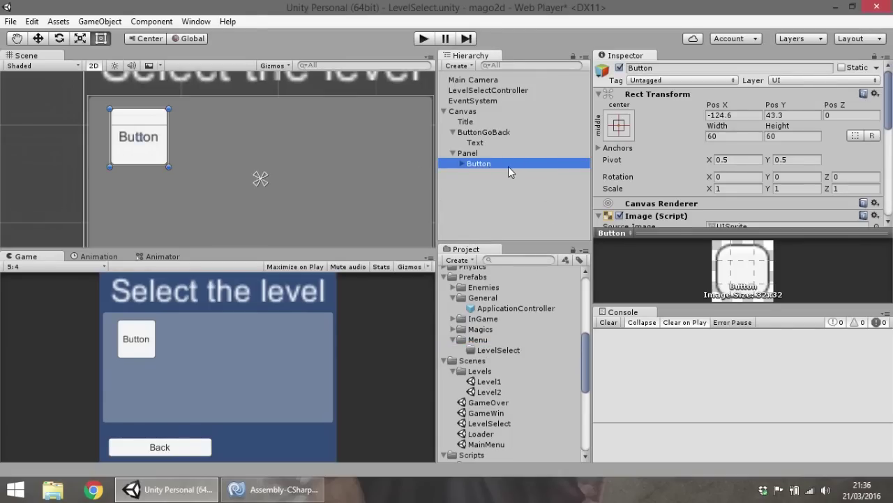
Rename the Button to ButtonSelectLevel and make it a prefab in Prefabs/Menu/LevelSelect.
click(505, 164)
text(ButtonSelectLevel)
key(Return)
click(525, 205)
drag(492, 162, 511, 374)
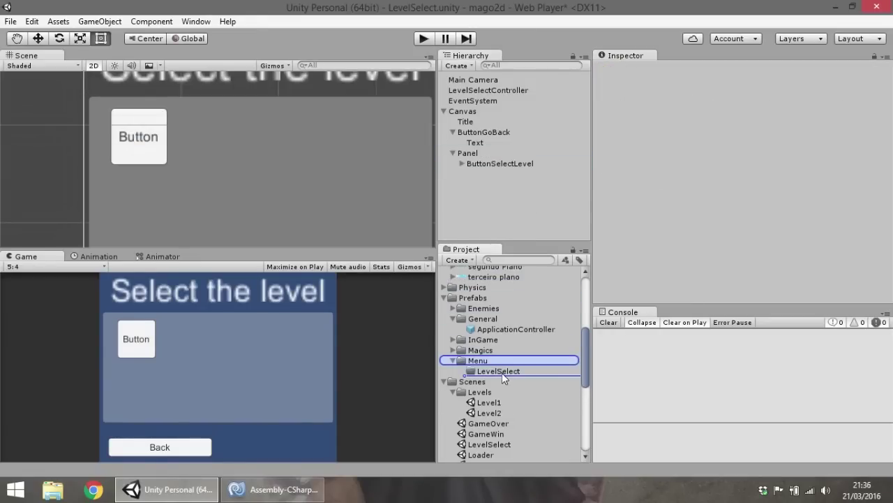
drag(511, 375, 499, 367)
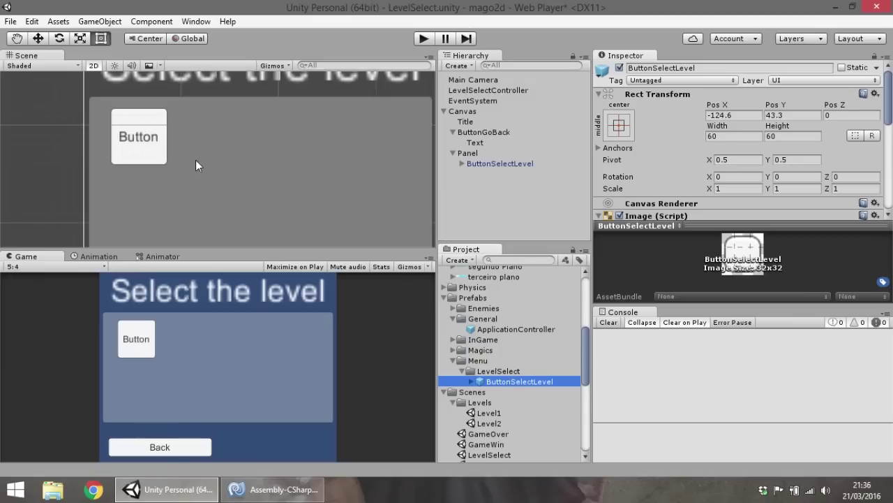
Duplicate ButtonSelectLevel and move the copy to the right of the original.
click(136, 140)
click(487, 164)
click(39, 42)
drag(190, 137, 275, 138)
key(ctrl+z)
key(ctrl+d)
drag(190, 138, 255, 144)
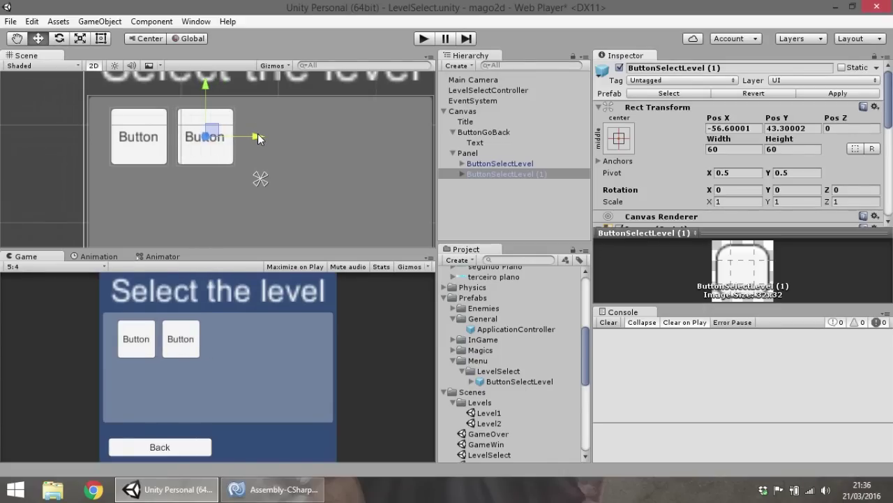
Set the button's Text child to read 'Level' and '1' on two lines.
click(140, 144)
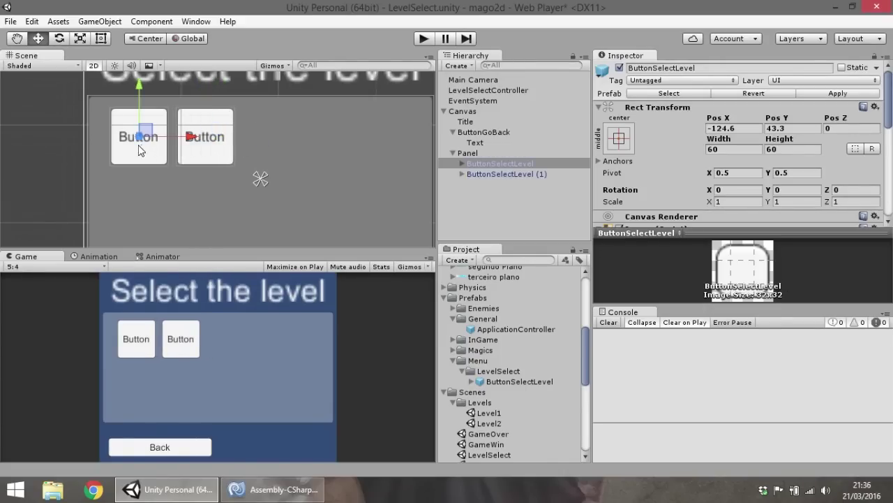
scroll(855, 161, down, 5)
scroll(803, 140, up, 3)
scroll(803, 139, down, 3)
click(462, 164)
click(501, 174)
scroll(758, 135, up, 2)
scroll(740, 137, up, 2)
click(692, 132)
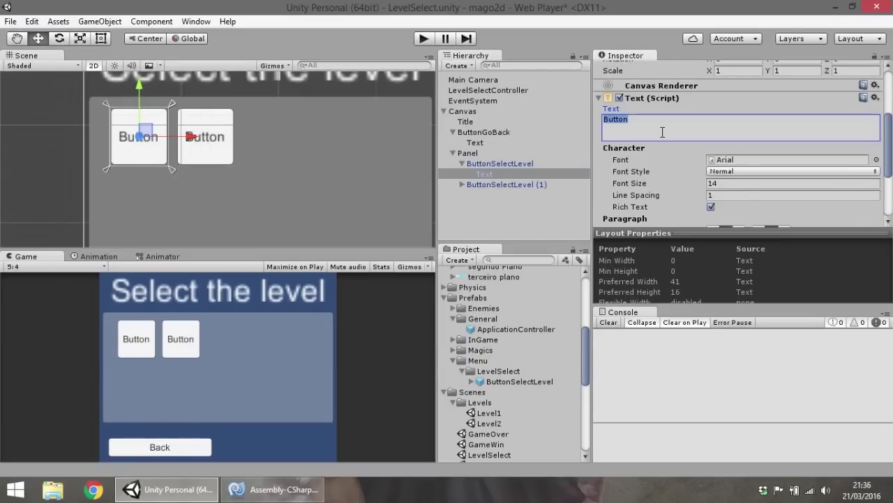
text(Level1)
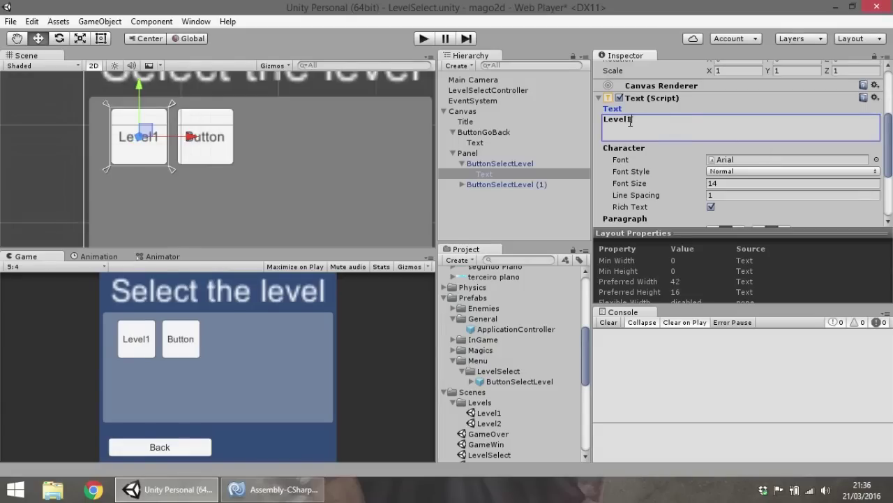
click(627, 120)
key(Return)
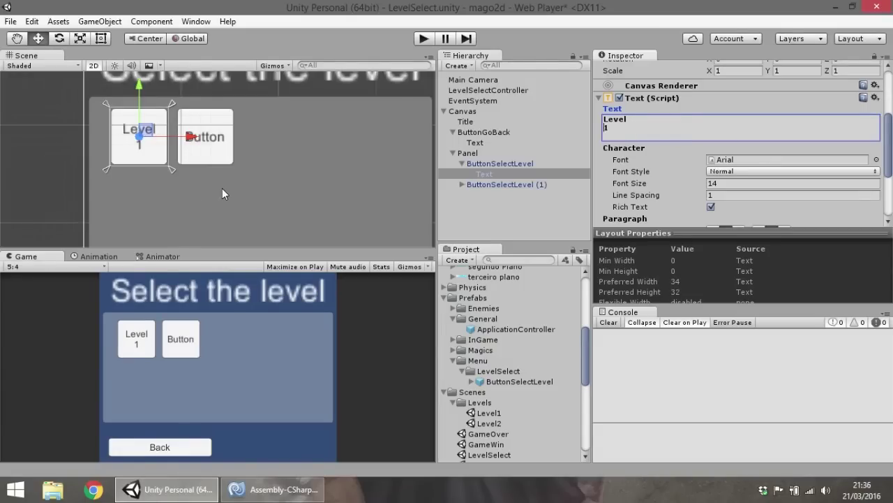
Apply the label change to the ButtonSelectLevel prefab.
click(221, 187)
click(222, 141)
click(160, 132)
scroll(739, 140, up, 3)
click(845, 96)
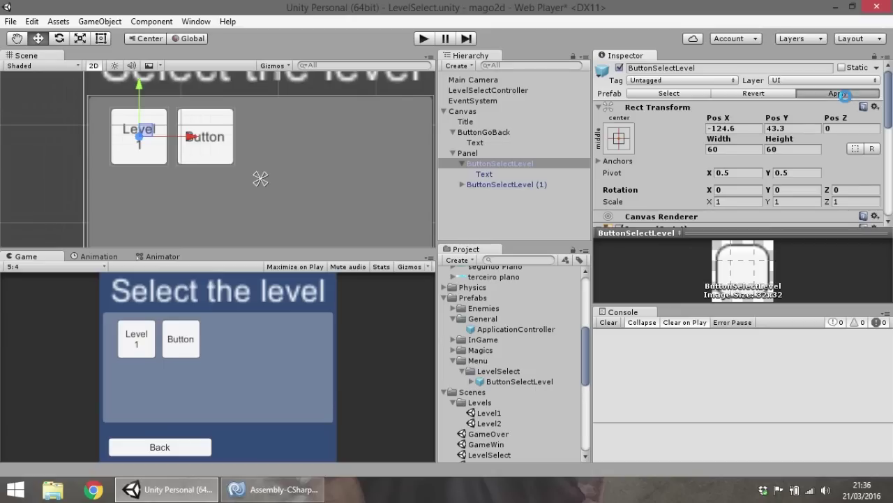
Add an empty On Click entry to the first level button.
click(216, 159)
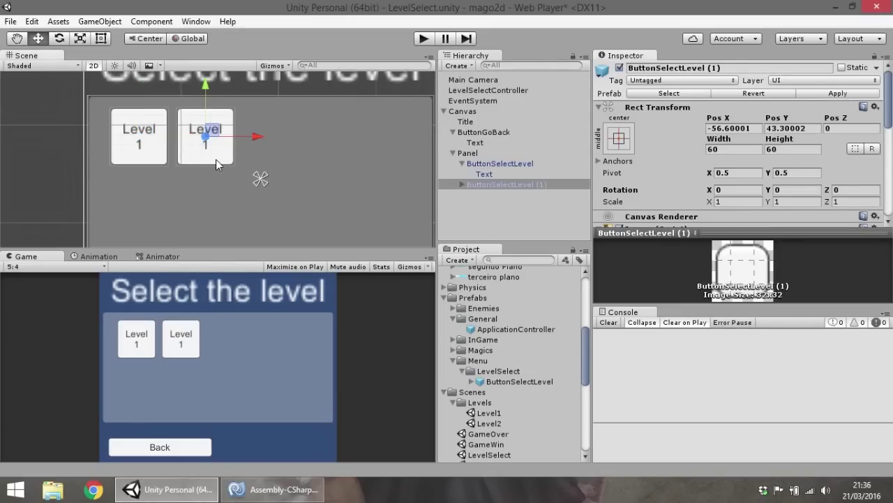
scroll(628, 162, down, 5)
scroll(628, 162, down, 5)
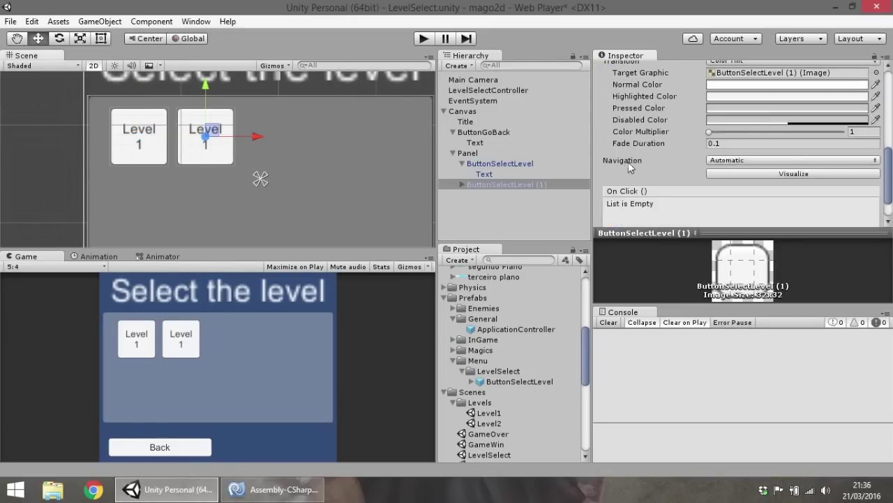
click(133, 154)
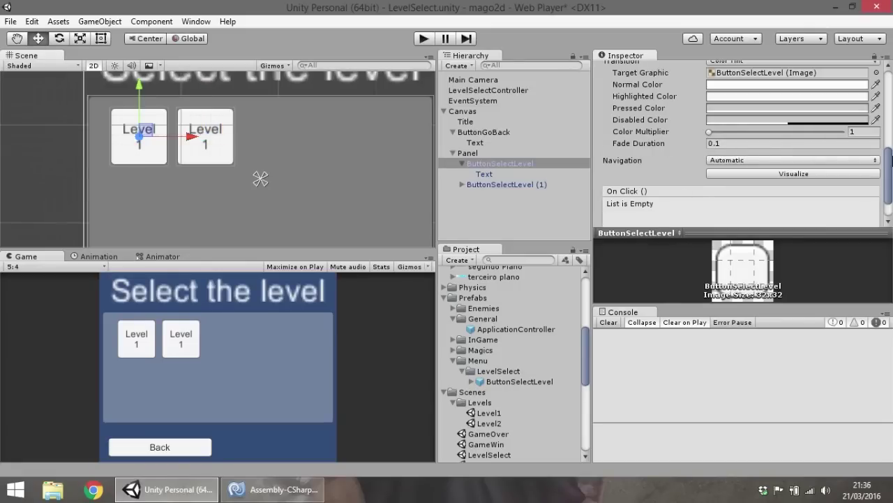
scroll(890, 159, down, 3)
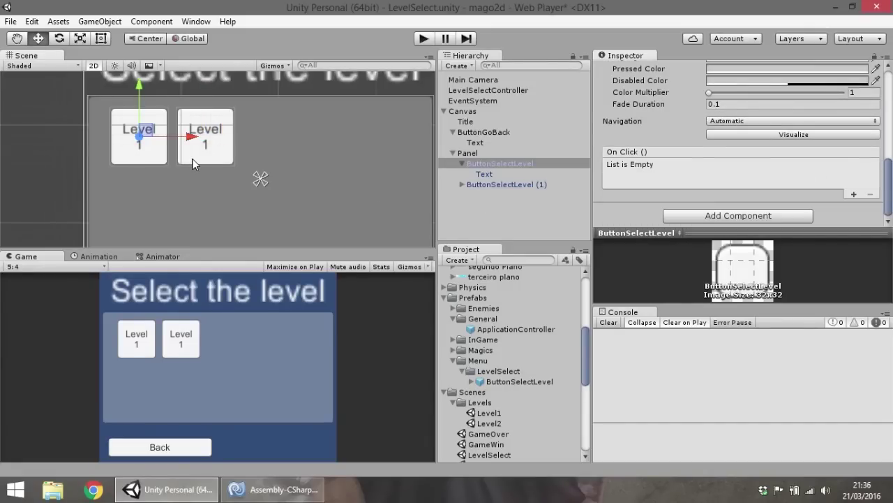
middle_drag(194, 163, 171, 108)
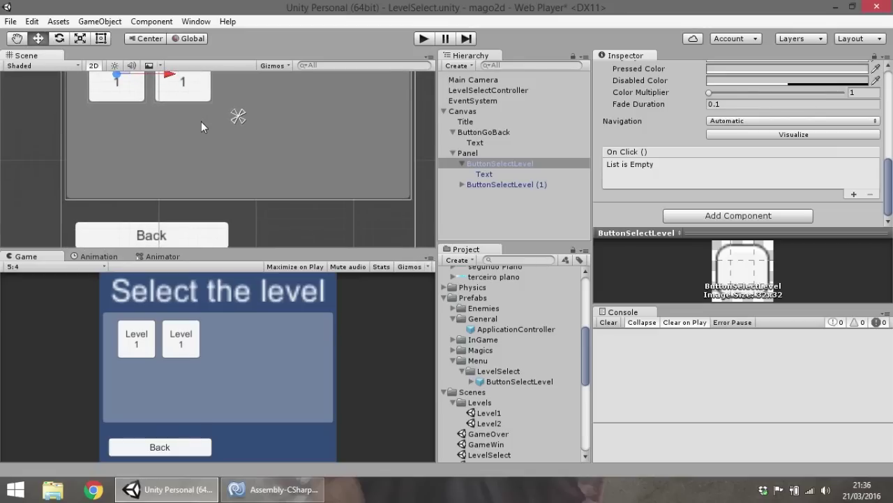
scroll(201, 167, up, 2)
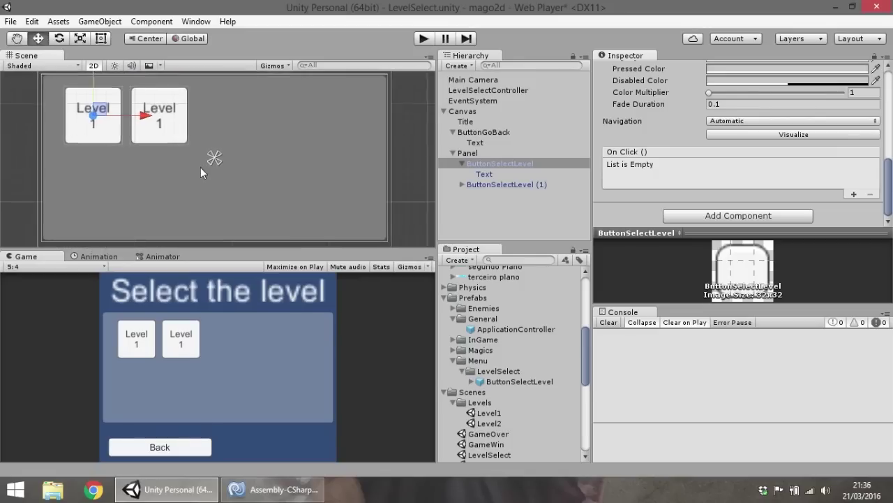
scroll(201, 167, up, 2)
middle_drag(152, 166, 303, 154)
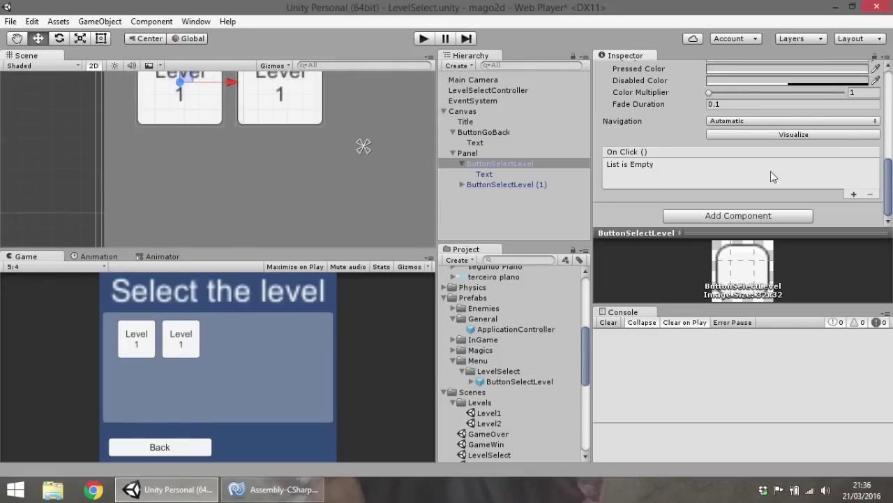
click(853, 194)
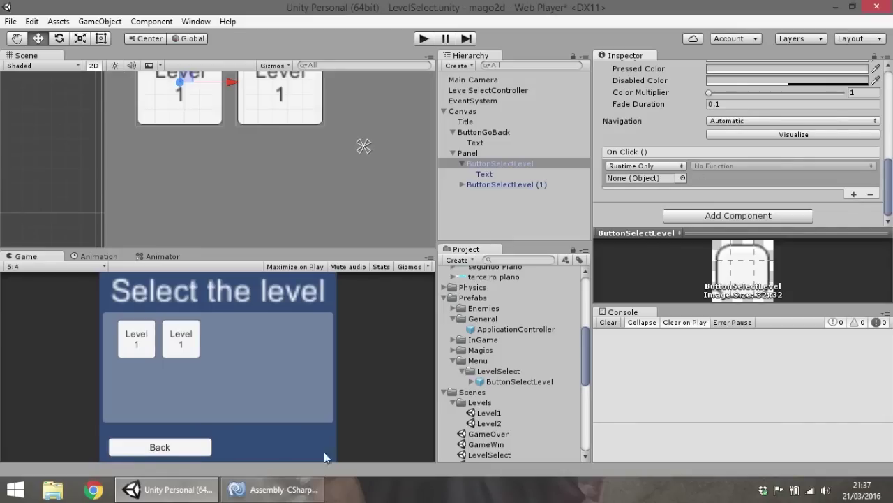
click(272, 489)
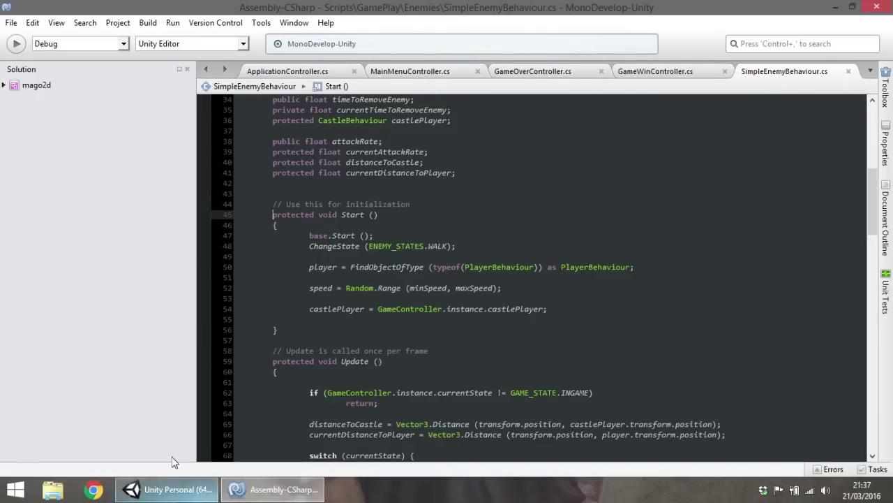
Open LevelSelectController.cs from the LevelSelectController object and format the whole document.
click(167, 489)
click(489, 90)
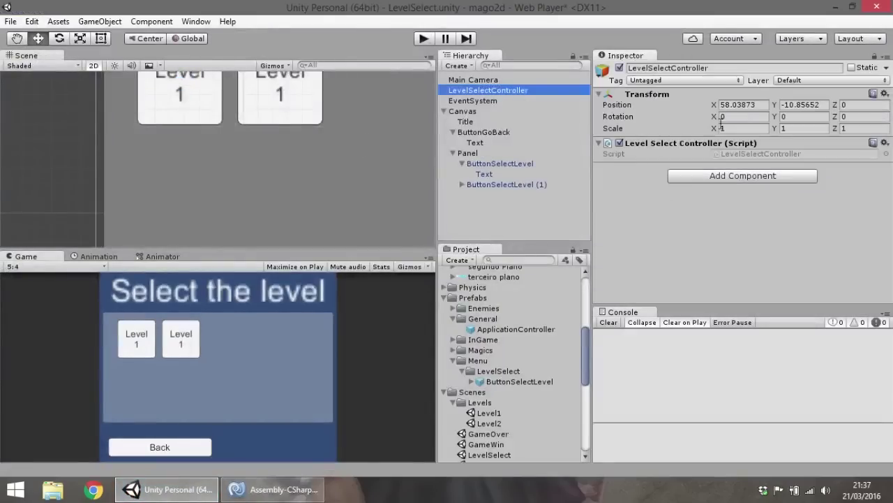
double_click(753, 151)
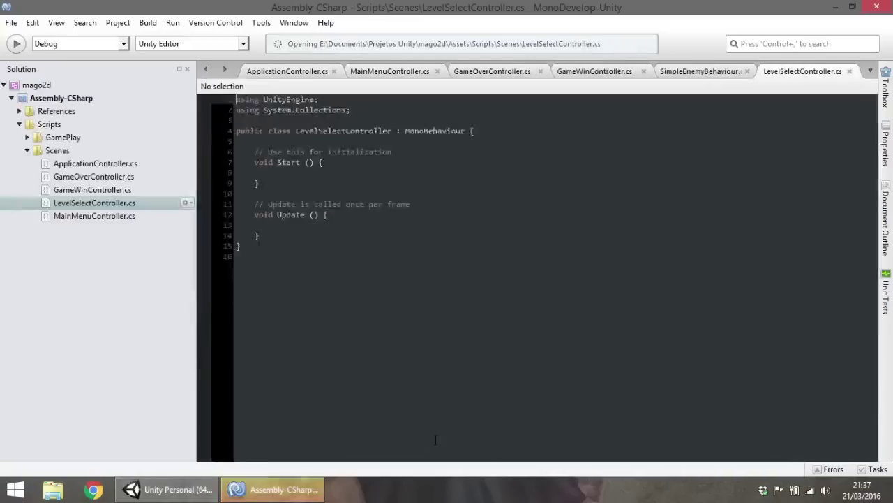
click(368, 236)
key(Return)
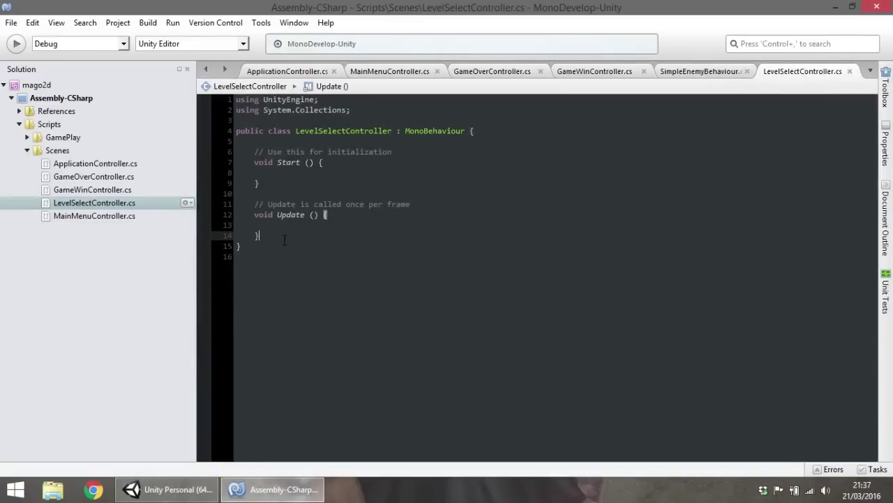
key(Return)
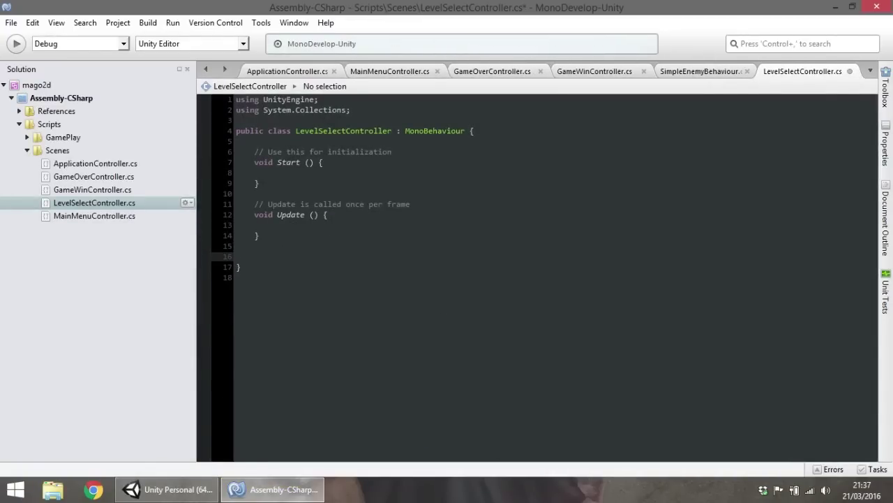
key(ctrl+a)
click(31, 23)
mouse_move(10, 24)
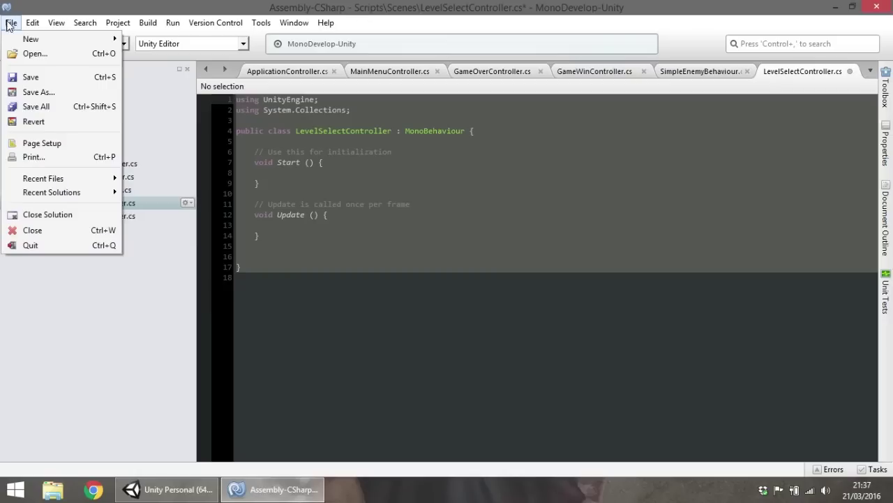
mouse_move(210, 171)
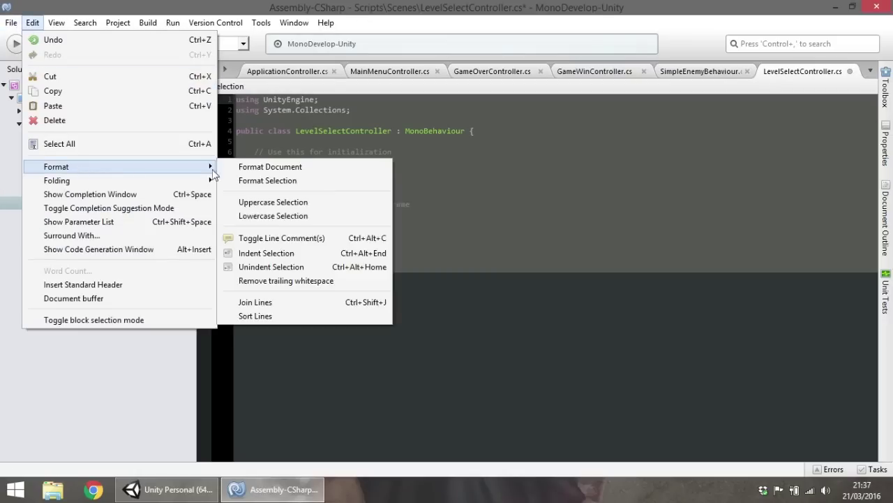
click(271, 167)
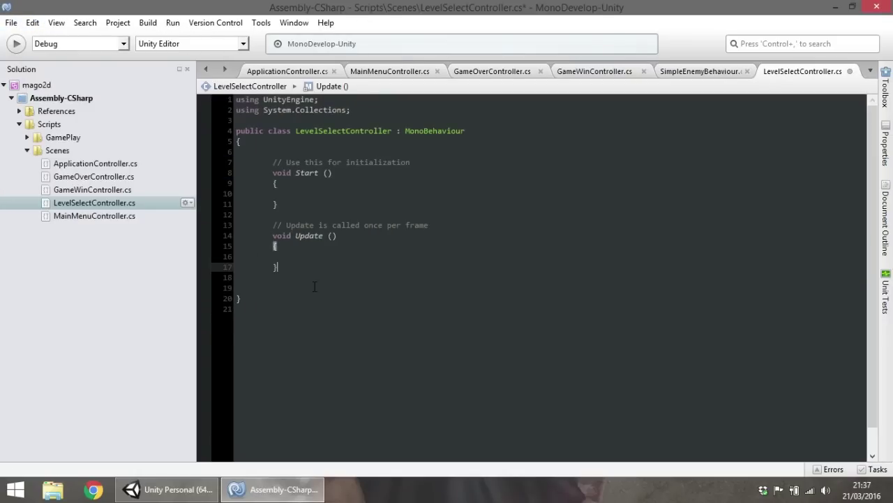
Declare public void GoToLevel(int levelID) below Update with an opening brace.
key(Return)
key(Return)
text(publi)
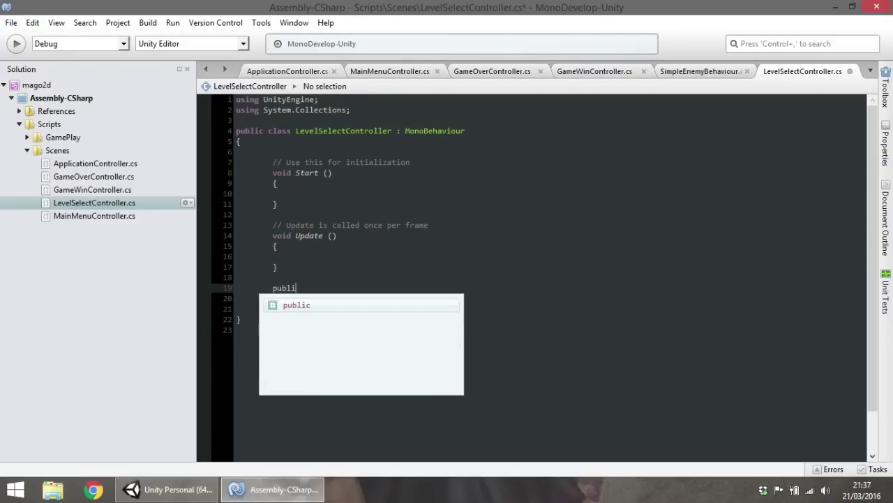
text(c void GoToLevel()
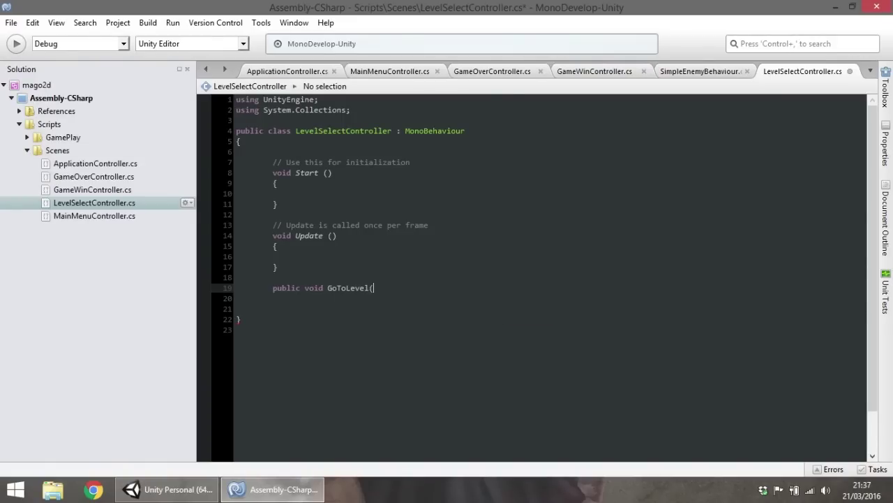
text(int )
text(lv)
text(vel)
text())
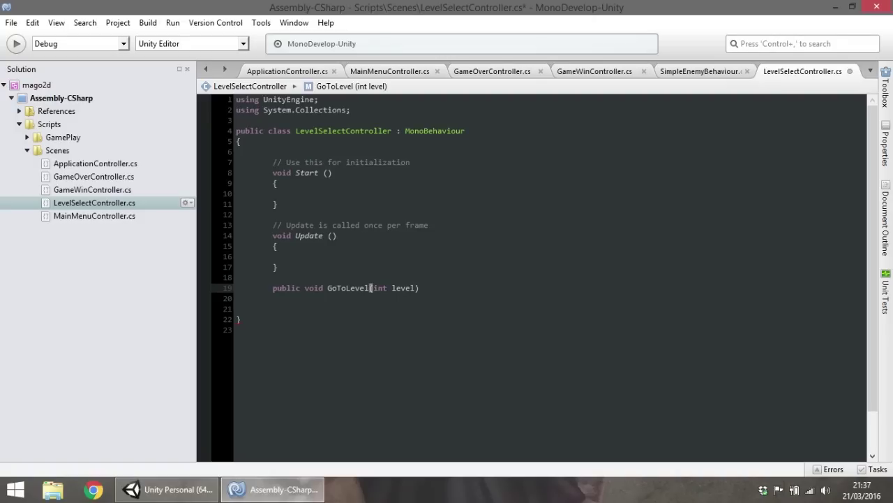
text(ID)
key(End)
key(Return)
text({)
key(Return)
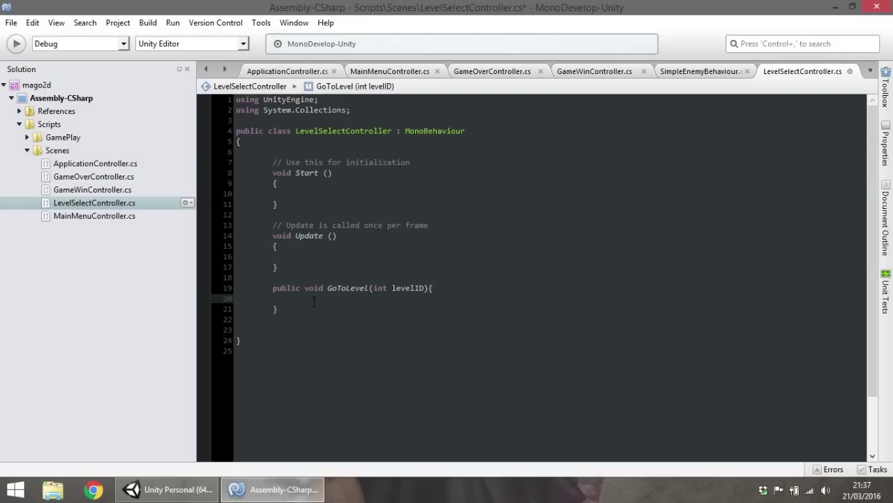
Begin the GoToLevel body with ApplicationController.instance. using autocomplete.
text(App)
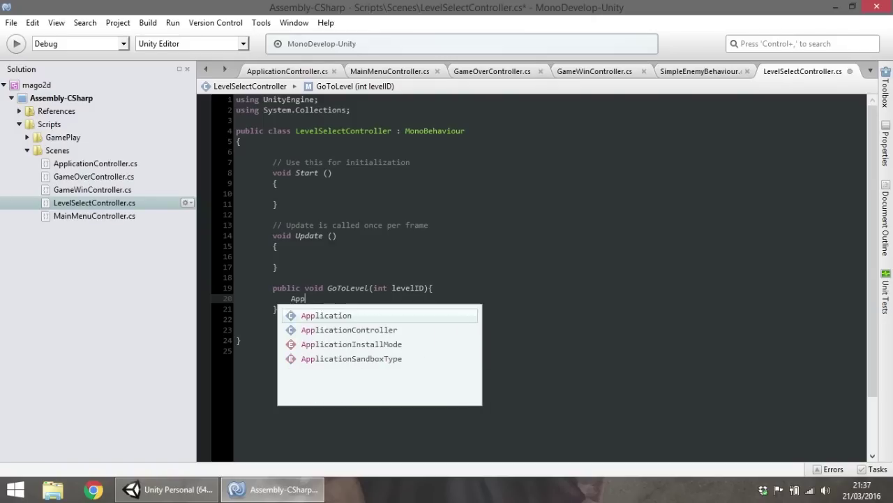
key(Down)
text(.ins)
key(Return)
text(.)
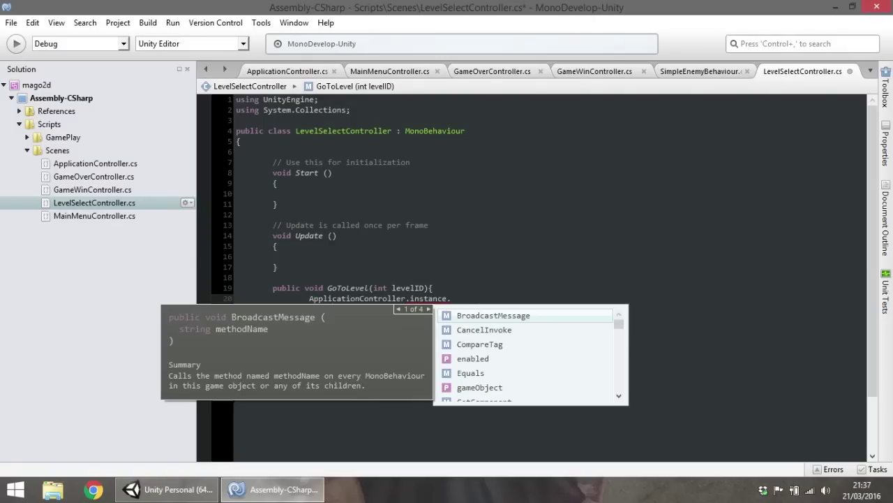
text(ca)
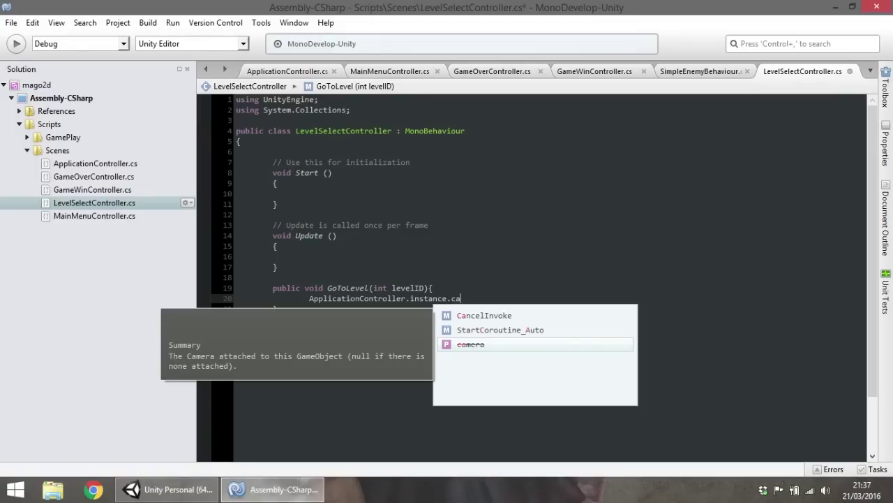
key(BackSpace)
key(BackSpace)
text(C)
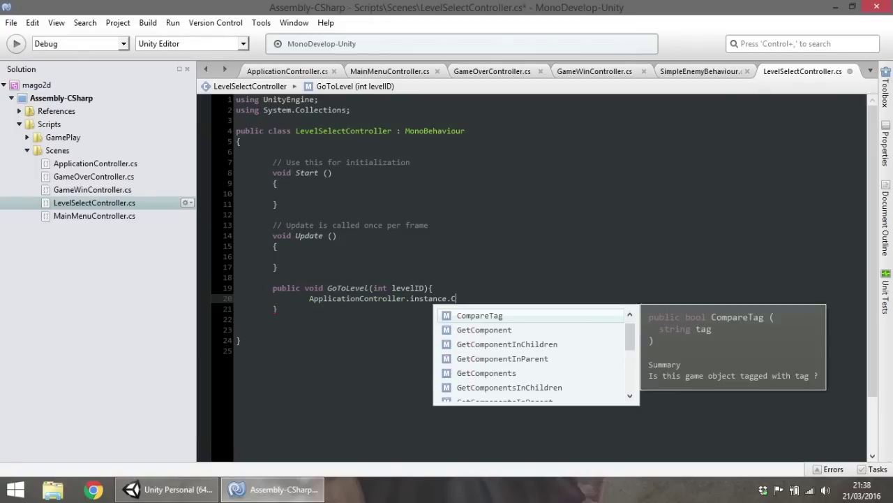
text(a)
key(BackSpace)
key(BackSpace)
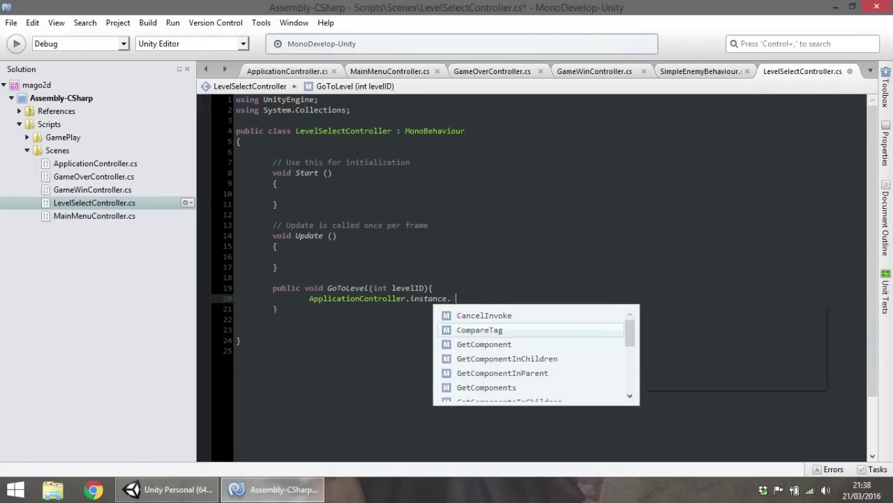
Look up the CanAccessLevel method in ApplicationController.cs.
click(316, 70)
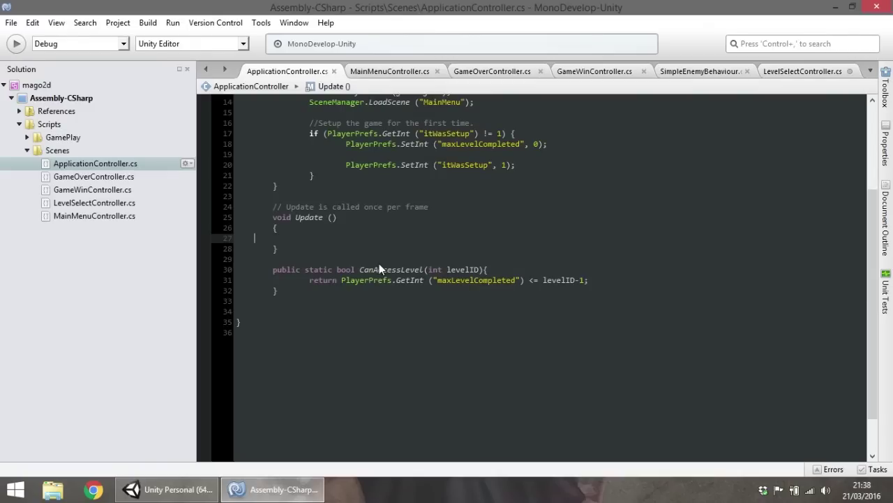
click(381, 270)
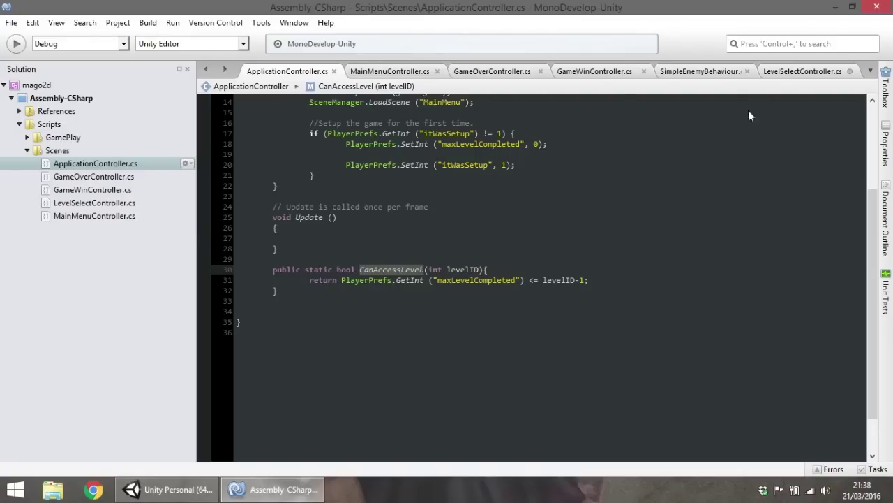
click(792, 71)
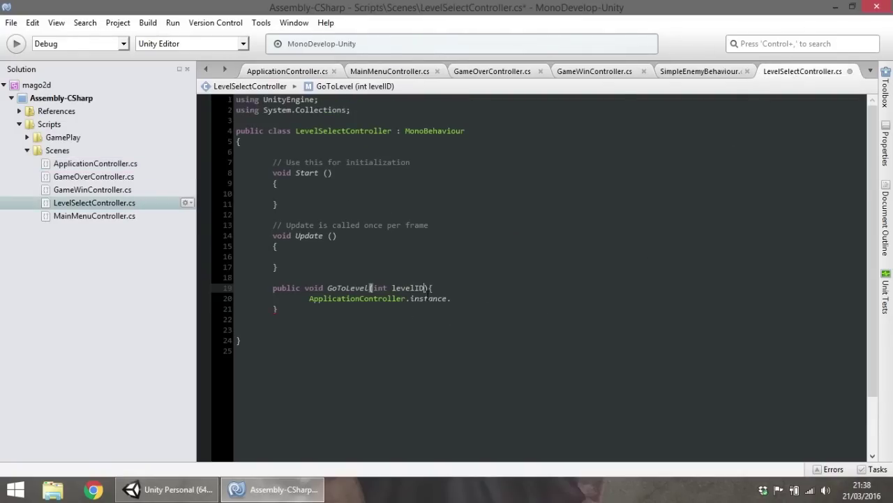
Turn the body into an if (ApplicationController.CanAccessLevel(levelID)) { } block.
key(ctrl+BackSpace)
text(CanAccessLevel()
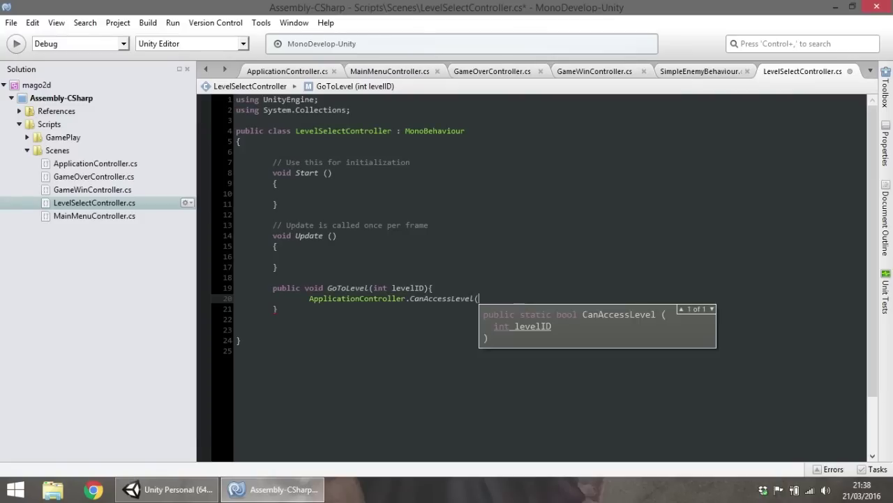
text(levelID))
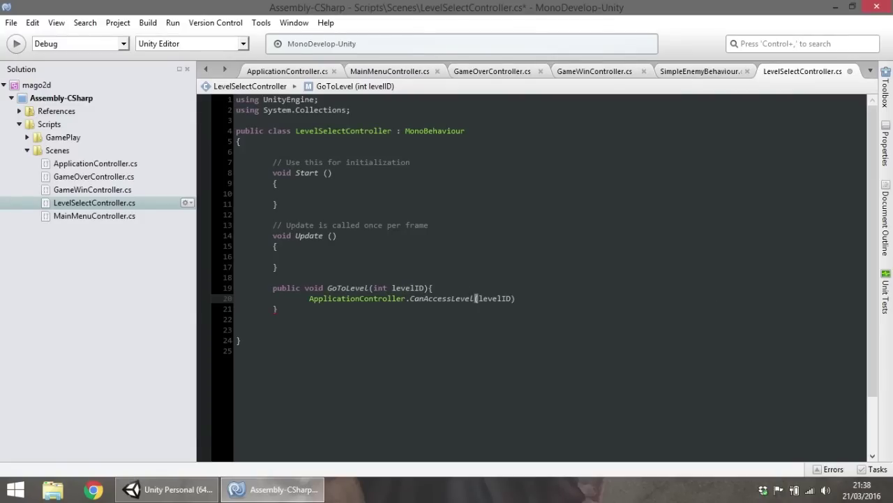
click(309, 298)
text(if()
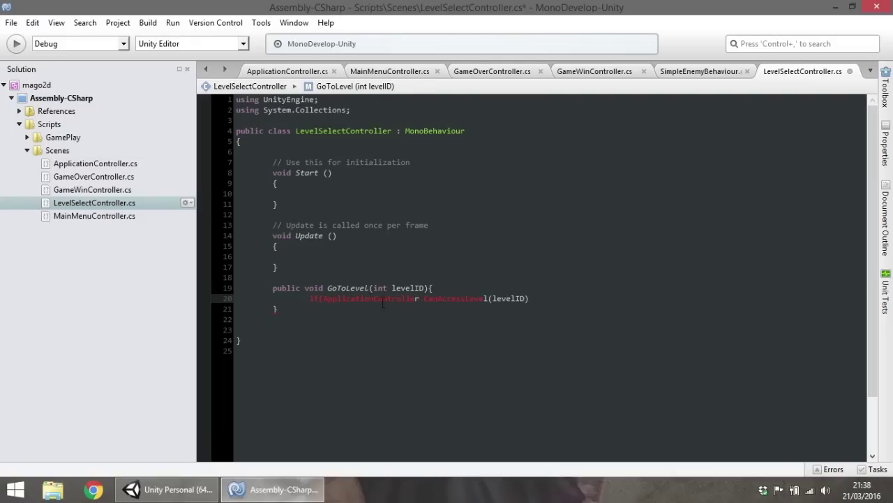
click(551, 303)
text() {)
key(Return)
key(Return)
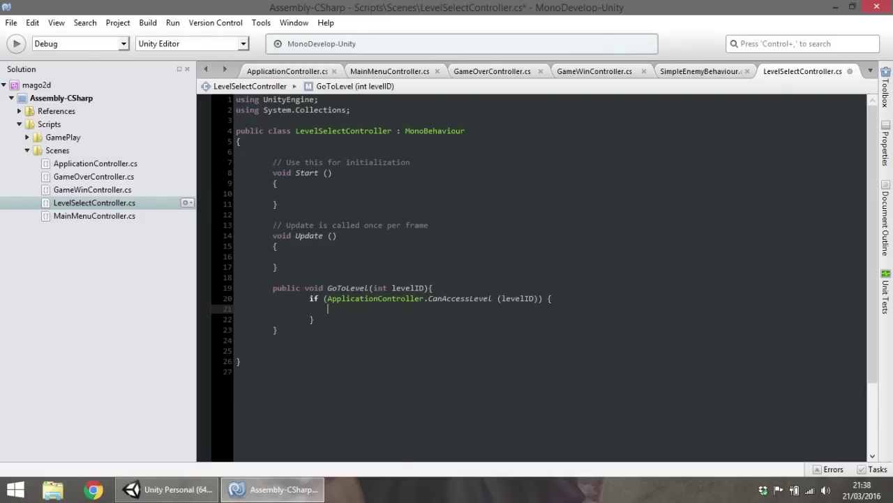
Add the directive using UnityEngine.SceneManagement; to the script.
click(385, 110)
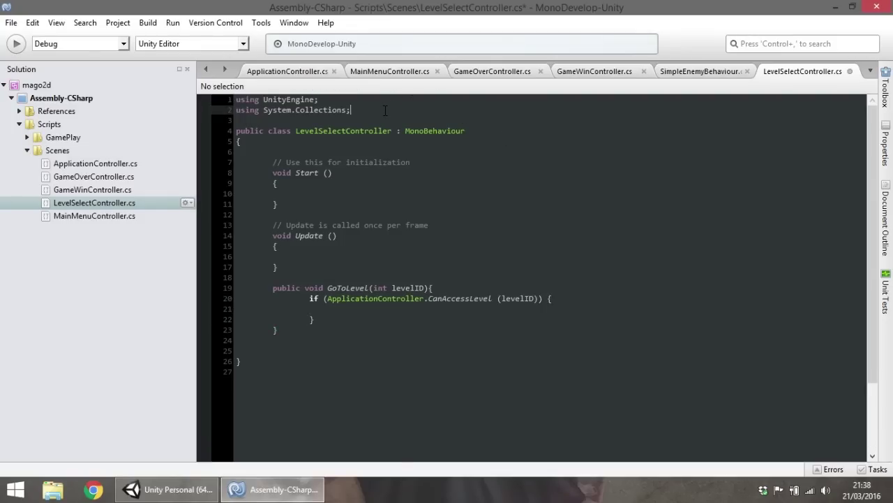
key(Return)
text(using )
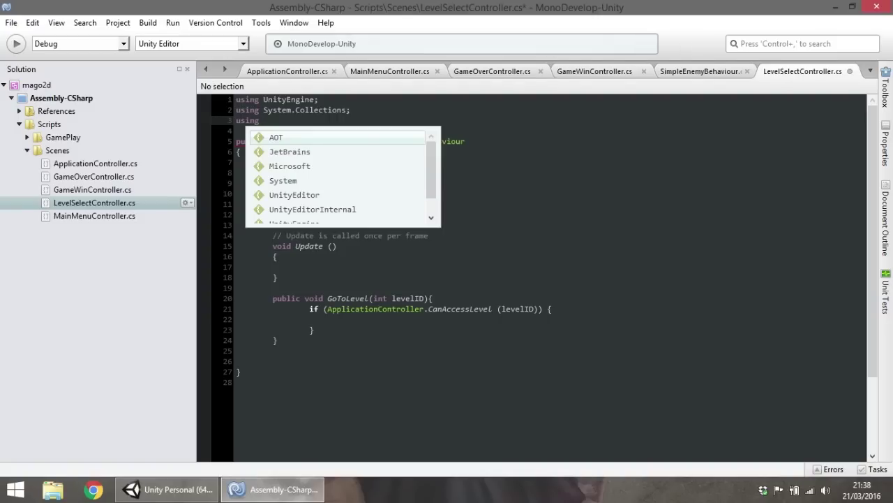
text(u)
key(Down)
key(Down)
key(Return)
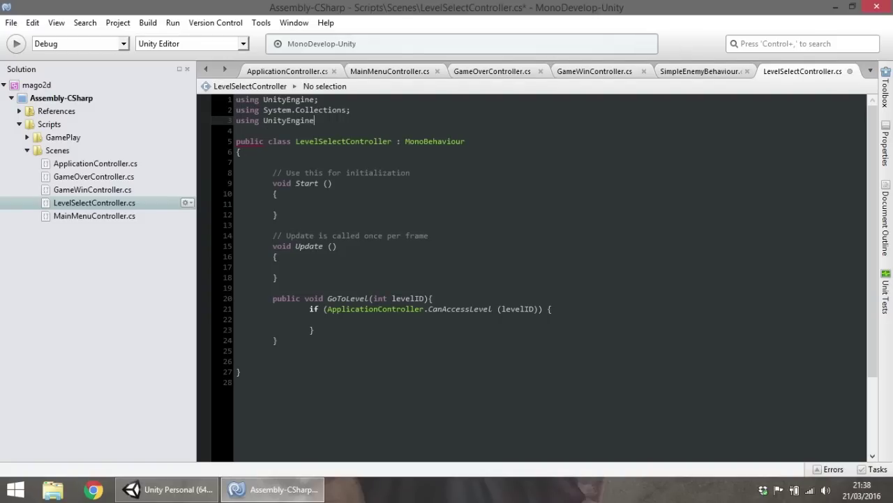
text(.sc)
key(Up)
key(Return)
text(;)
click(382, 134)
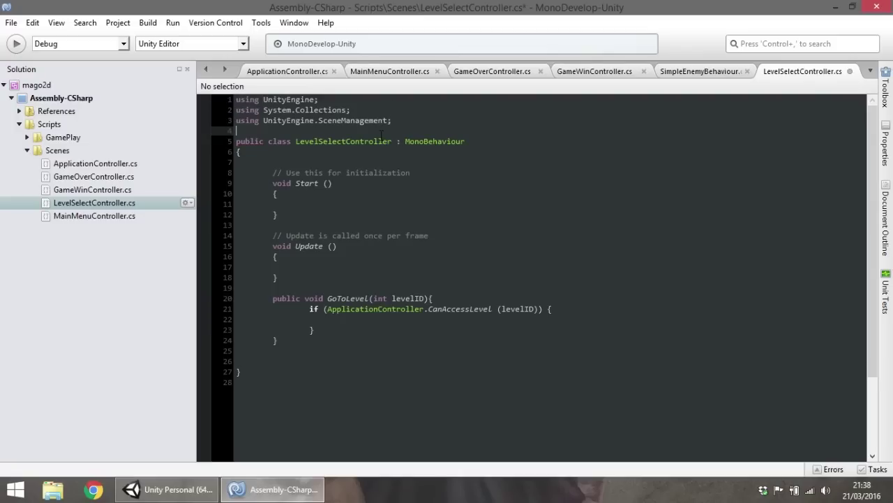
Inside the if block, write SceneManager.LoadScene("level" + levelID);.
click(338, 322)
text(Scene)
key(Down)
text(.;)
key(BackSpace)
key(BackSpace)
key(BackSpace)
key(BackSpace)
key(BackSpace)
key(BackSpace)
text(.)
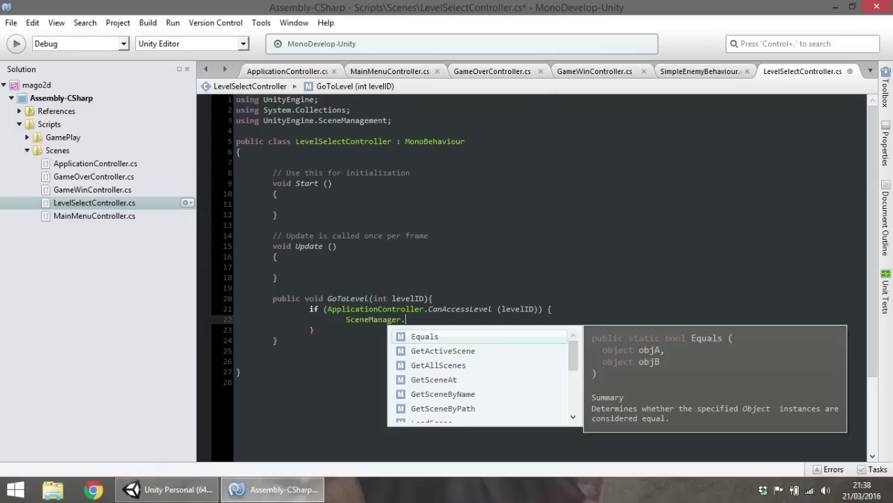
text(Lo)
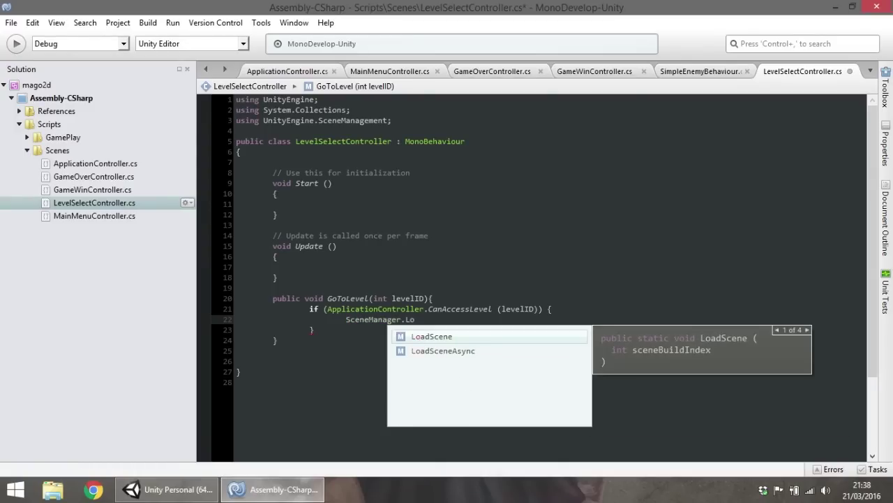
key(Return)
text((")
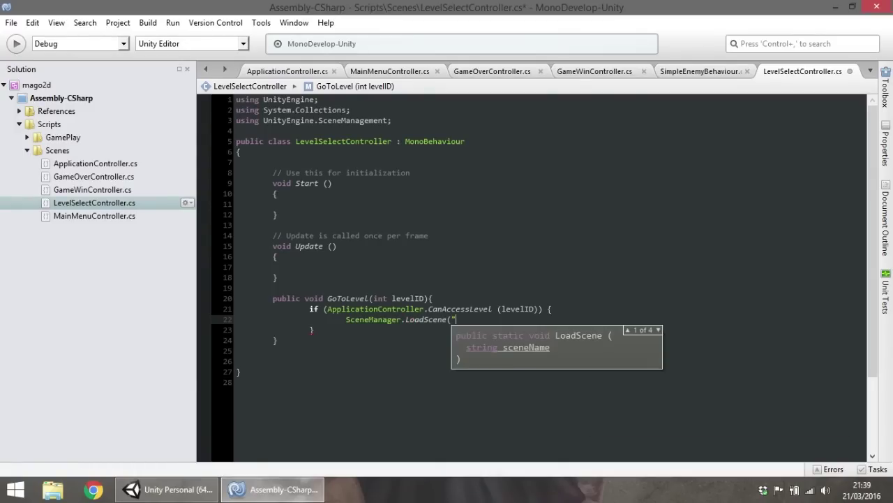
text(level" + )
text(level)
key(Return)
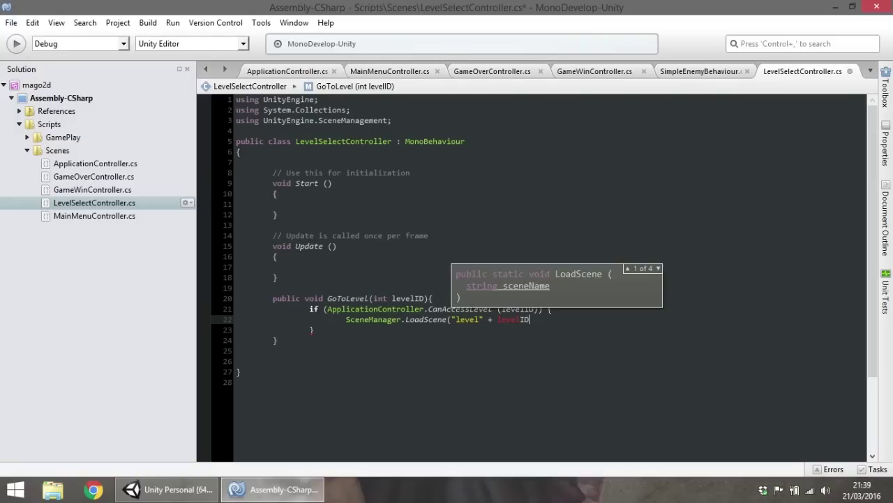
text());)
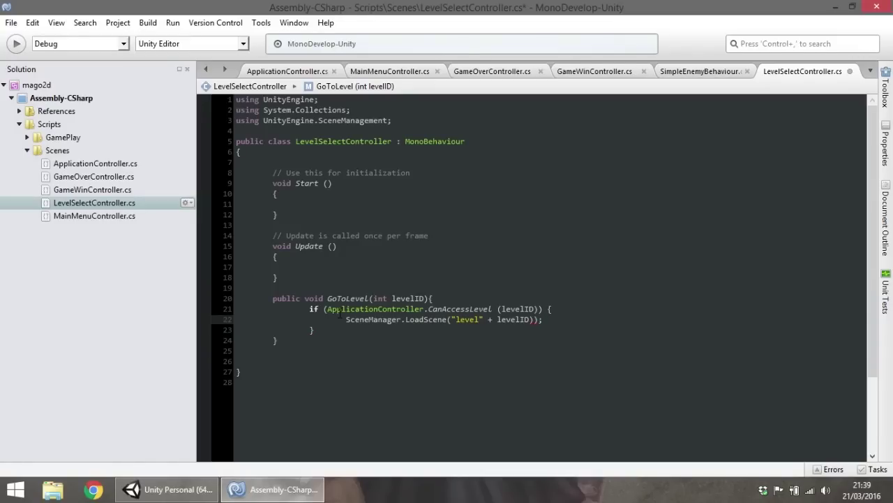
key(BackSpace)
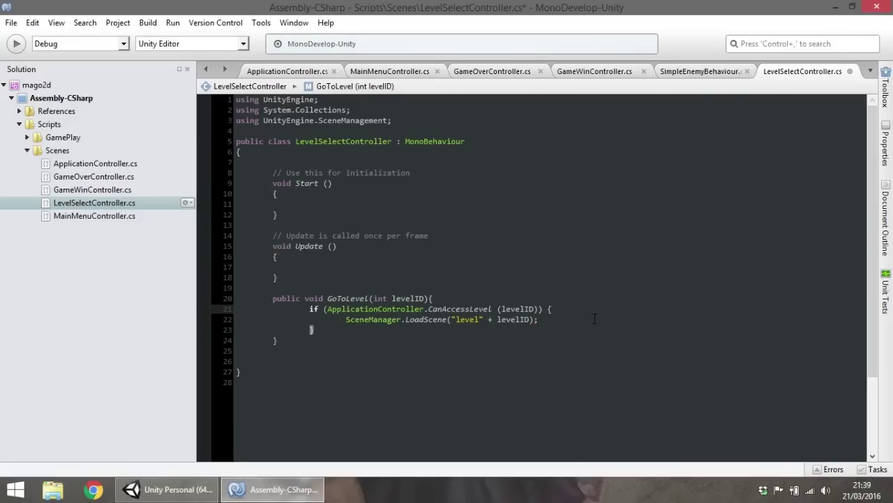
Save LevelSelectController.cs.
click(501, 360)
click(279, 215)
key(ctrl+s)
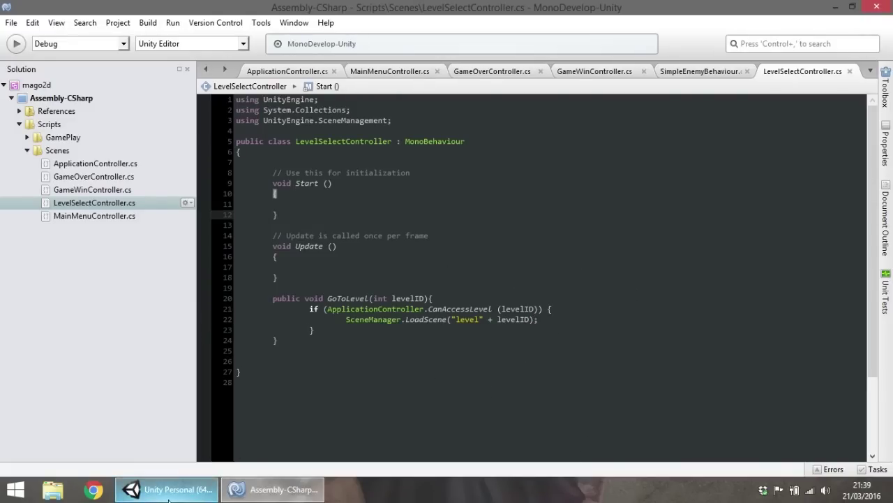
Mark SimpleEnemyBehaviour's Start method as new and save the script.
click(168, 495)
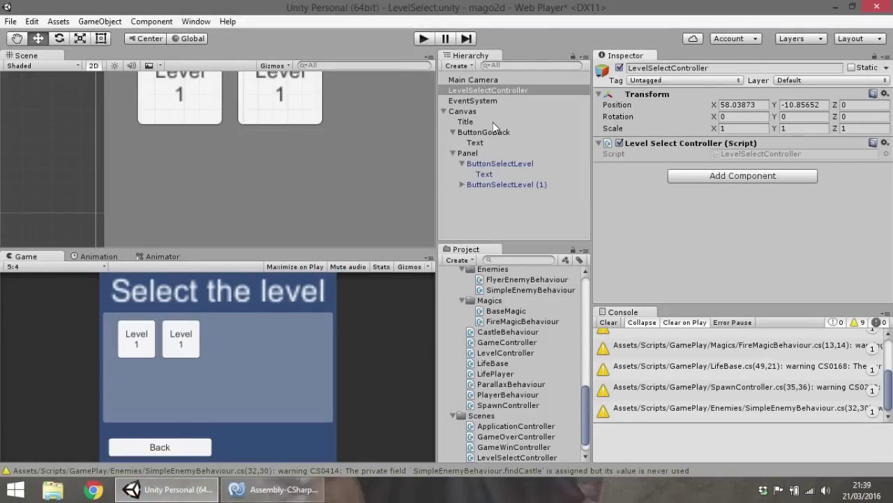
scroll(745, 382, up, 3)
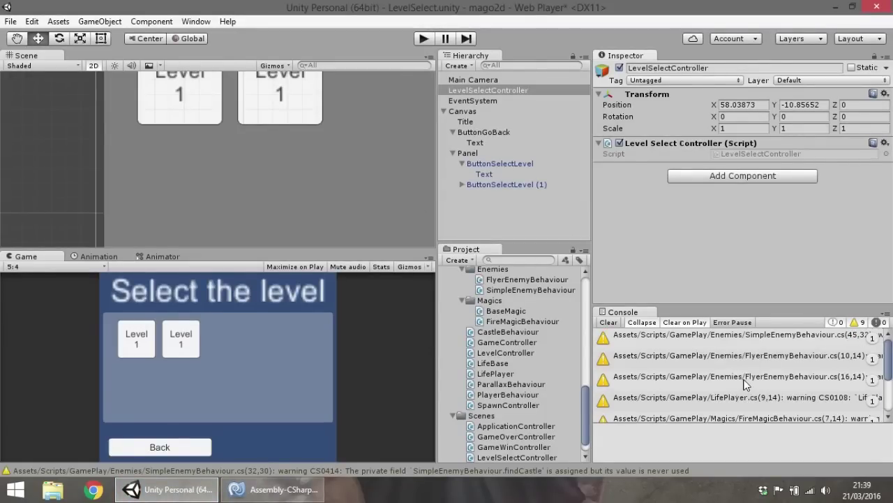
click(720, 342)
scroll(719, 349, down, 2)
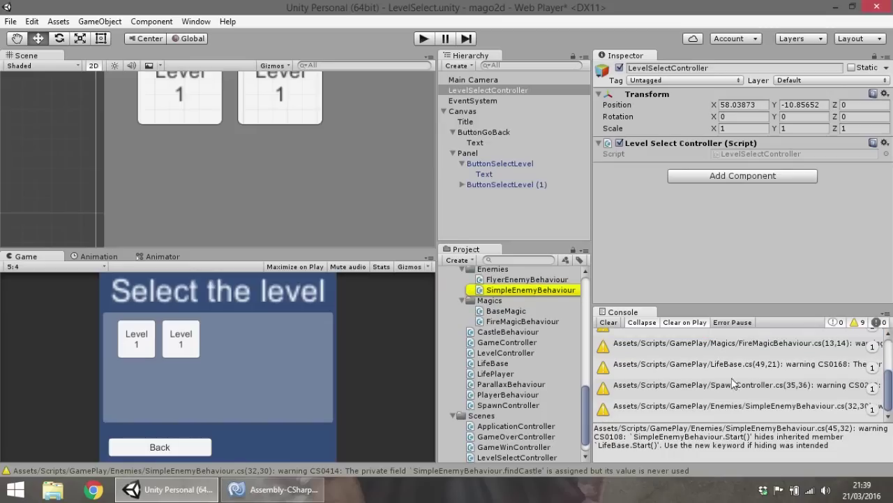
scroll(724, 370, up, 2)
double_click(719, 339)
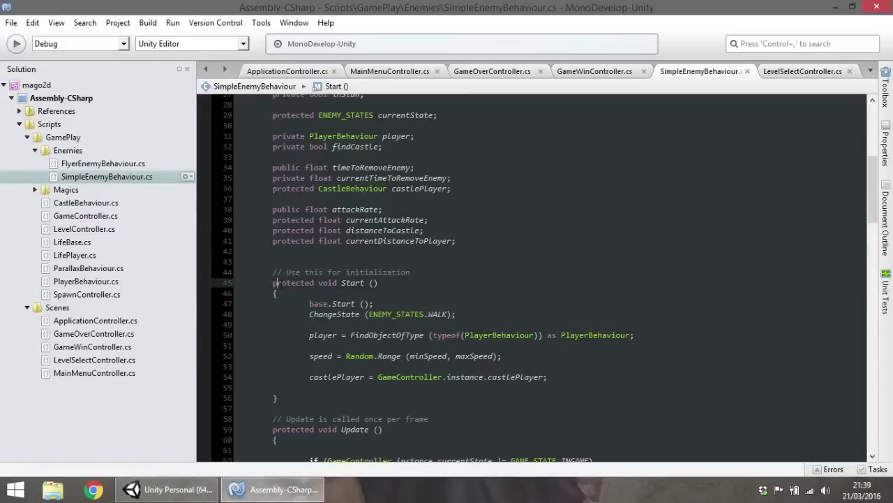
text(new)
key(ctrl+s)
Open FlyerEnemyBehaviour.cs at the Start method flagged by its console warning.
click(167, 492)
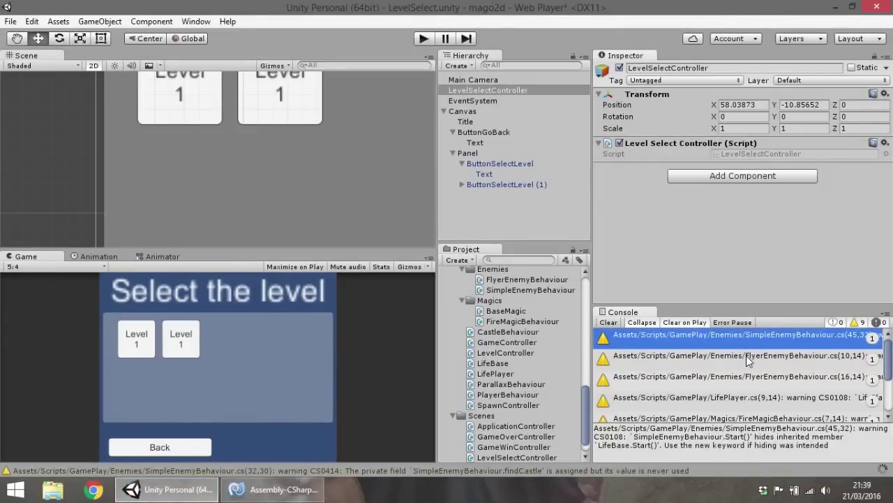
click(732, 341)
double_click(731, 340)
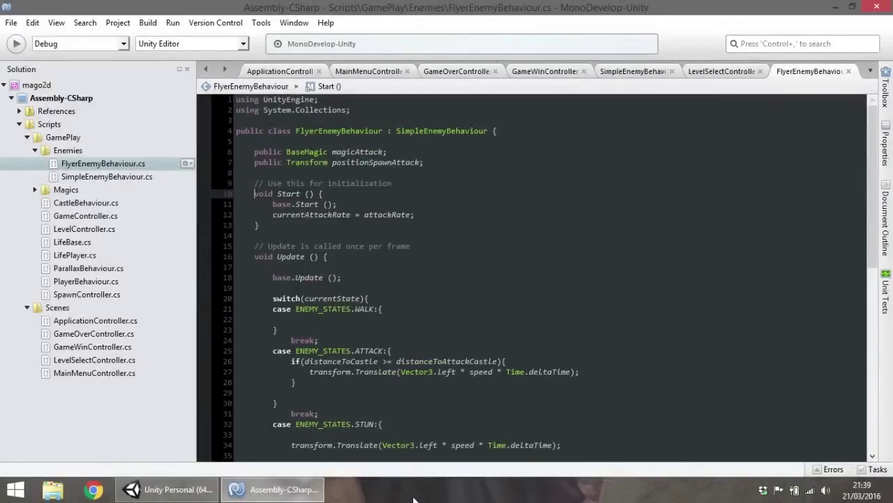
Prefix the hiding methods with 'new', visiting FlyerEnemyBehaviour's Update (line 16) and LifePlayer's Start.
click(210, 492)
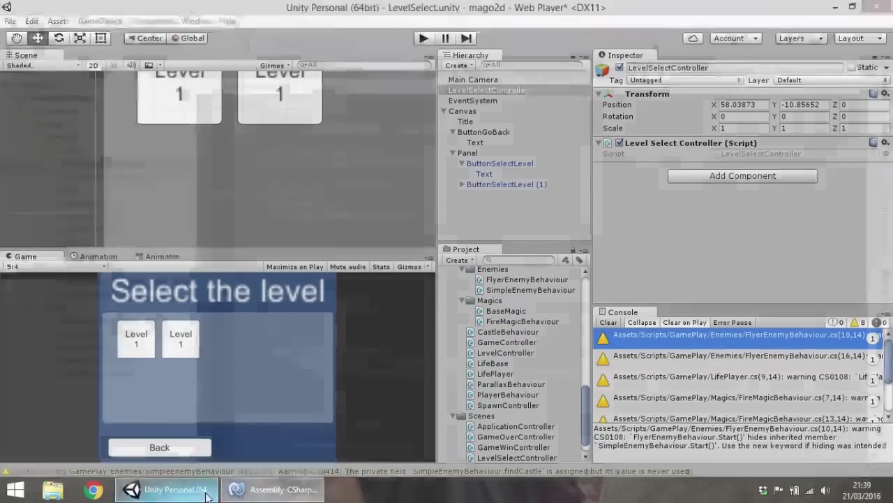
text(new void Start () {)
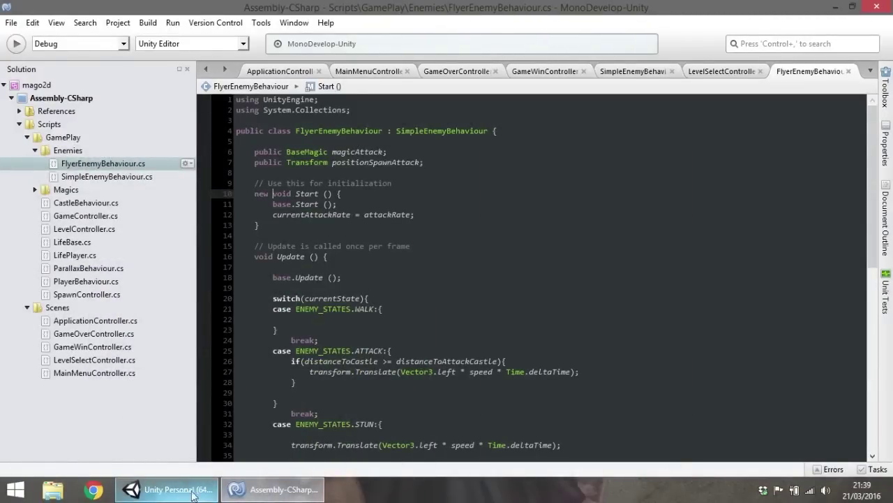
click(167, 488)
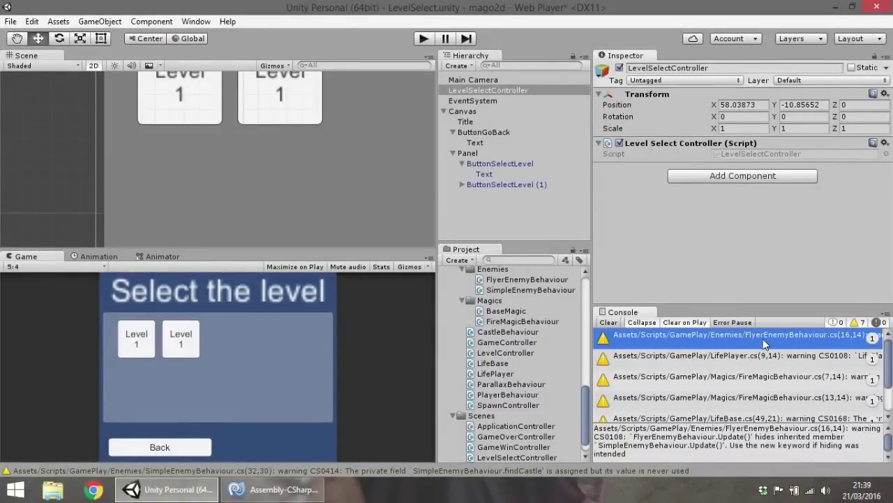
double_click(763, 339)
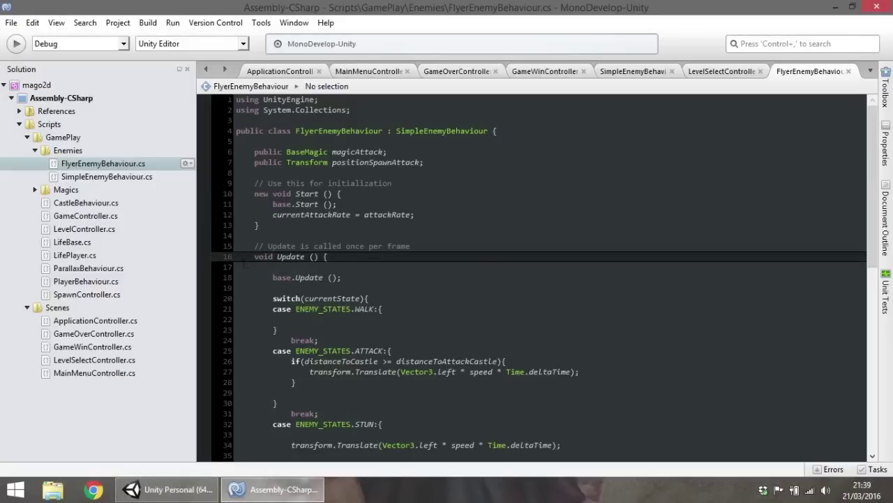
text(new)
key(alt+Tab)
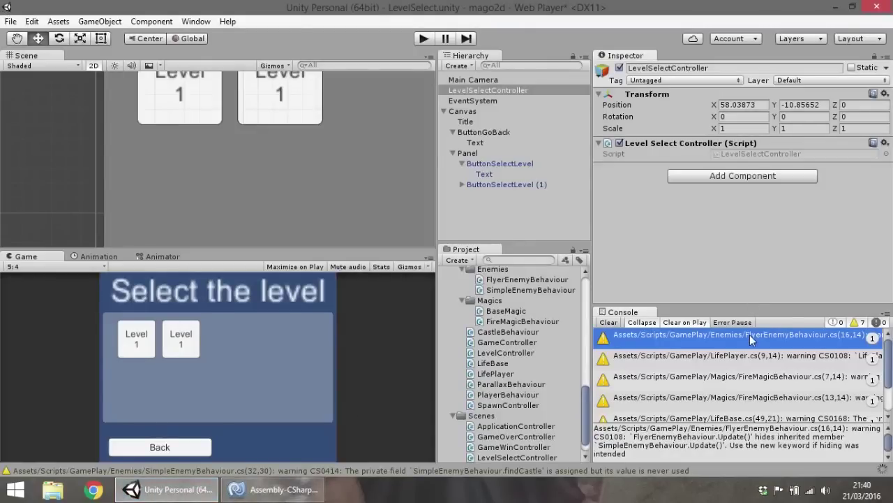
click(751, 340)
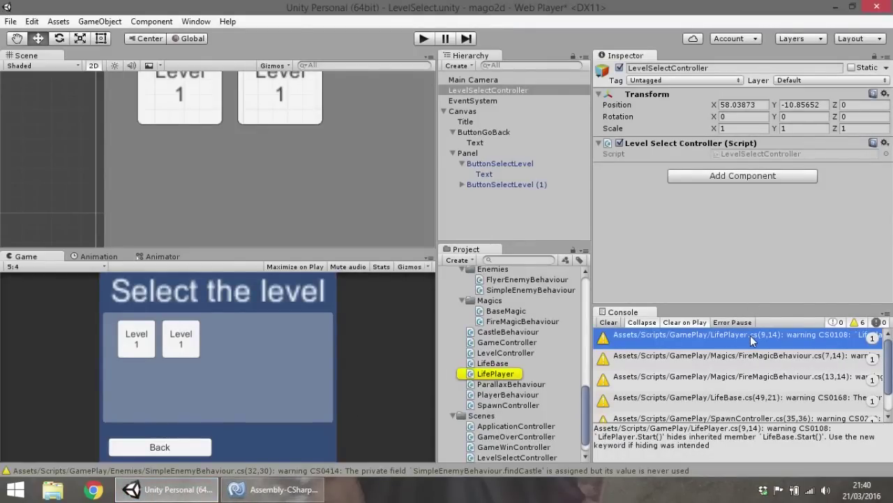
double_click(752, 340)
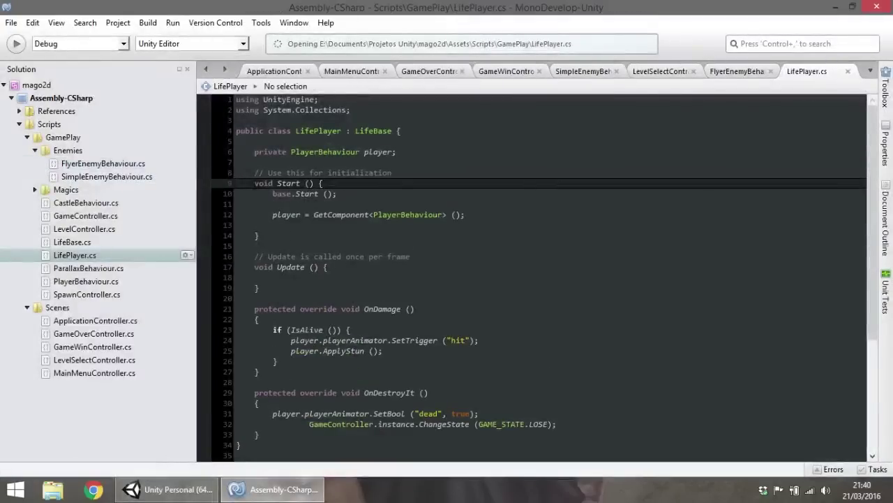
click(147, 492)
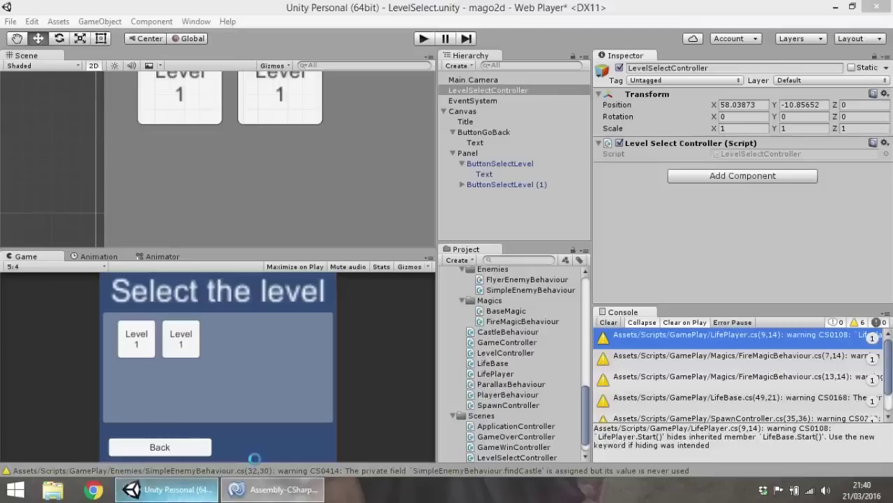
Add 'new' to FireMagicBehaviour's Start and Update methods and save the script.
click(770, 338)
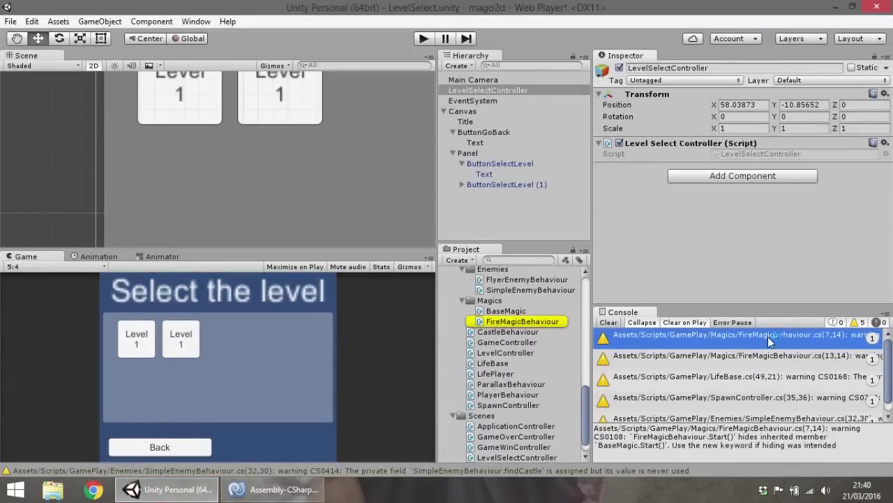
double_click(767, 337)
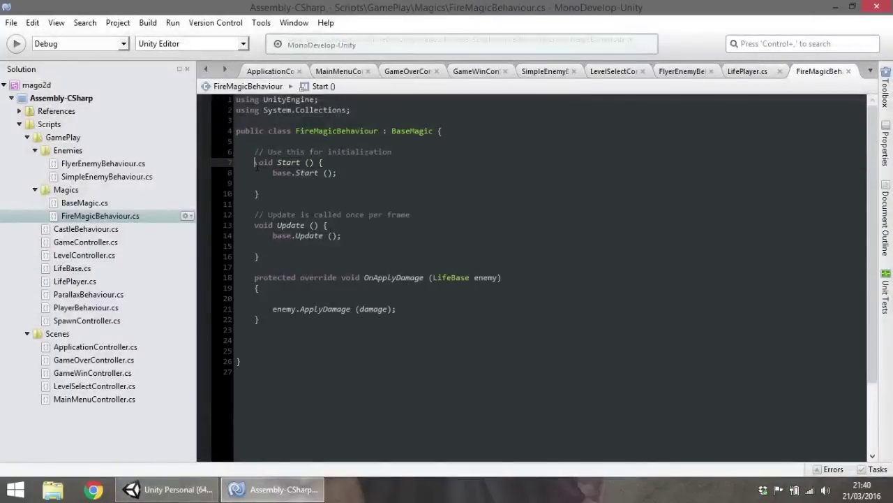
text(new)
key(ctrl+s)
click(166, 490)
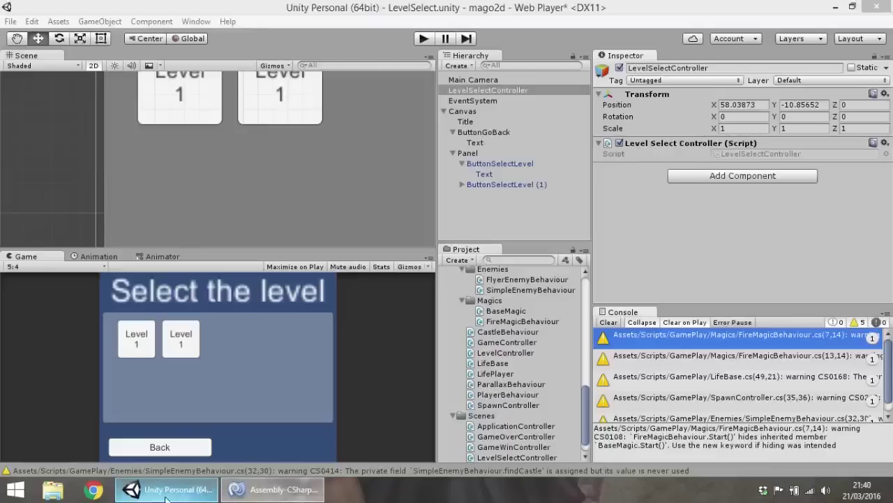
double_click(778, 356)
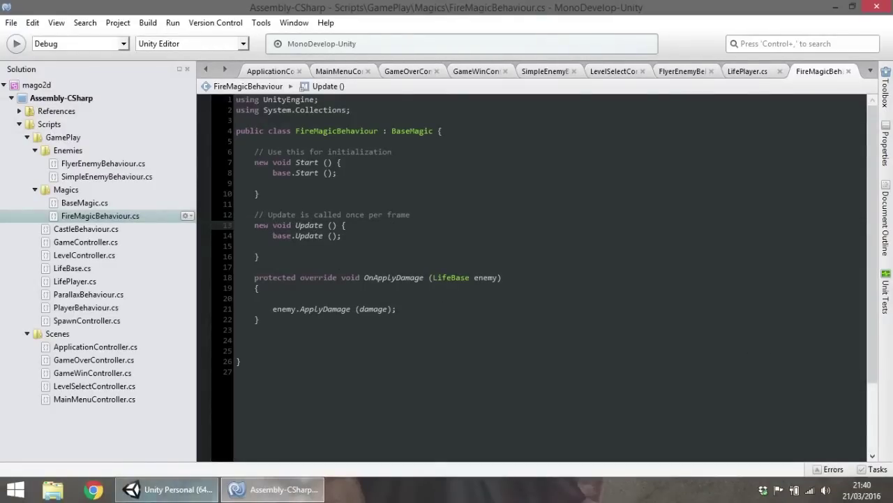
Open LifeBase.cs at line 49, where the unused carro variable is declared.
click(175, 489)
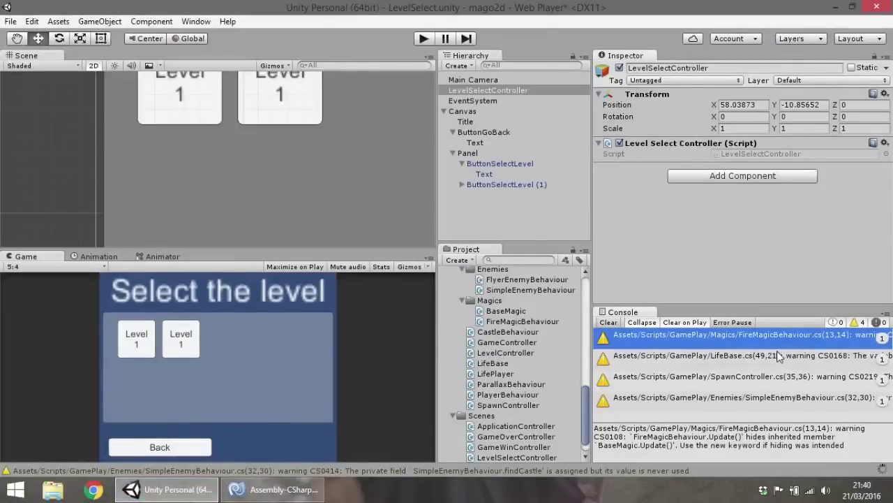
click(744, 342)
double_click(745, 342)
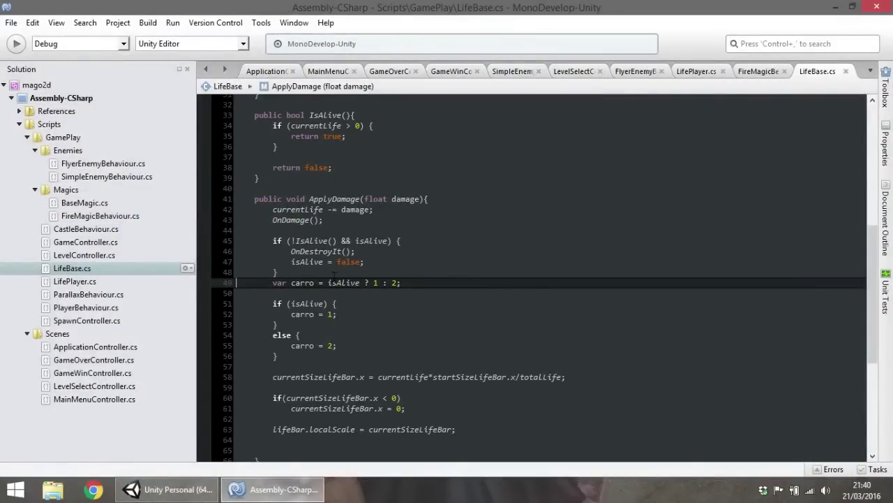
Delete lines 49–56 of LifeBase.cs, the carro variable and its if/else, and save.
drag(273, 282, 485, 354)
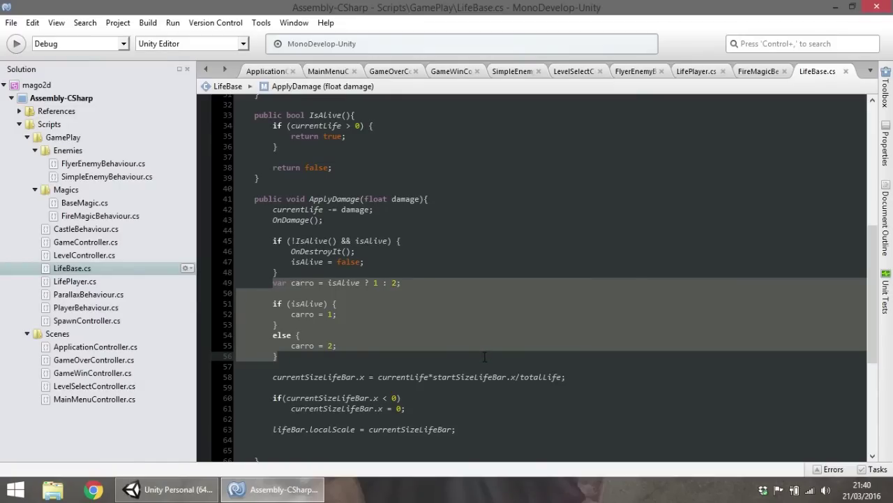
key(Delete)
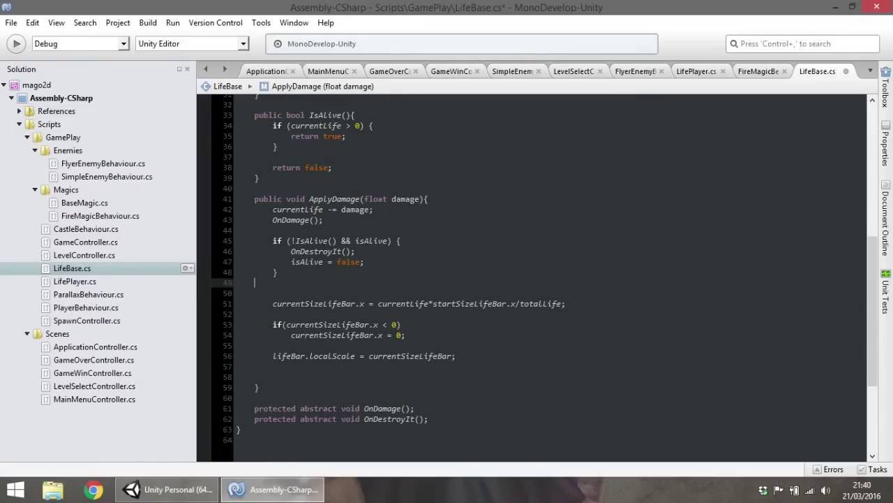
key(BackSpace)
click(412, 298)
key(ctrl+s)
Review the SpawnController warning in Unity's Console, then select the SimpleEnemyBehaviour findCastle warning.
click(168, 488)
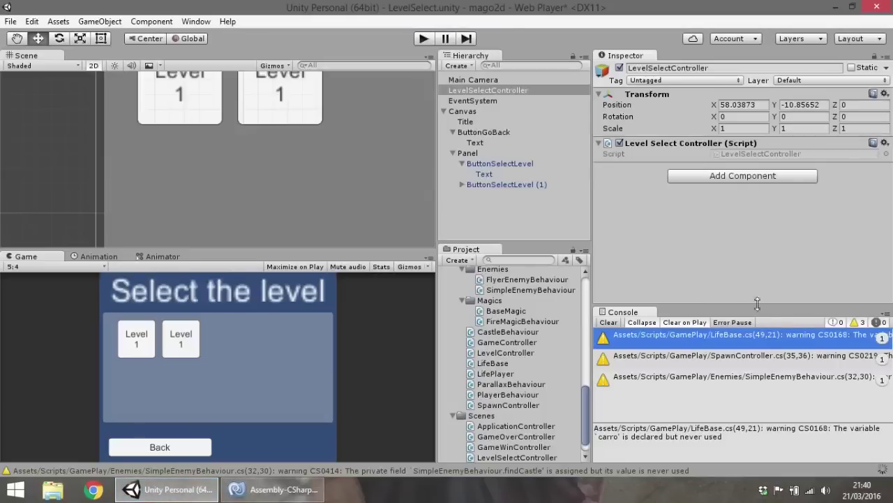
click(788, 353)
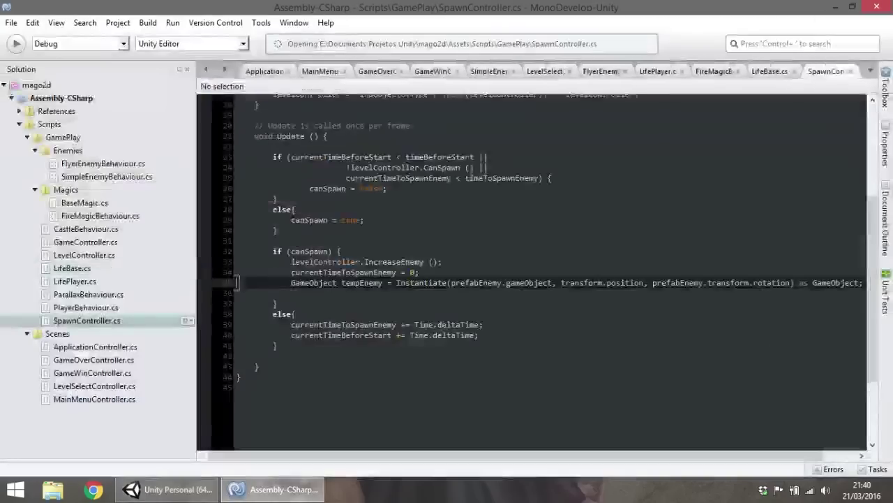
click(198, 495)
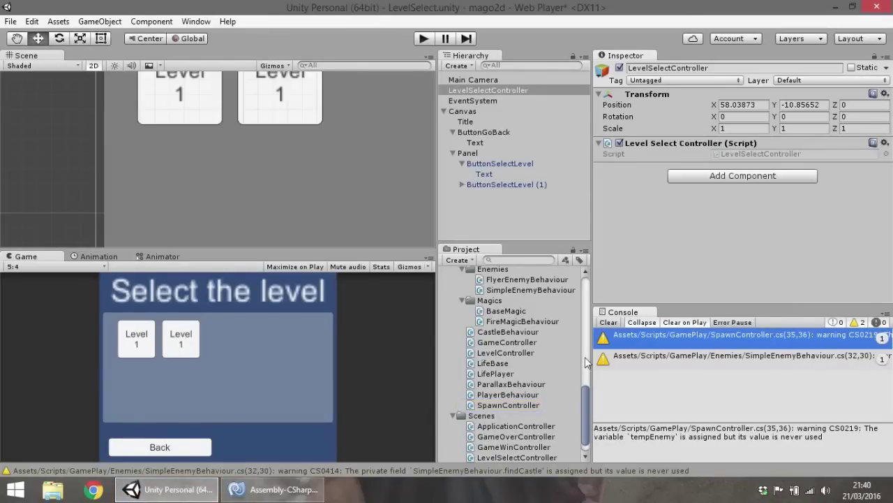
click(737, 356)
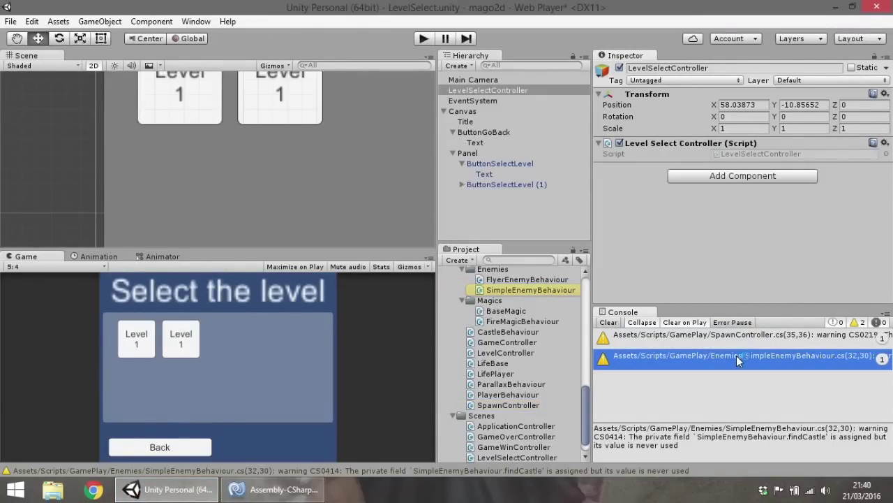
Try deleting the findCastle declaration on line 32, then undo it after it causes an error.
double_click(736, 355)
drag(405, 279, 207, 279)
key(BackSpace)
key(ctrl+s)
click(171, 489)
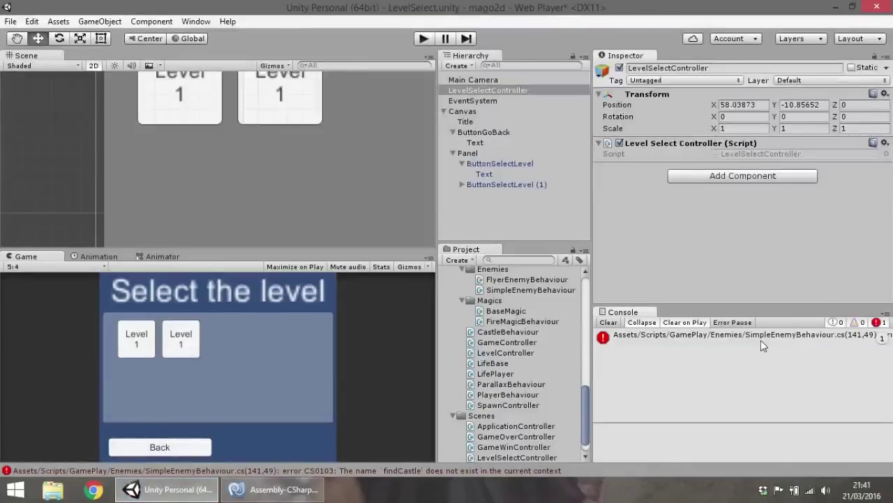
double_click(761, 340)
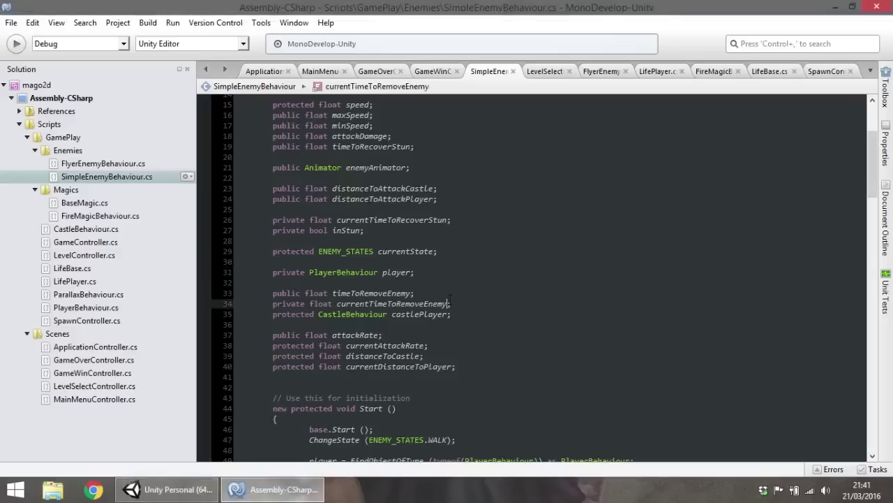
key(ctrl+z)
key(ctrl+s)
click(171, 488)
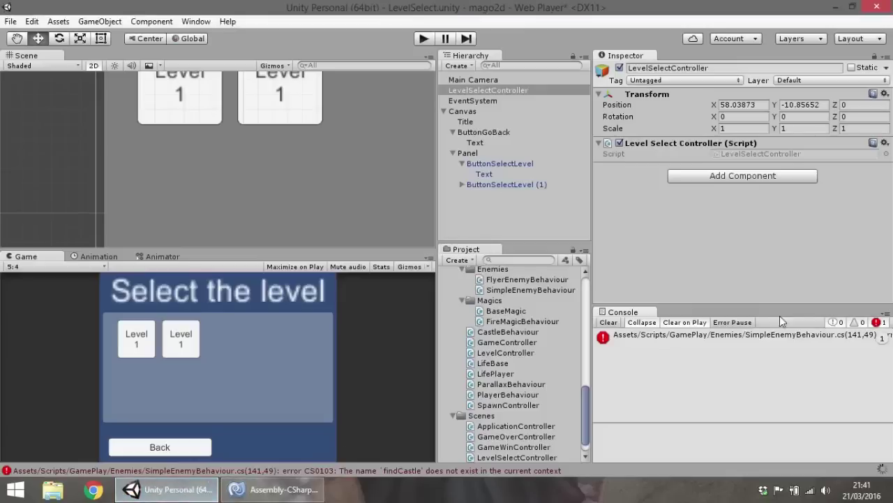
Remove the 'findCastle = true;' assignment and the 'private bool findCastle;' declaration.
click(772, 355)
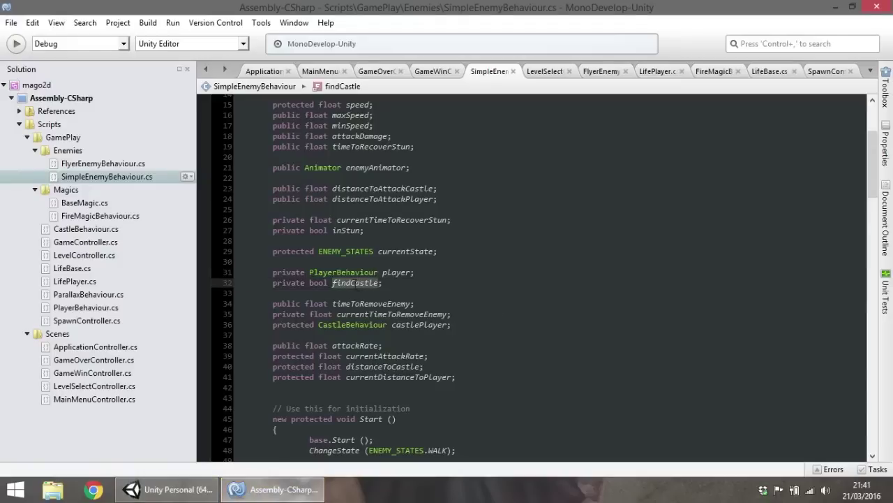
key(ctrl+f)
click(834, 108)
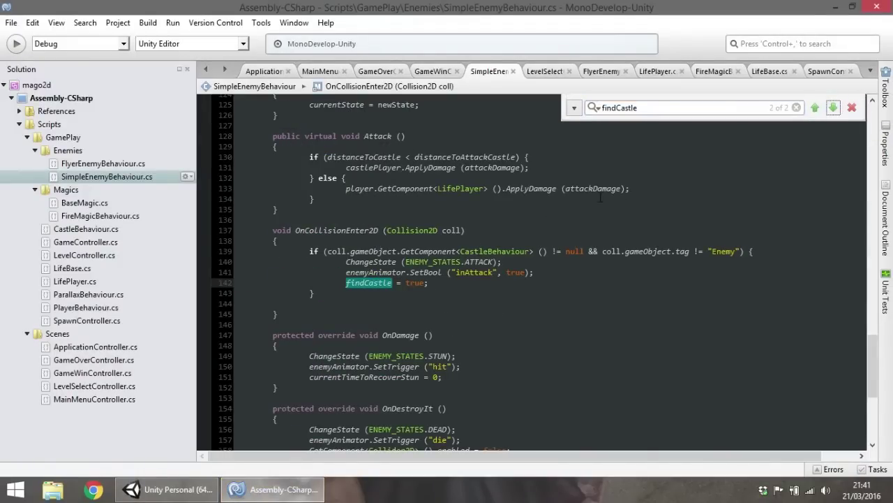
drag(428, 282, 236, 283)
key(BackSpace)
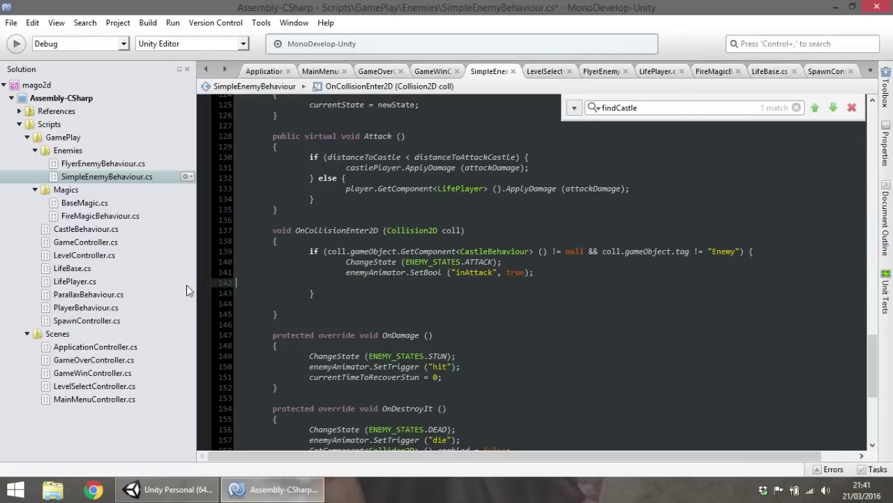
drag(873, 349, 865, 140)
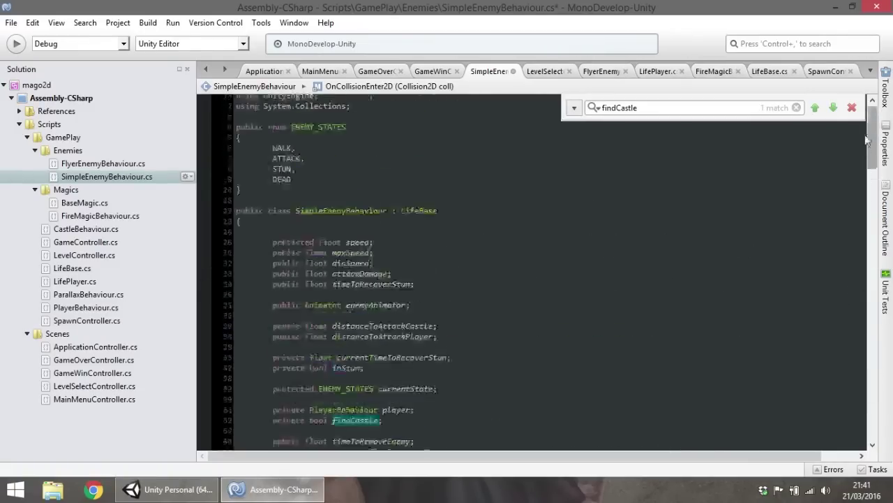
scroll(865, 140, down, 4)
drag(382, 280, 235, 280)
key(BackSpace)
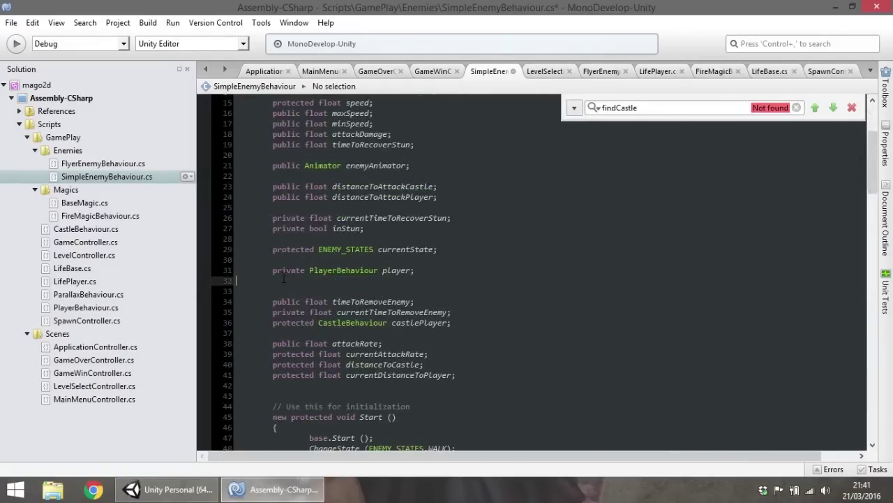
click(167, 489)
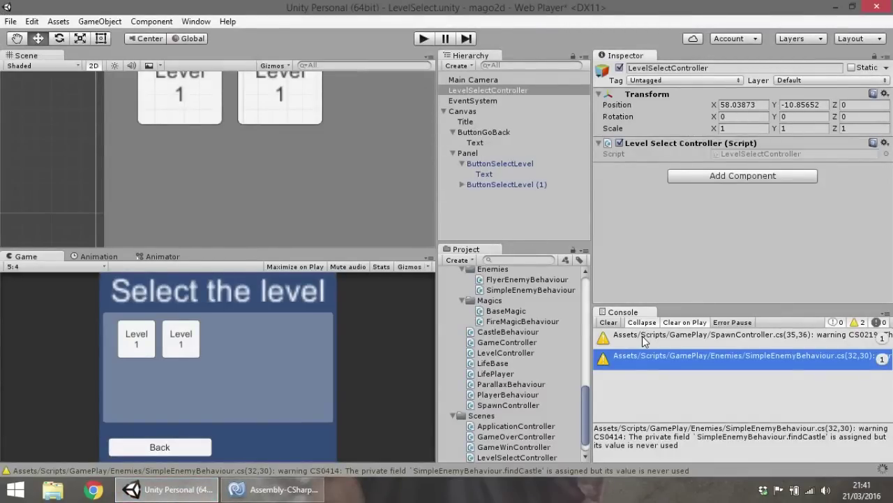
Strip 'GameObject tempEnemy = ' and ' as GameObject' from line 35 of SpawnController.cs and save.
click(698, 340)
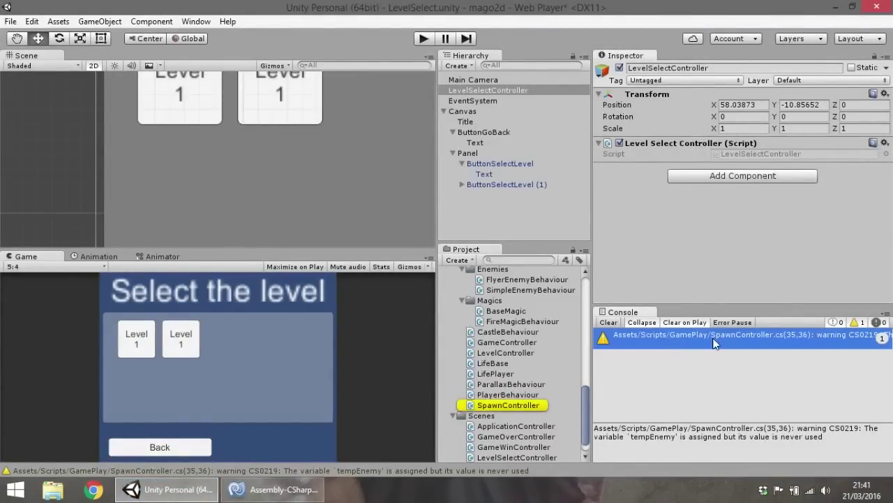
double_click(715, 342)
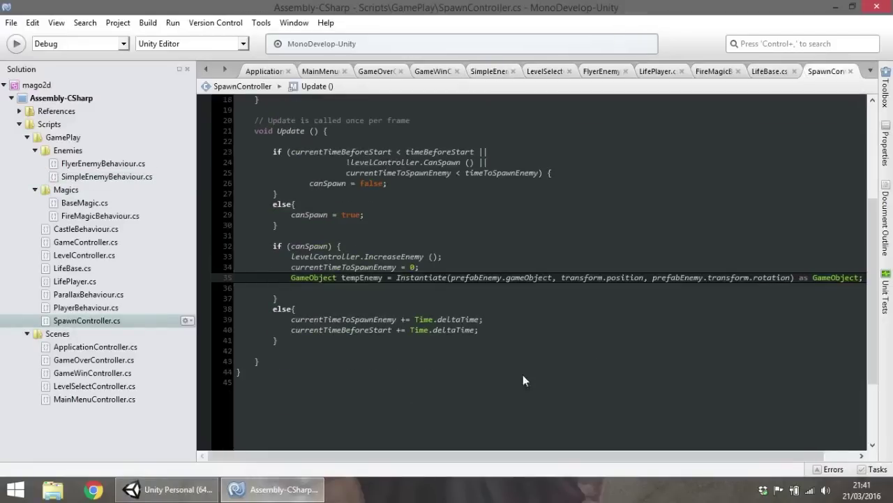
scroll(507, 455, right, 1)
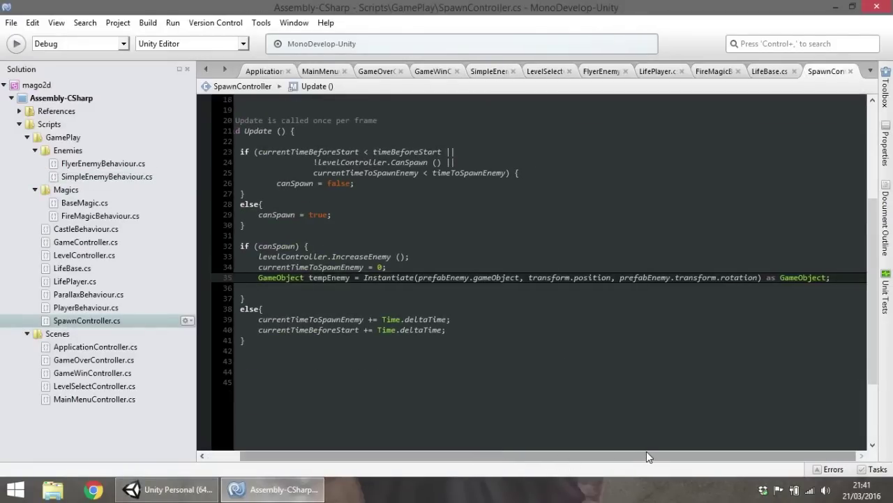
scroll(530, 455, left, 1)
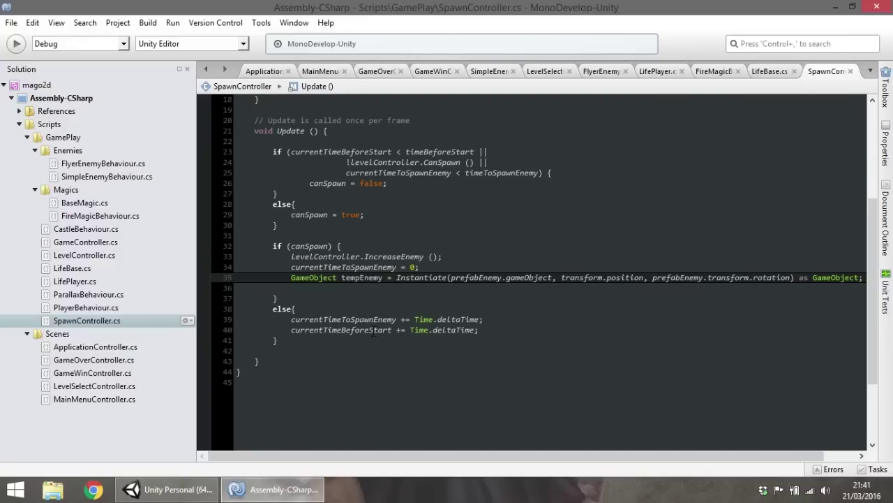
drag(397, 277, 292, 277)
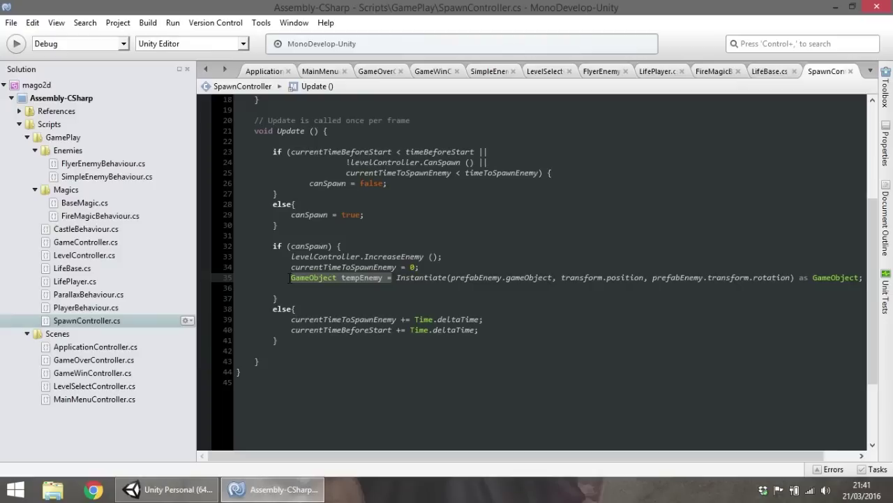
key(BackSpace)
double_click(745, 277)
key(BackSpace)
key(BackSpace)
key(BackSpace)
key(BackSpace)
key(BackSpace)
click(707, 264)
key(ctrl+s)
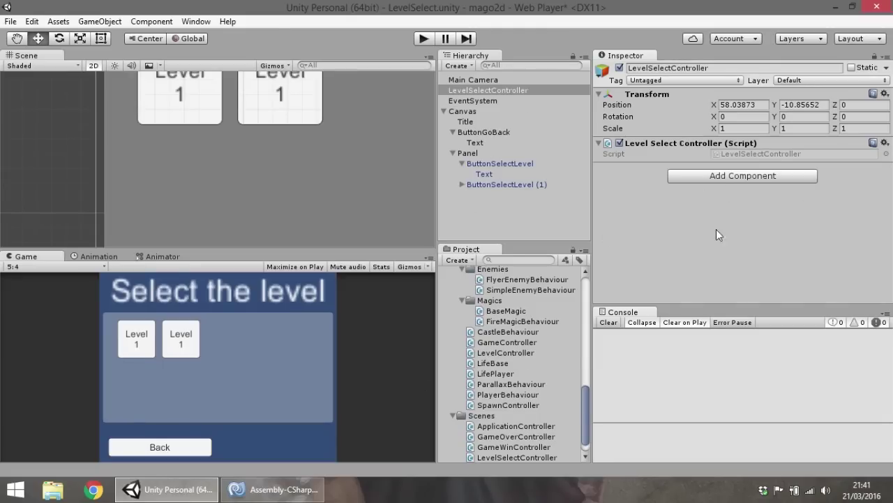
click(286, 484)
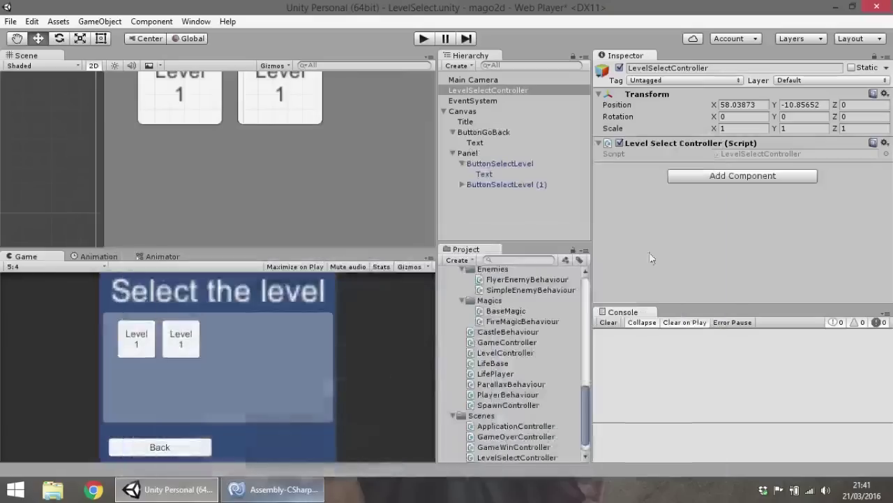
Select the first level button, ButtonSelectLevel, with both level buttons in view.
click(755, 155)
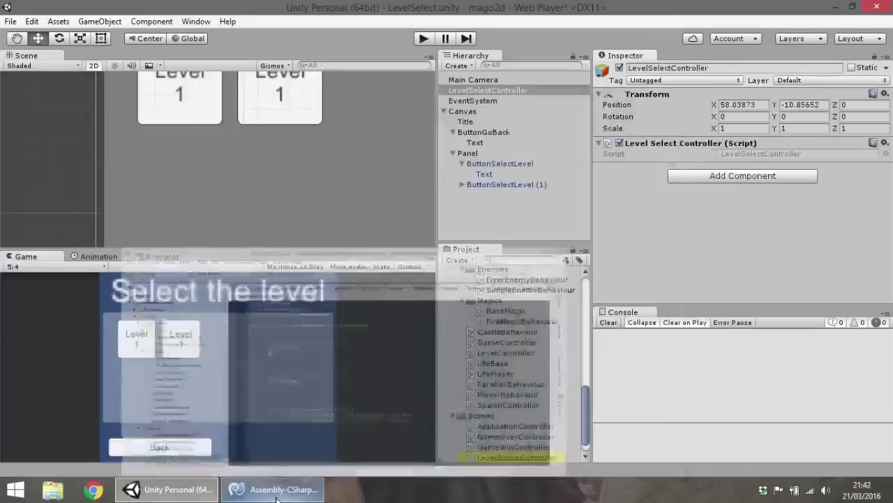
click(166, 104)
middle_drag(350, 116, 359, 168)
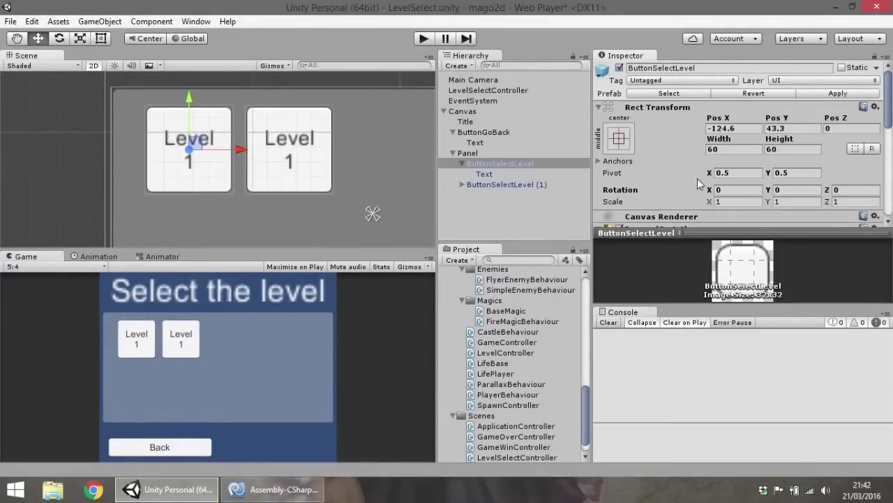
scroll(761, 185, down, 5)
scroll(698, 160, down, 5)
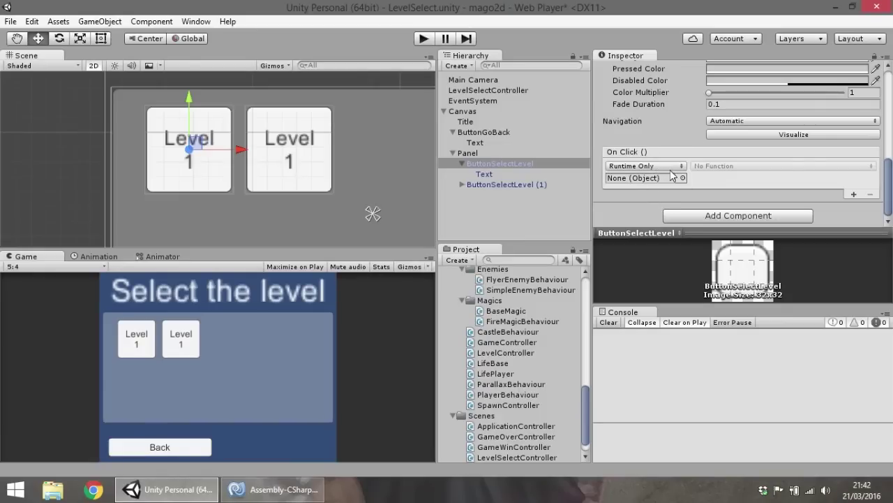
Set the button's On Click to LevelSelectController.GoToLevel with the value 1.
drag(482, 90, 654, 183)
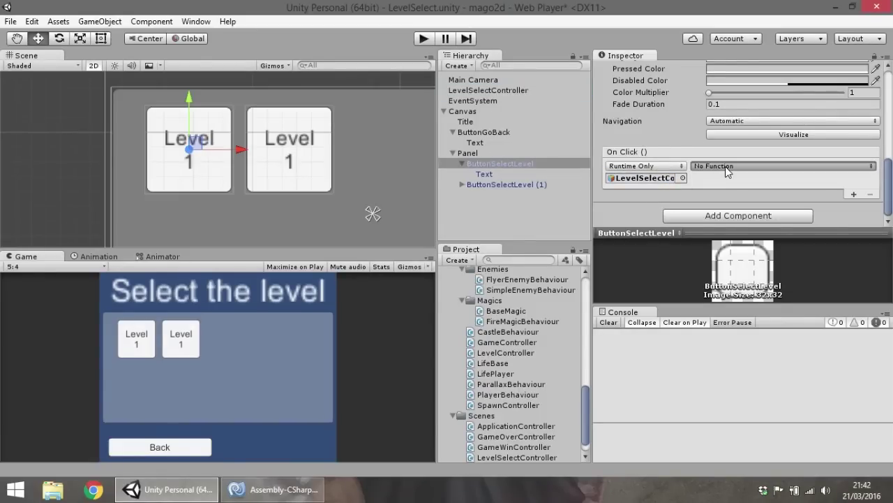
click(726, 166)
mouse_move(746, 228)
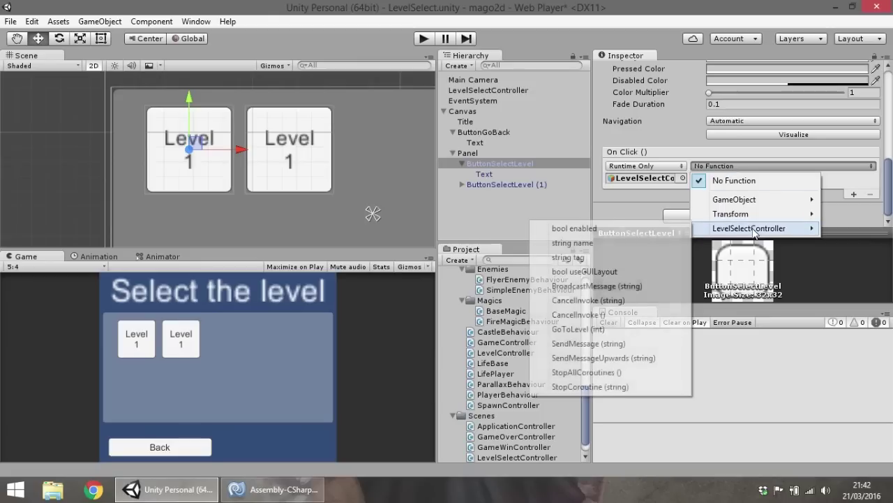
click(602, 329)
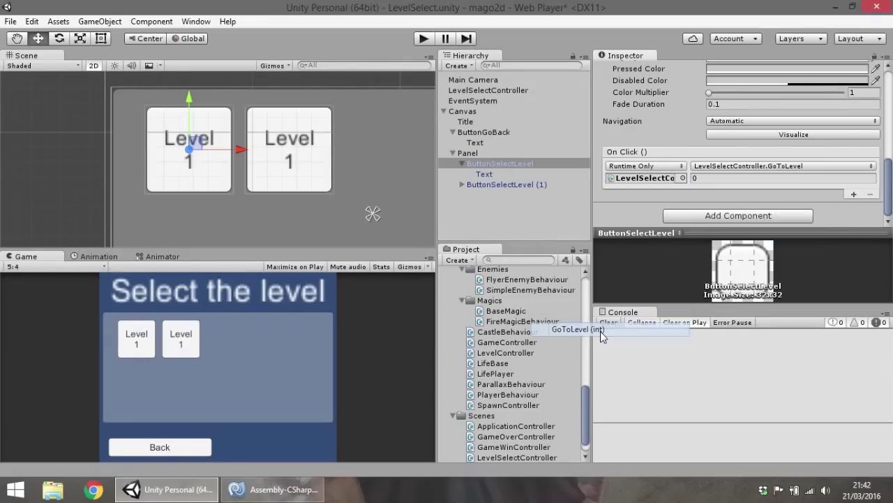
click(706, 178)
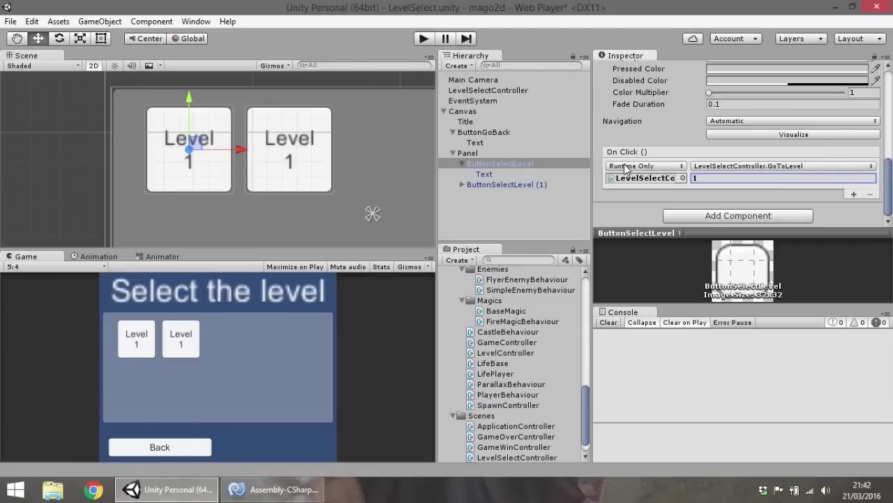
scroll(629, 171, up, 3)
scroll(628, 171, up, 5)
scroll(626, 169, up, 5)
scroll(626, 169, down, 3)
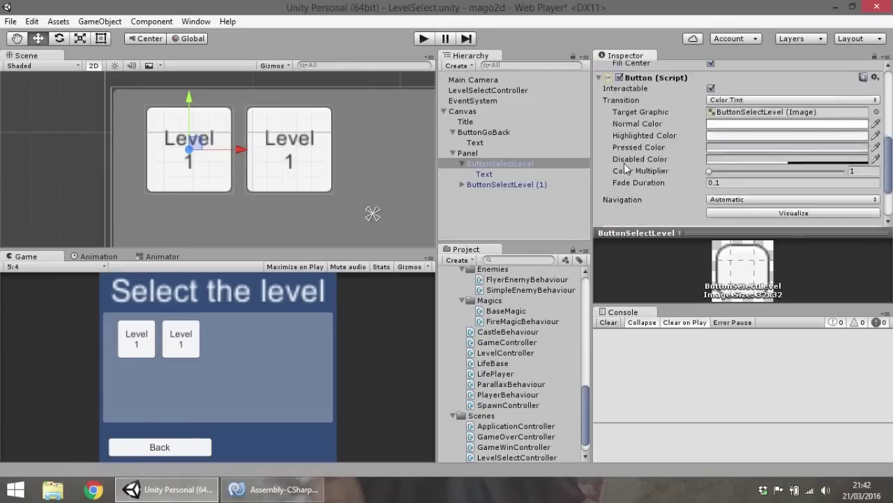
scroll(626, 169, down, 3)
click(368, 165)
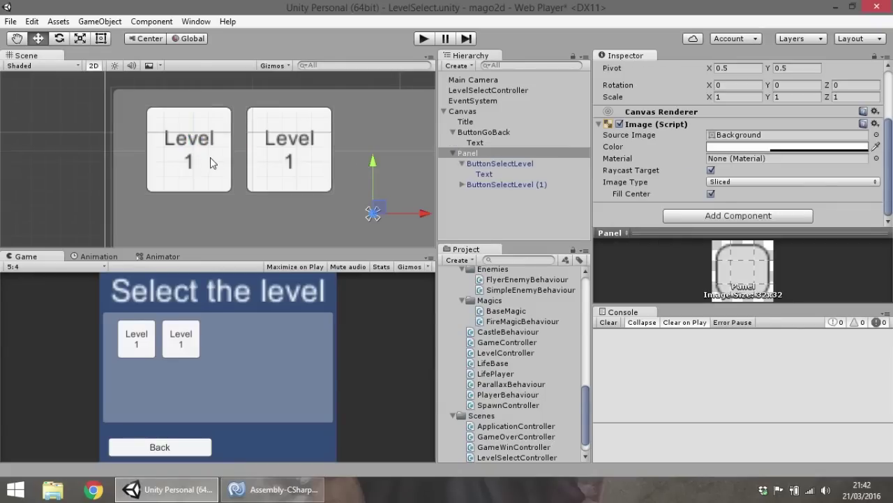
click(488, 210)
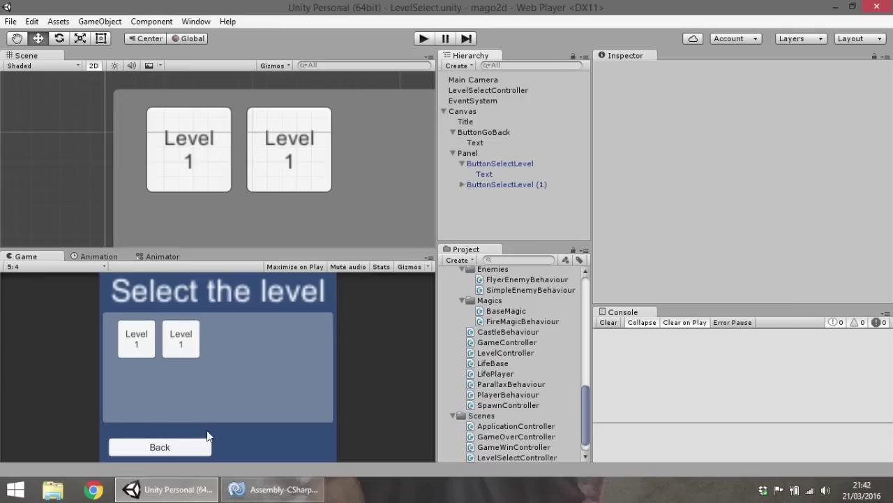
Play from the Loader scene, pick Level 1 from level select, then stop and reopen LevelSelect.
scroll(541, 358, up, 5)
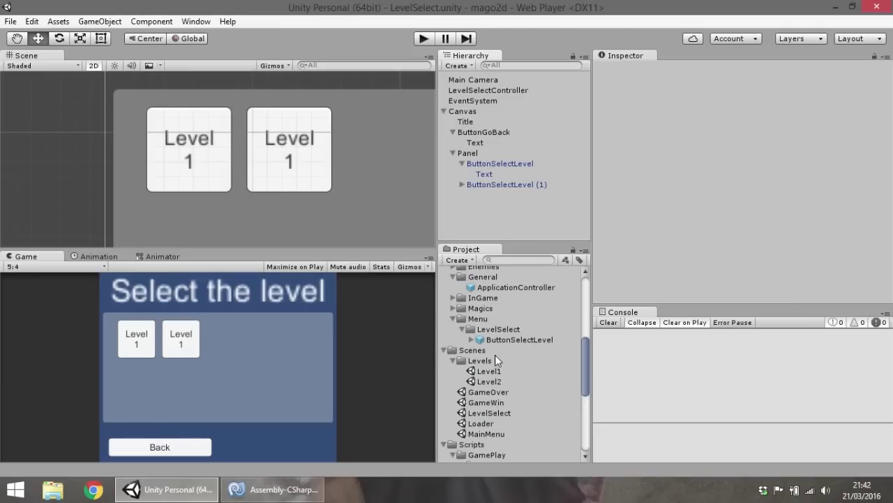
scroll(497, 357, down, 3)
double_click(493, 384)
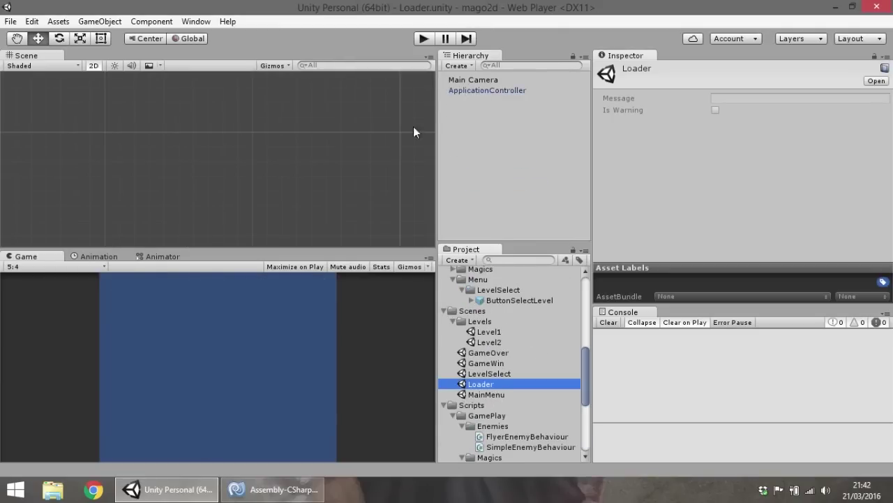
click(420, 42)
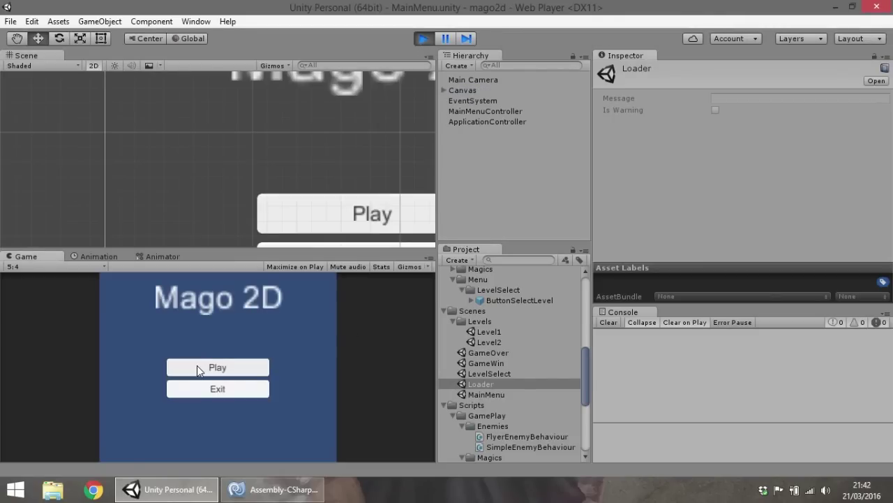
click(198, 367)
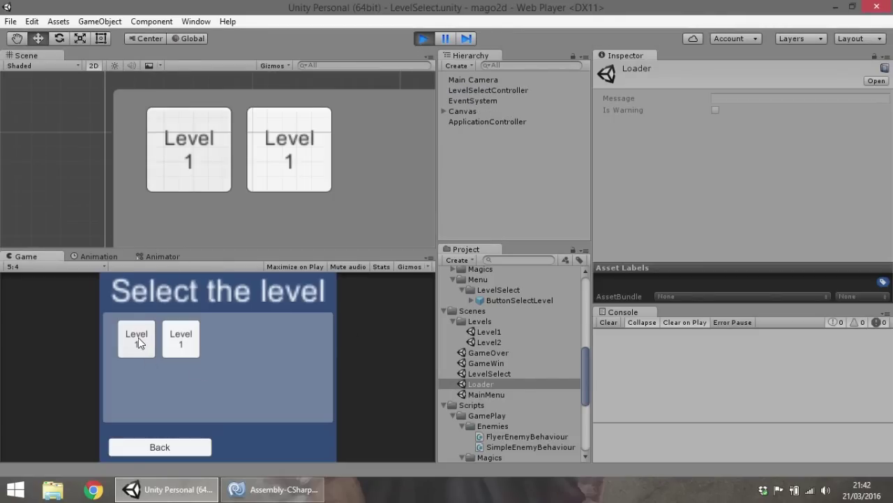
click(138, 339)
key(Right)
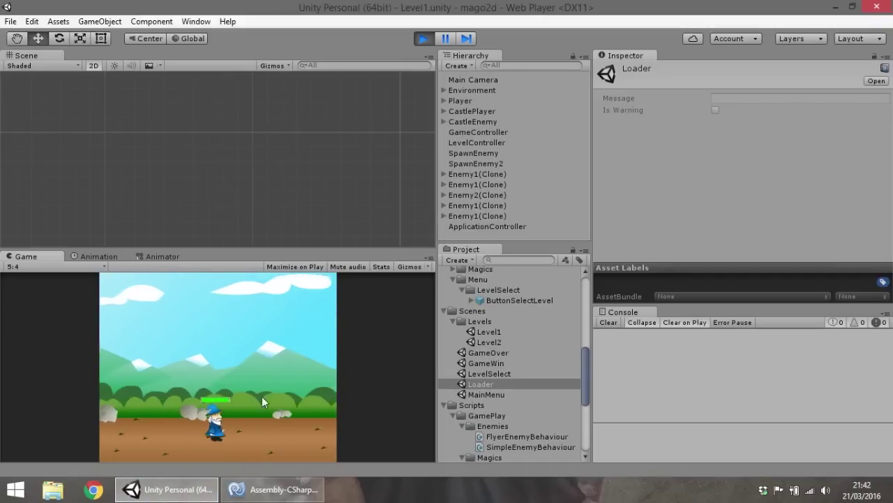
click(280, 395)
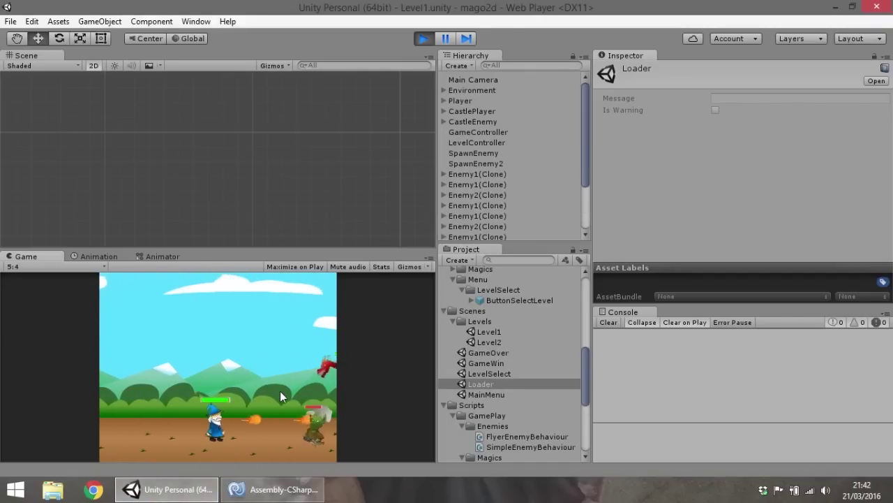
click(423, 39)
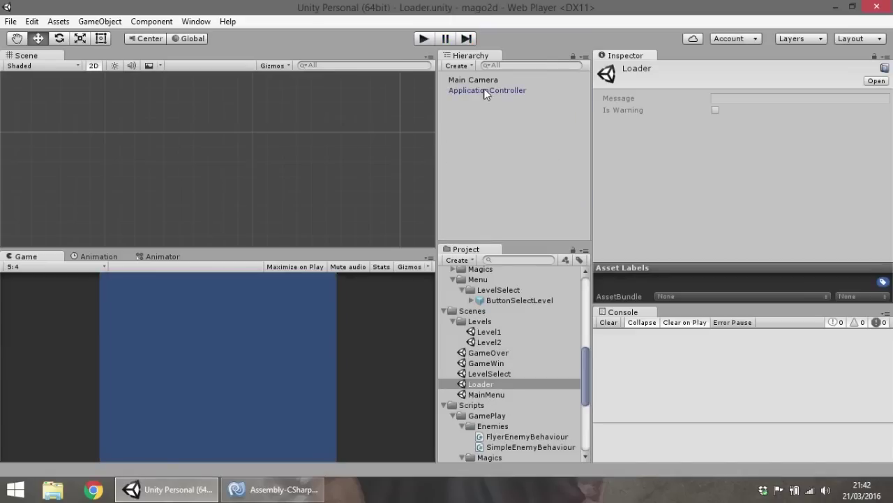
double_click(499, 372)
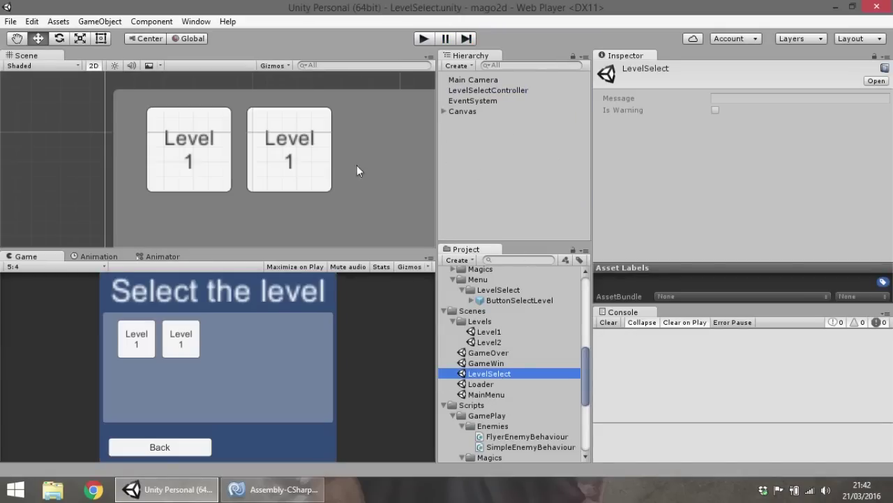
Apply the original ButtonSelectLevel's settings to its prefab and delete the second level button.
click(300, 164)
scroll(803, 161, down, 5)
scroll(803, 162, down, 5)
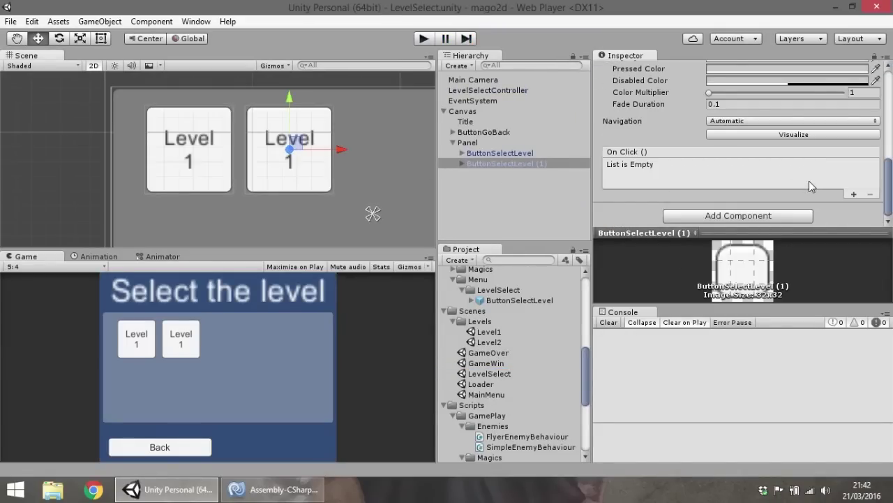
click(497, 154)
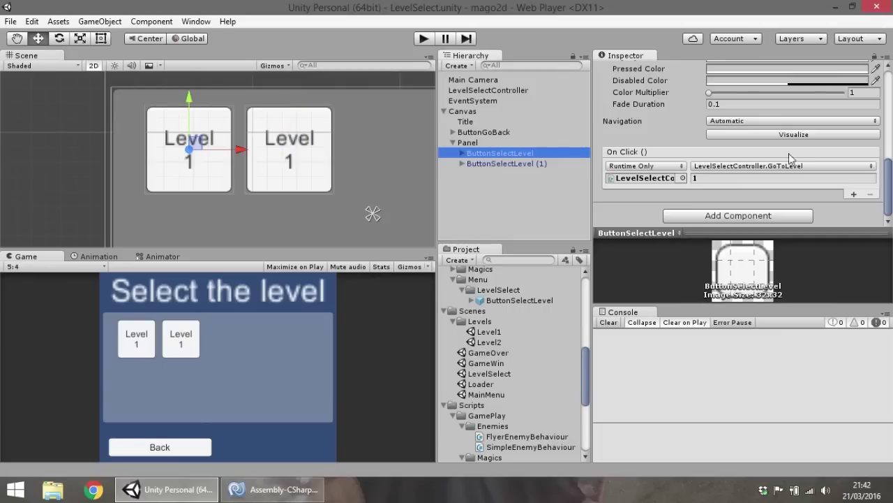
click(850, 94)
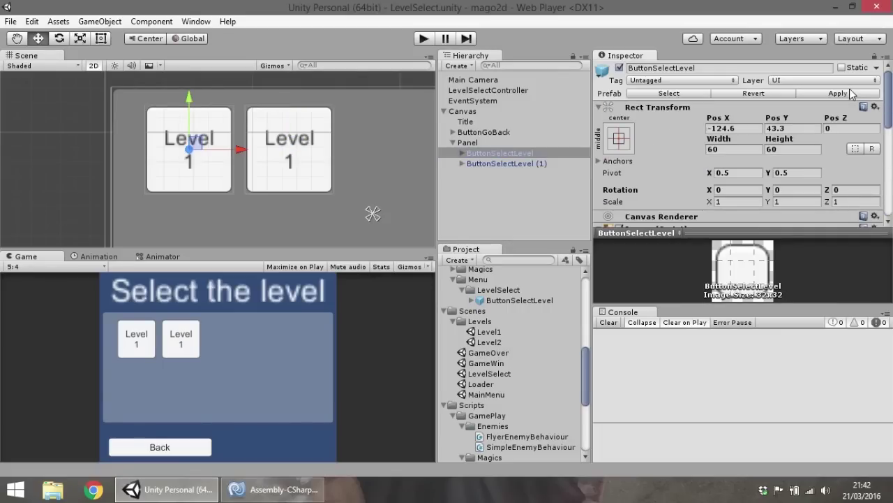
click(507, 164)
scroll(798, 202, down, 5)
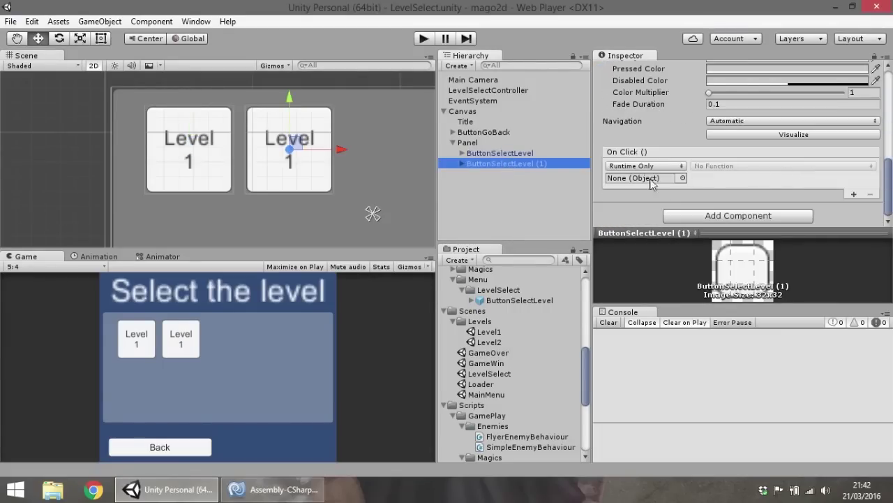
click(480, 170)
click(487, 165)
key(Delete)
Duplicate the level button into five in a single row, then shift the row slightly left.
click(497, 152)
key(ctrl+d)
drag(242, 150, 443, 160)
key(ctrl+d)
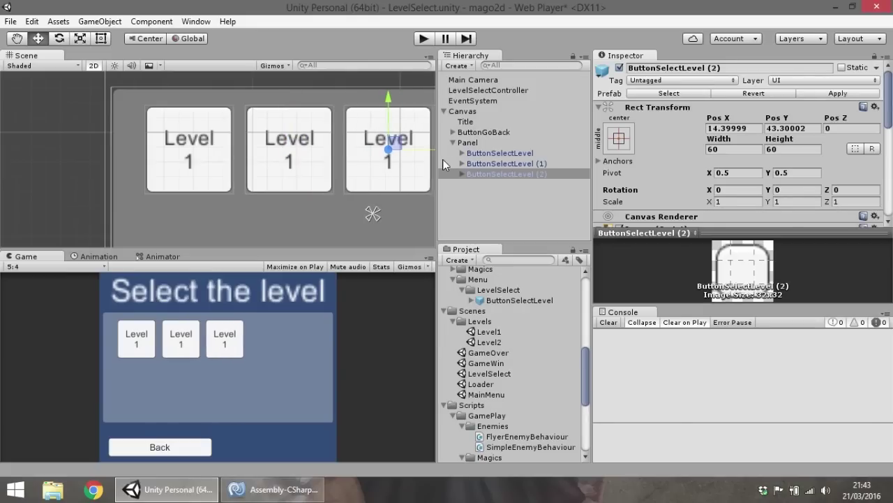
scroll(293, 177, down, 3)
scroll(272, 173, down, 2)
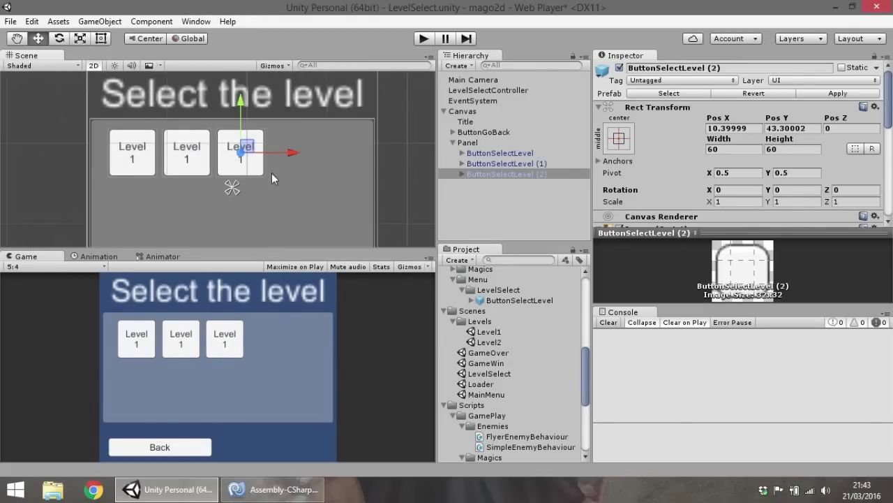
key(ctrl+d)
drag(293, 152, 402, 154)
key(ctrl+d)
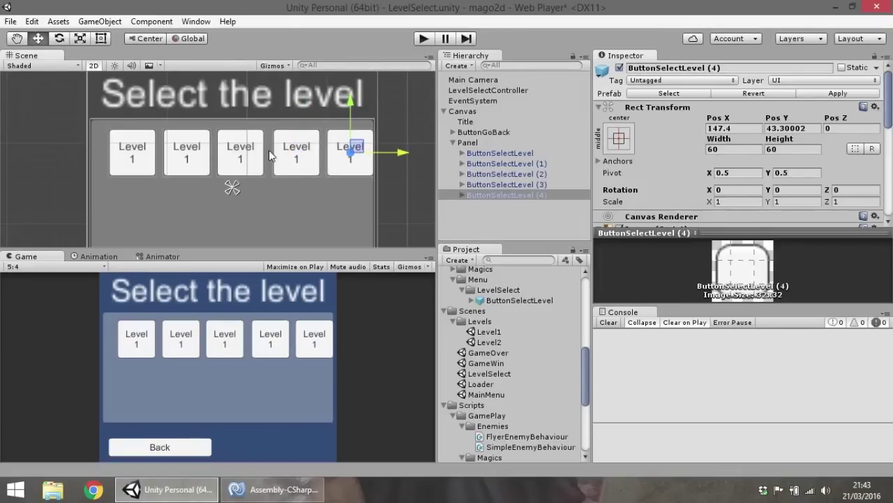
shift+click(500, 153)
drag(290, 154, 284, 159)
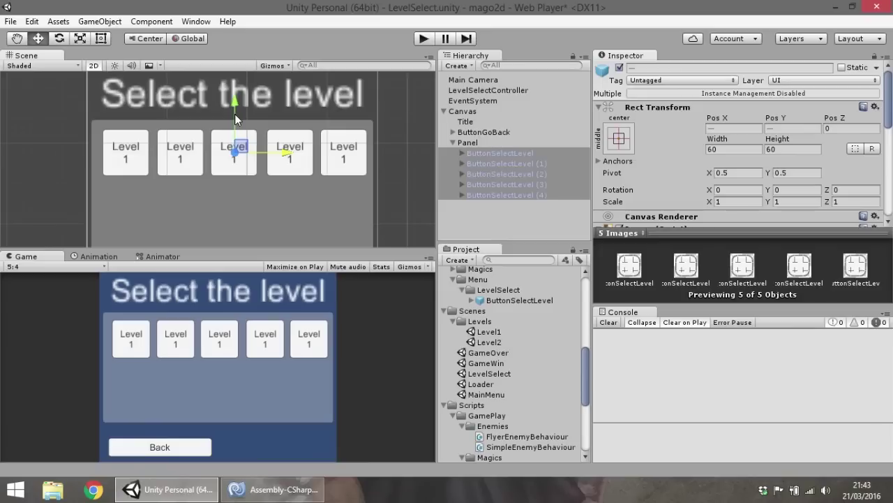
Duplicate the five-button row and place the copies beneath it as a second row.
key(ctrl+d)
drag(234, 104, 235, 168)
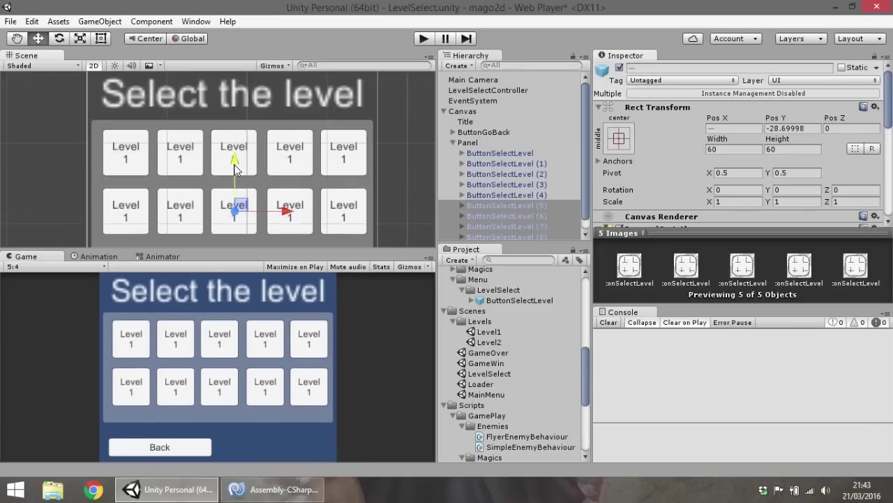
shift+click(493, 153)
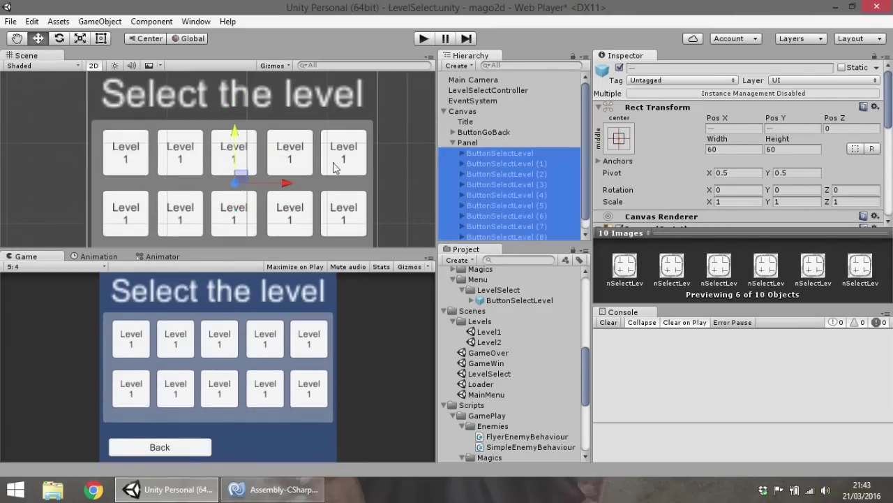
drag(243, 173, 243, 177)
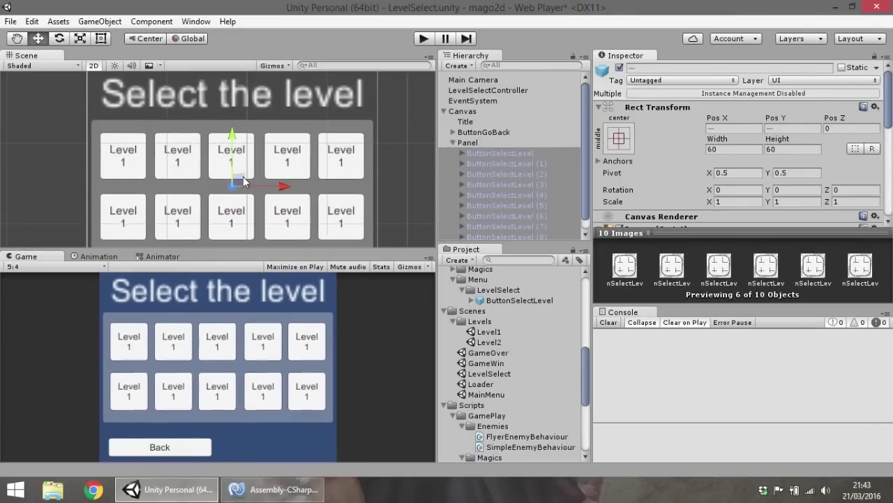
Set the ten buttons' anchor preset to middle centre, then select the third button.
click(618, 144)
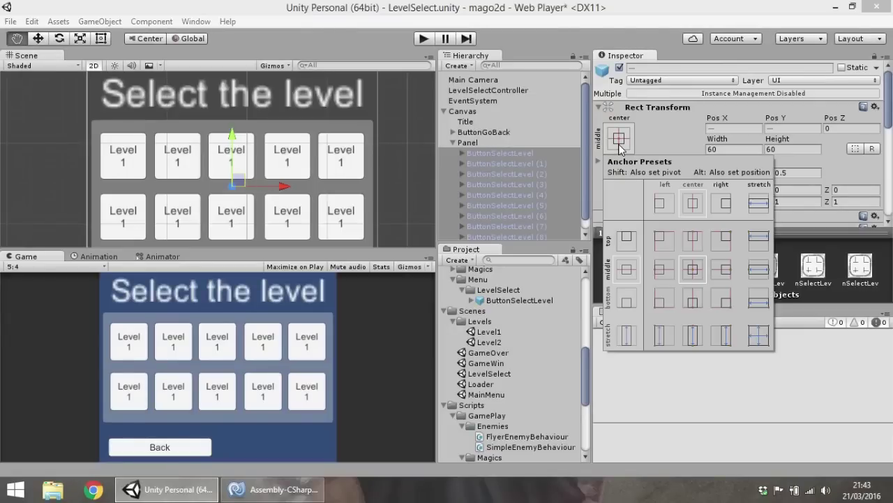
alt+click(687, 268)
key(ctrl+z)
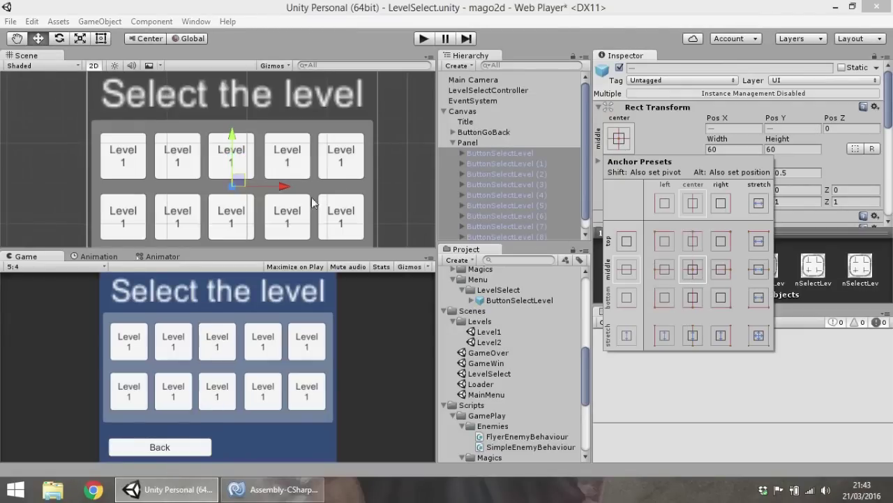
click(527, 183)
click(232, 157)
Change the second level button's label text to read Level 2.
middle_drag(344, 244, 351, 192)
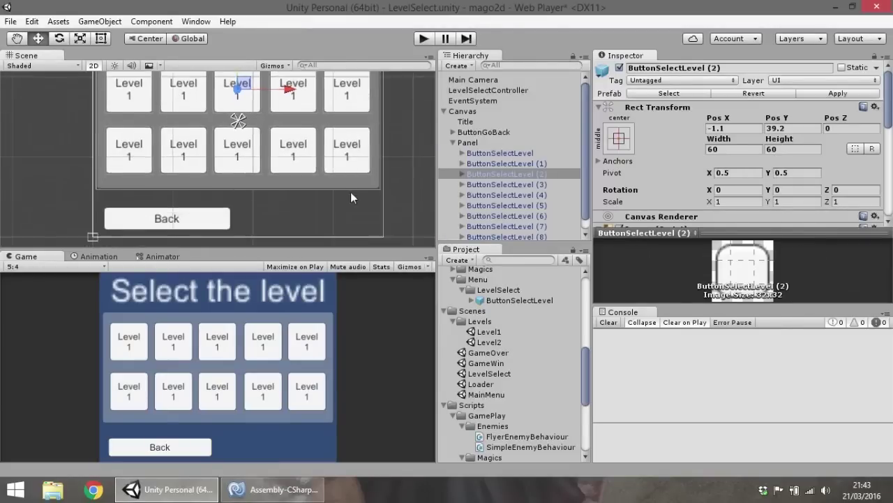
scroll(350, 198, up, 3)
middle_drag(279, 174, 349, 175)
click(139, 126)
click(228, 124)
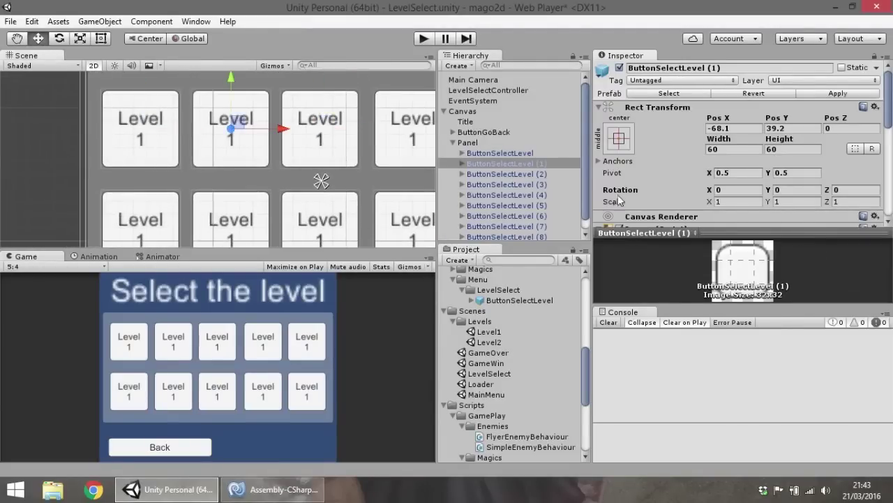
scroll(670, 175, down, 10)
scroll(739, 146, up, 4)
scroll(739, 146, up, 4)
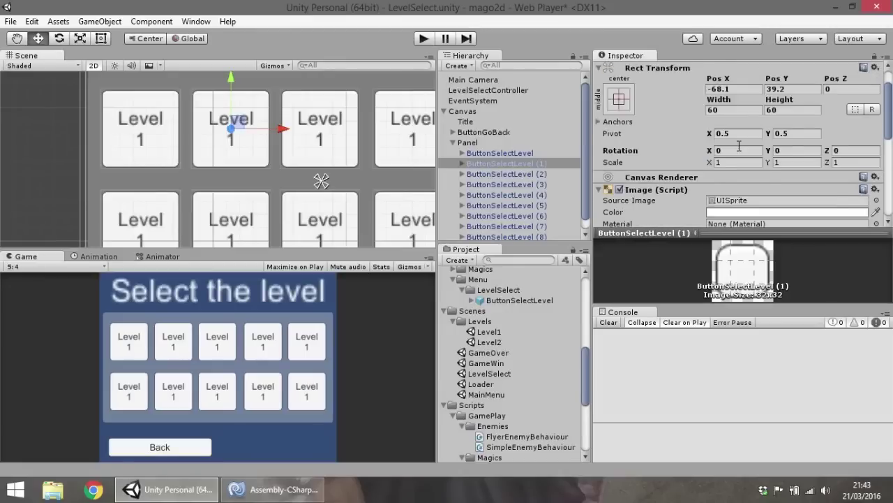
scroll(739, 146, down, 4)
scroll(738, 146, down, 3)
scroll(741, 161, down, 3)
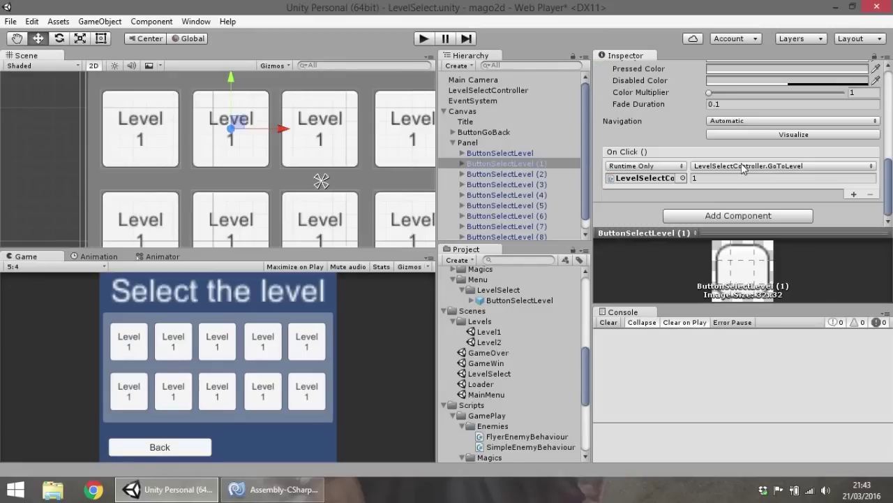
scroll(832, 123, up, 3)
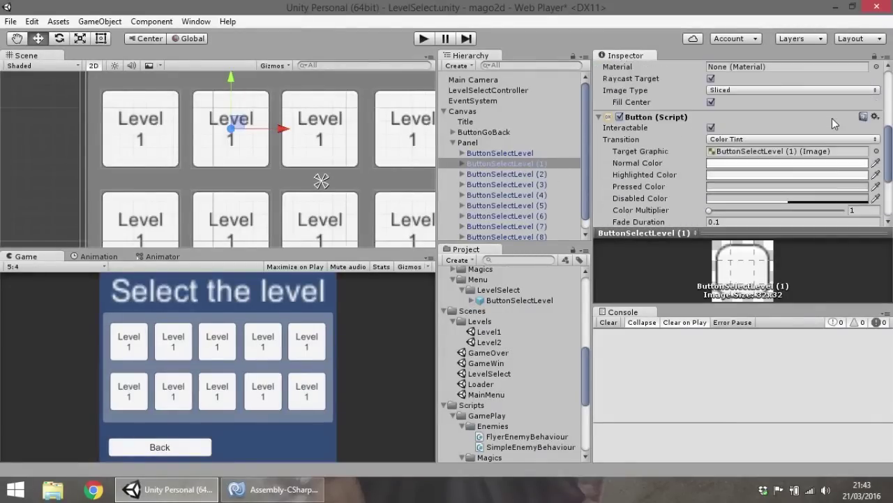
scroll(830, 119, up, 4)
scroll(790, 133, down, 1)
scroll(694, 168, down, 2)
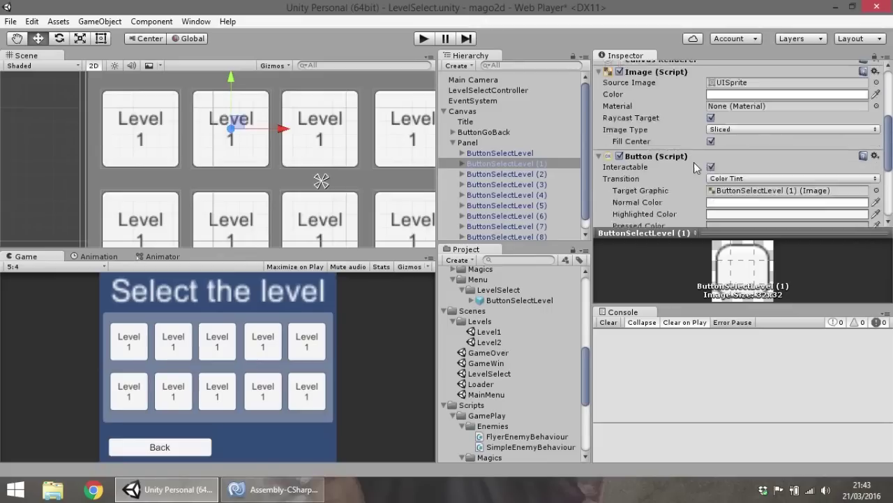
click(462, 164)
click(497, 175)
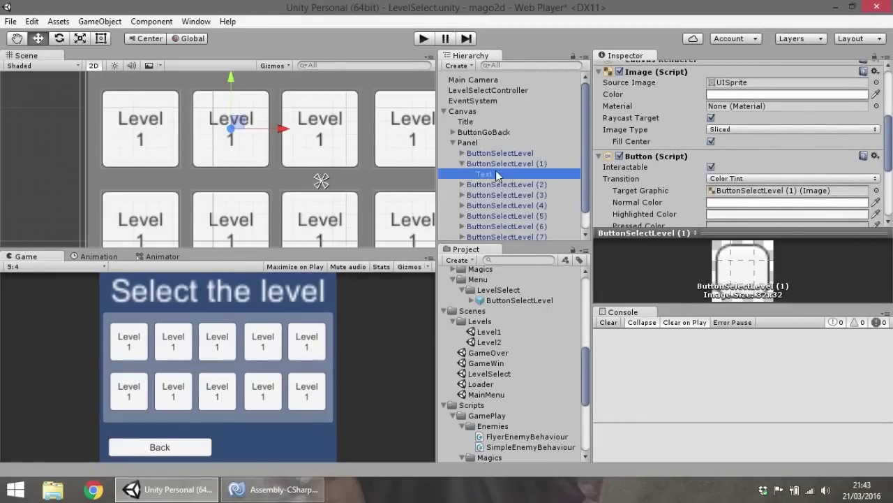
click(624, 112)
key(BackSpace)
text(2)
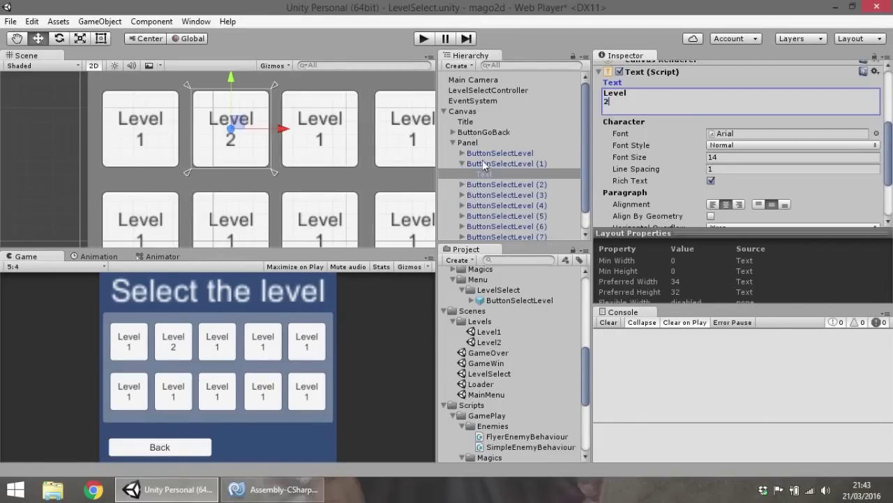
click(463, 164)
Relabel the third button Level 3 and edit its on-click level number.
click(463, 173)
click(485, 184)
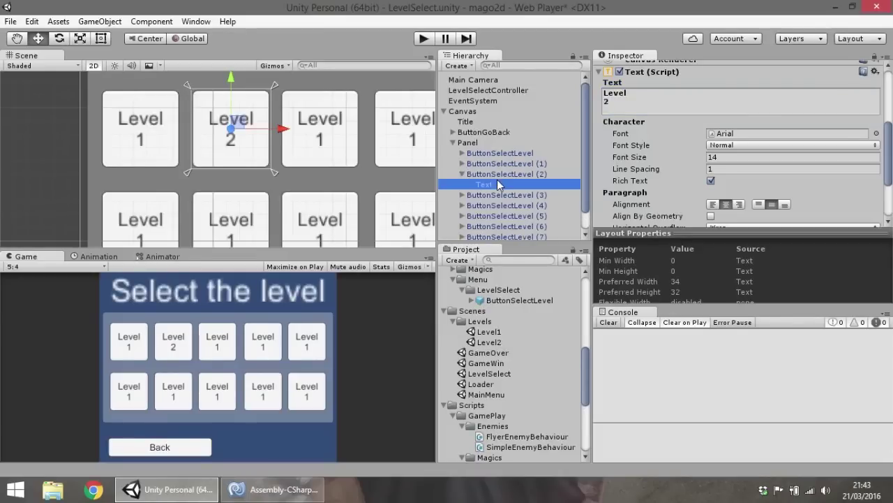
click(611, 110)
key(BackSpace)
text(3)
click(520, 174)
scroll(753, 170, down, 5)
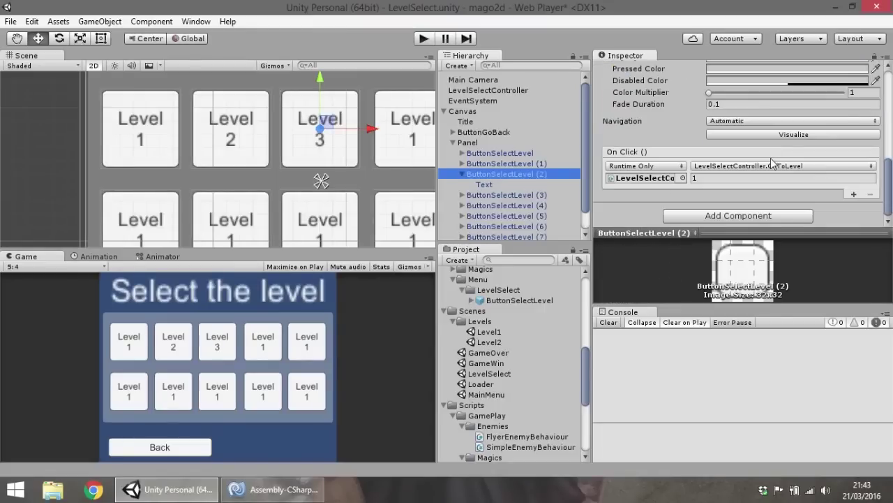
click(713, 178)
Set the fourth button's on-click level number and change its label to Level 4.
click(477, 198)
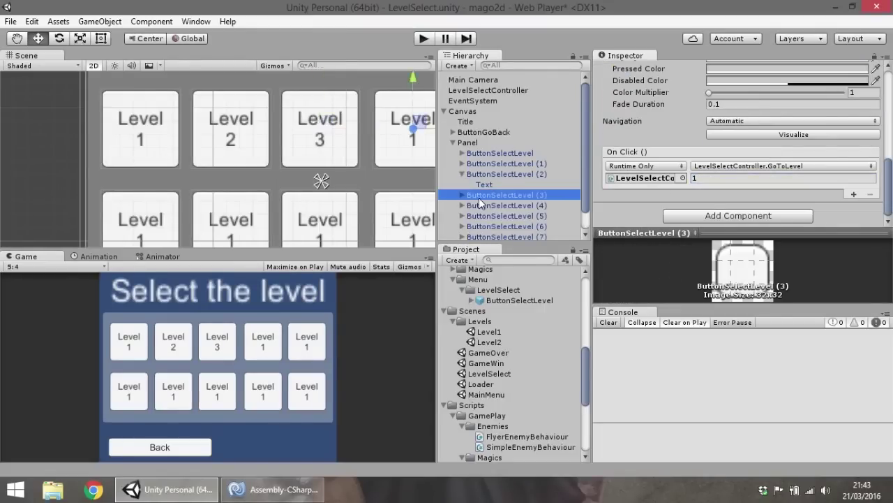
scroll(758, 143, up, 2)
scroll(758, 143, down, 2)
click(711, 178)
text(4)
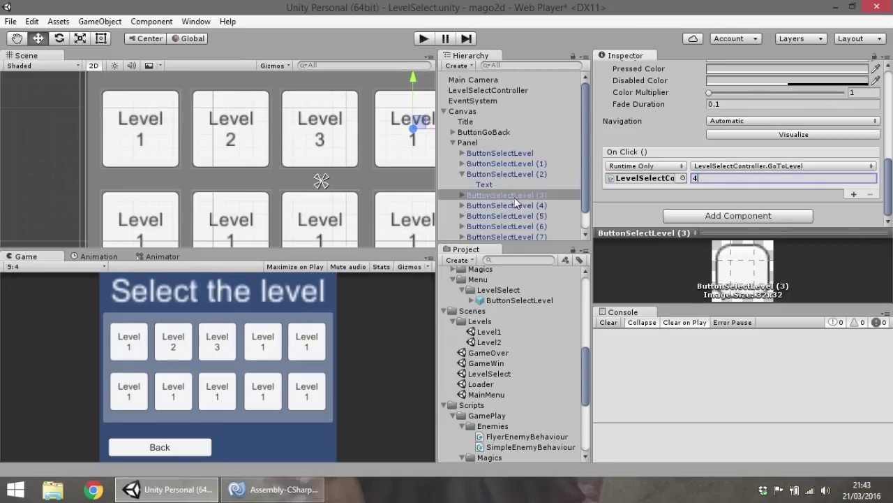
click(475, 196)
click(462, 195)
click(494, 204)
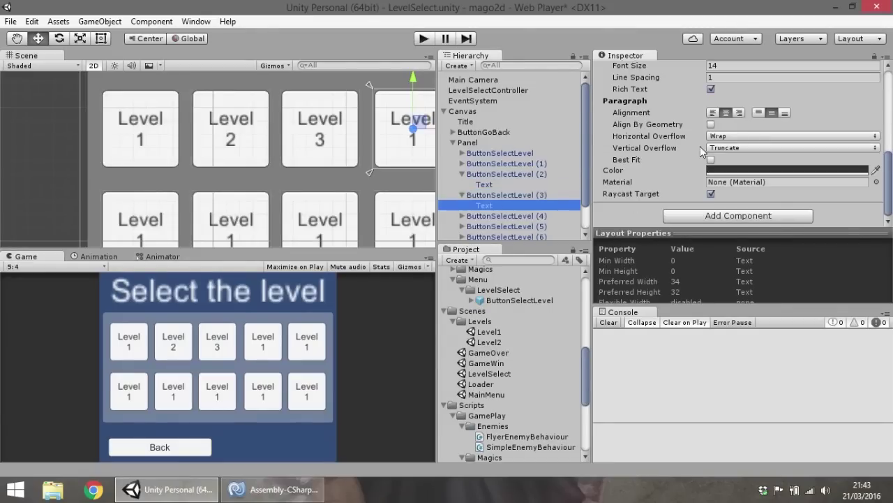
double_click(605, 129)
text(4)
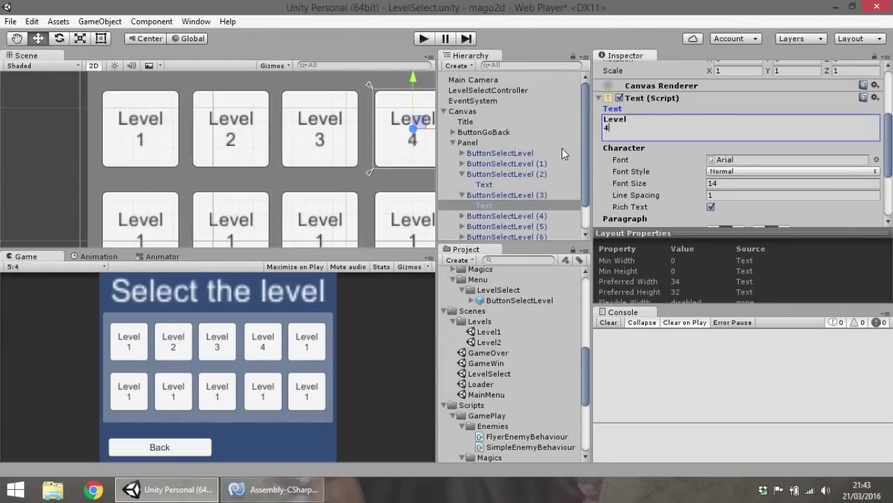
Make the fifth button pass 5 to GoToLevel and label it Level 5.
scroll(487, 218, down, 1)
click(488, 183)
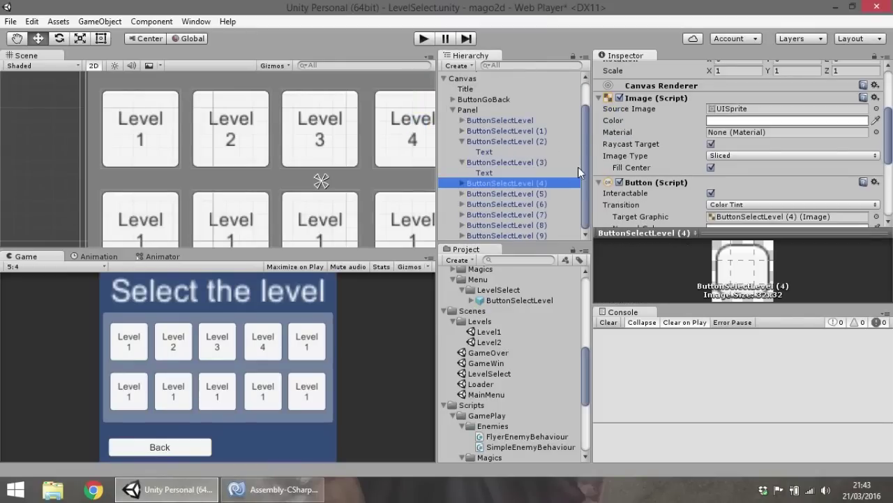
scroll(750, 176, down, 5)
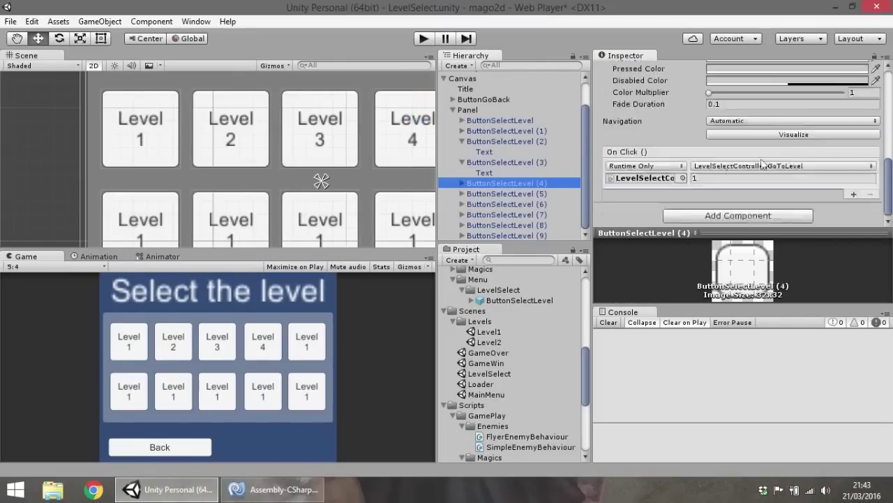
click(709, 180)
click(707, 180)
text(5)
click(462, 182)
click(489, 193)
scroll(642, 157, up, 5)
click(641, 158)
key(BackSpace)
text(5)
Collapse the remaining button children and frame the whole level panel in the Scene view.
scroll(511, 198, down, 1)
click(461, 193)
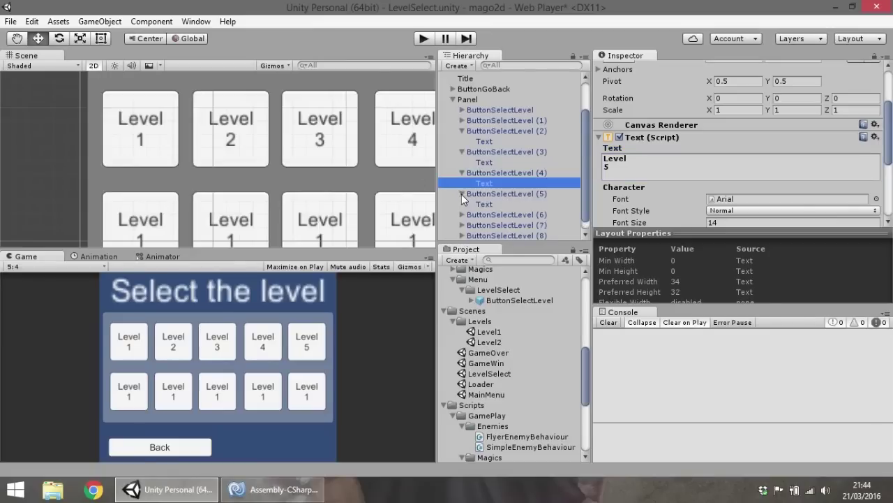
scroll(461, 194, down, 1)
click(465, 182)
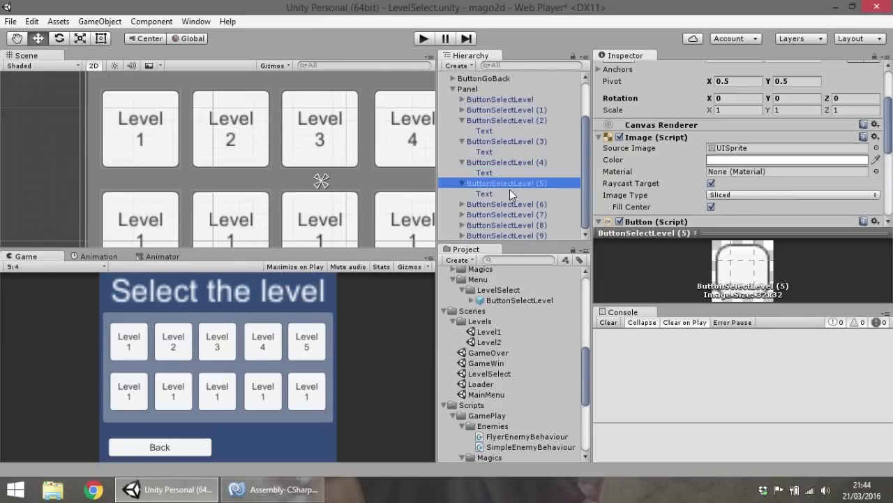
click(459, 182)
middle_drag(281, 147, 117, 127)
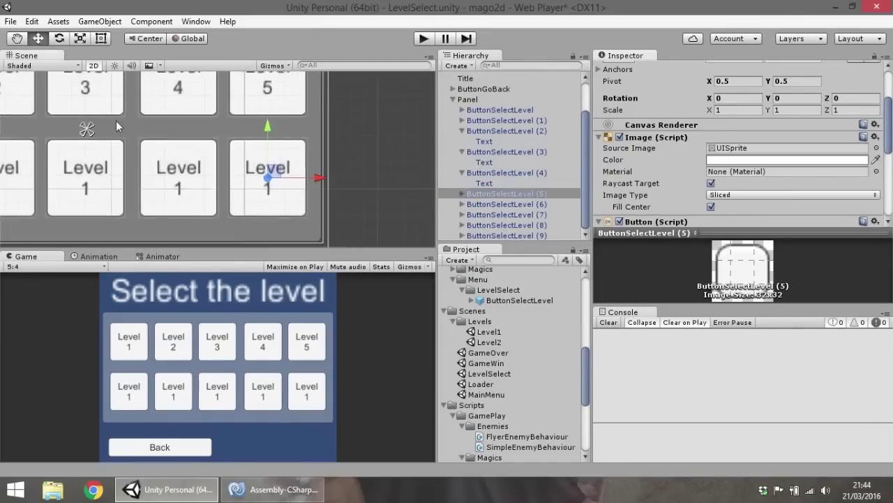
scroll(116, 126, down, 3)
middle_drag(229, 147, 284, 146)
Save the level-select scene, then open the Loader scene and start Play.
key(ctrl+s)
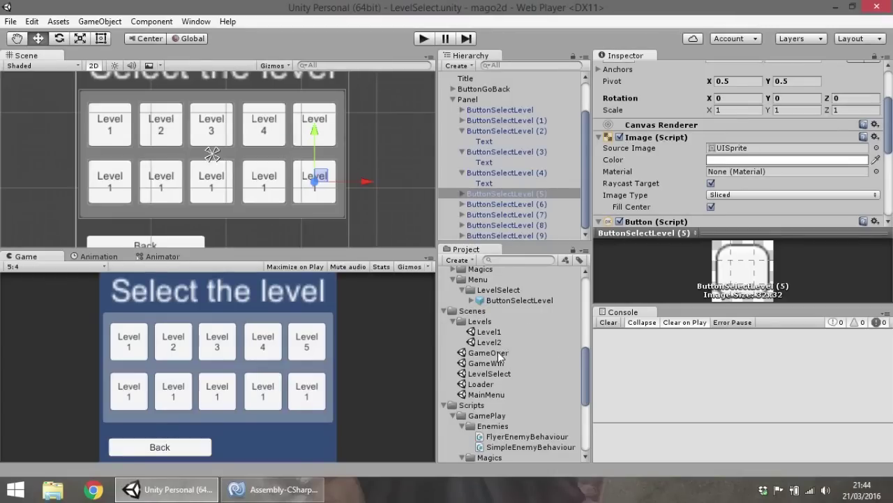
double_click(485, 384)
click(416, 39)
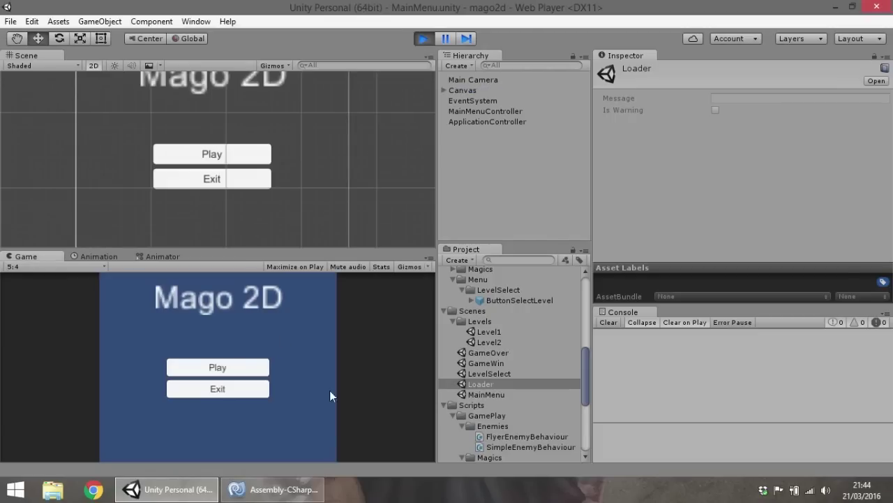
Choose Level 4 from level select and open the 'level4' not-in-build-settings error.
click(230, 367)
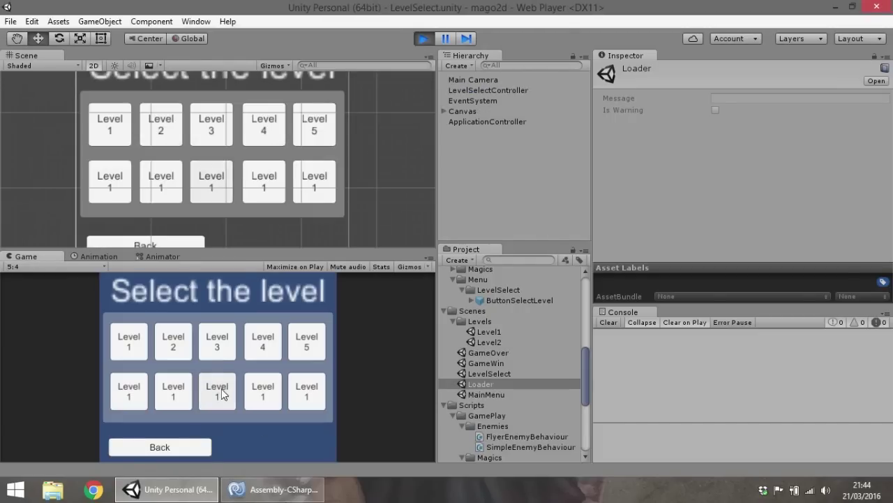
click(254, 347)
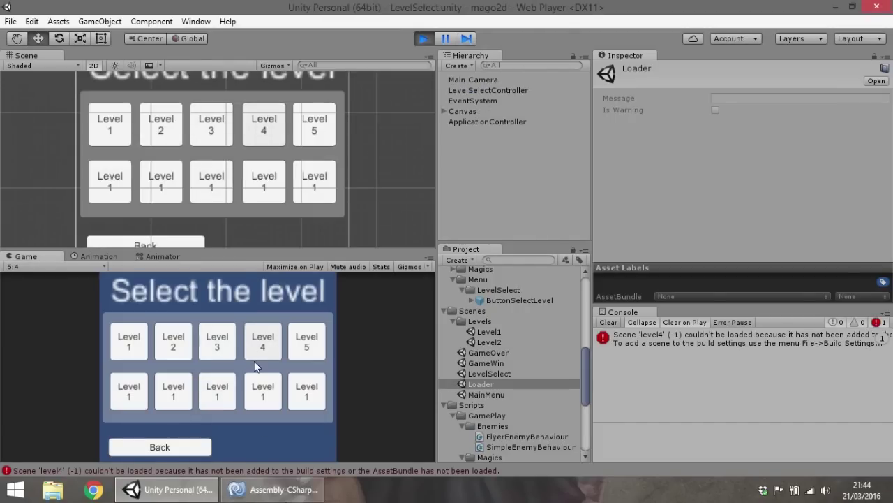
click(760, 337)
double_click(760, 337)
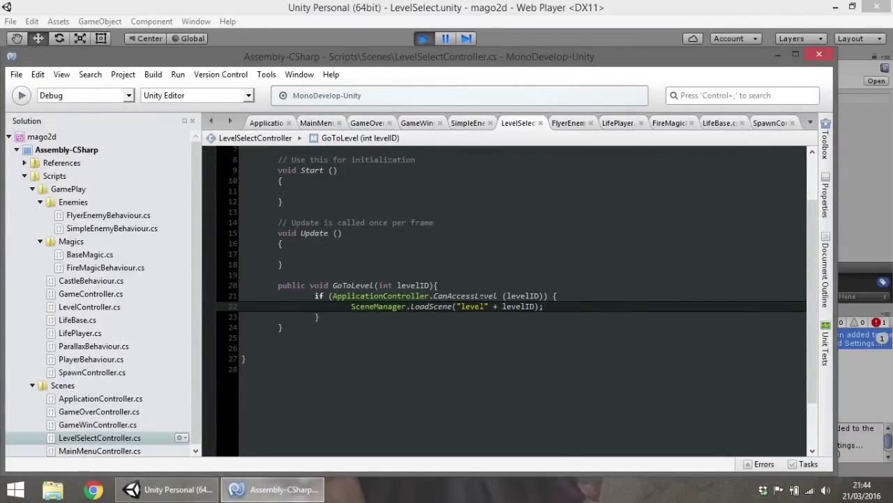
In ApplicationController.cs, make CanAccessLevel return maxLevelCompleted >= levelID-1 and save.
mouse_move(463, 294)
click(266, 123)
click(416, 332)
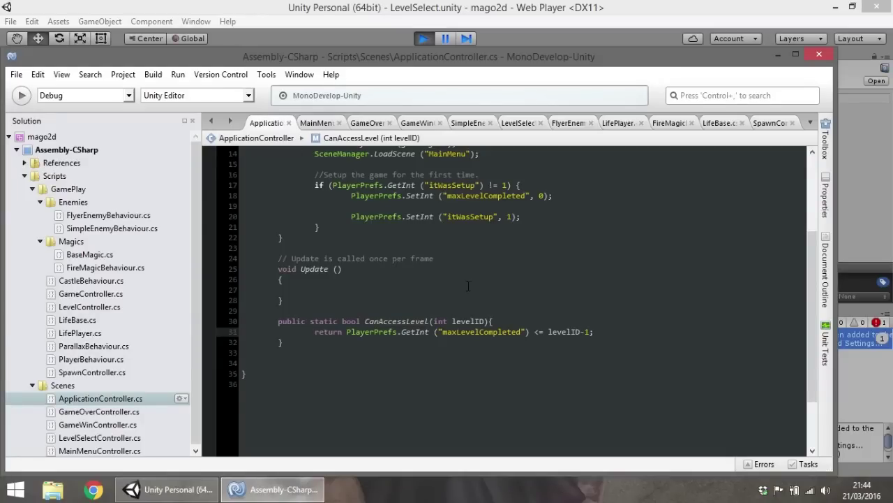
double_click(515, 332)
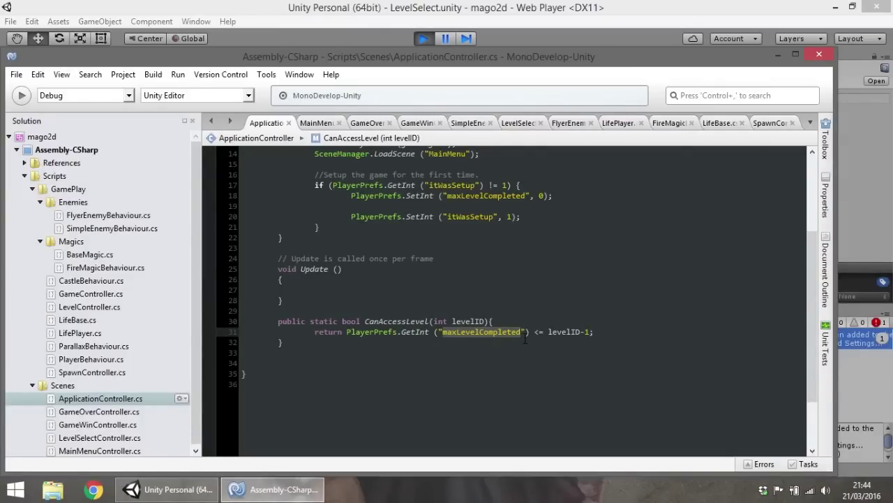
click(535, 334)
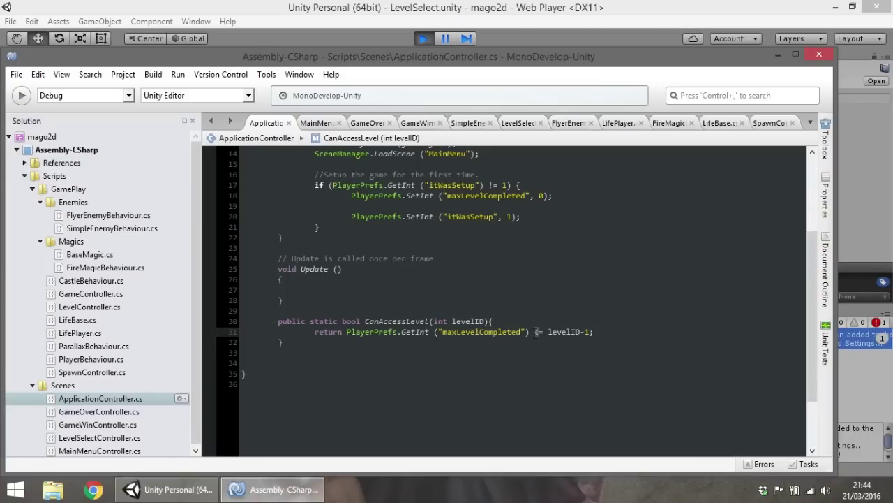
text(<)
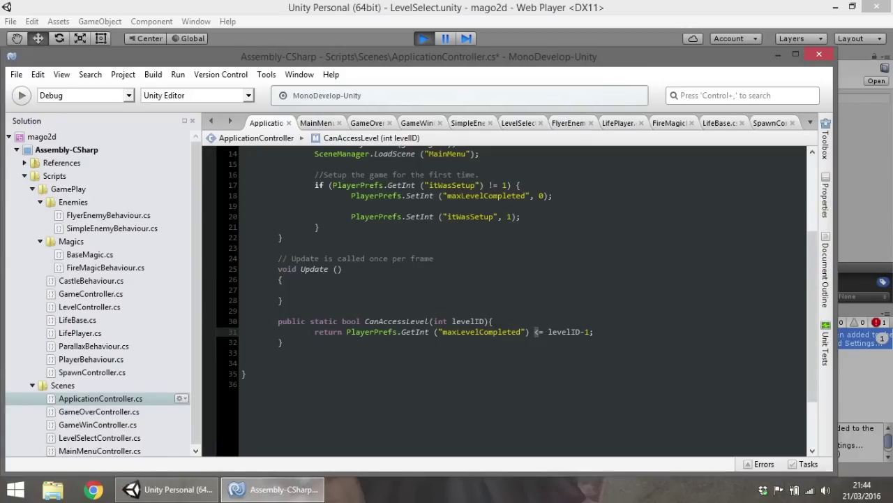
click(539, 292)
key(ctrl+s)
click(198, 486)
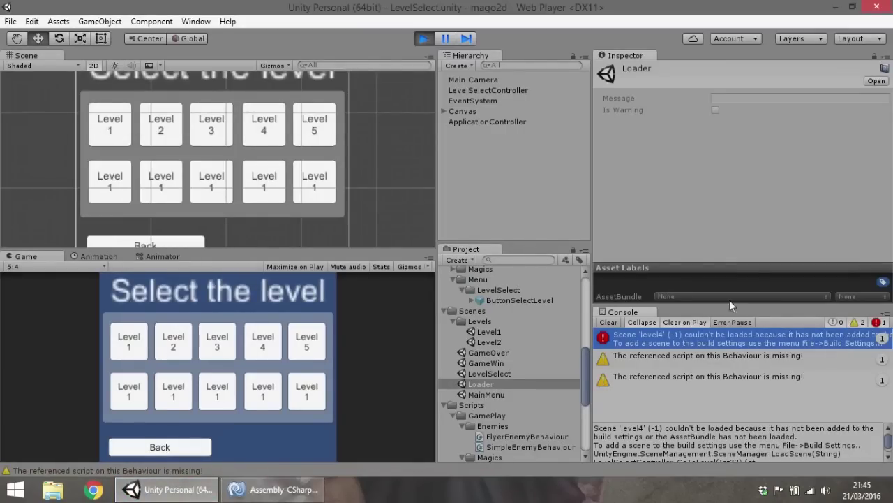
Clear the Console, restart the game, and load Level 1 from level select.
click(609, 322)
click(423, 39)
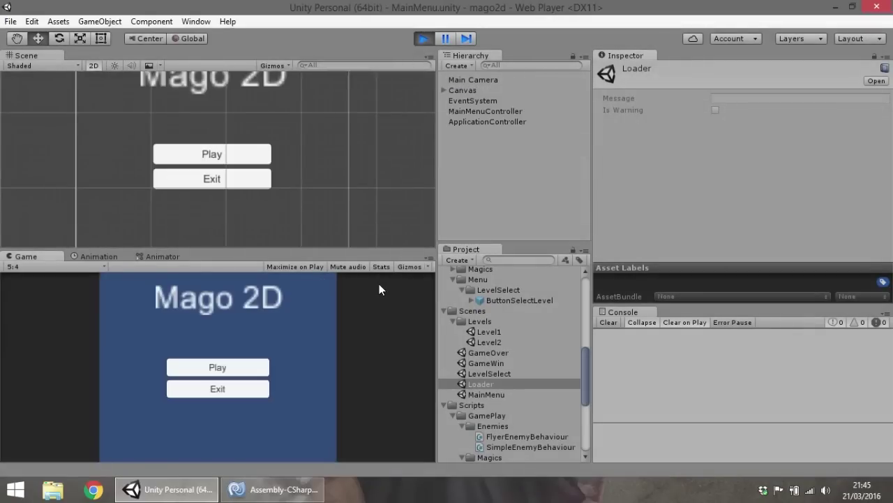
click(223, 365)
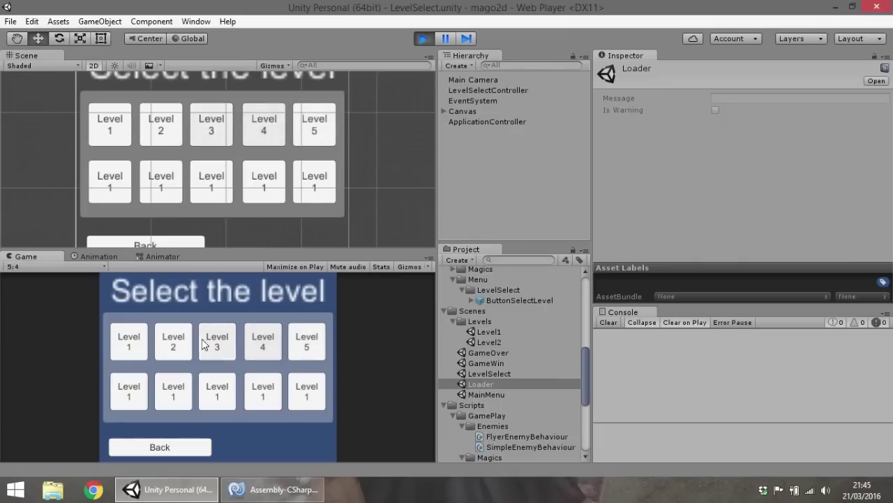
click(127, 337)
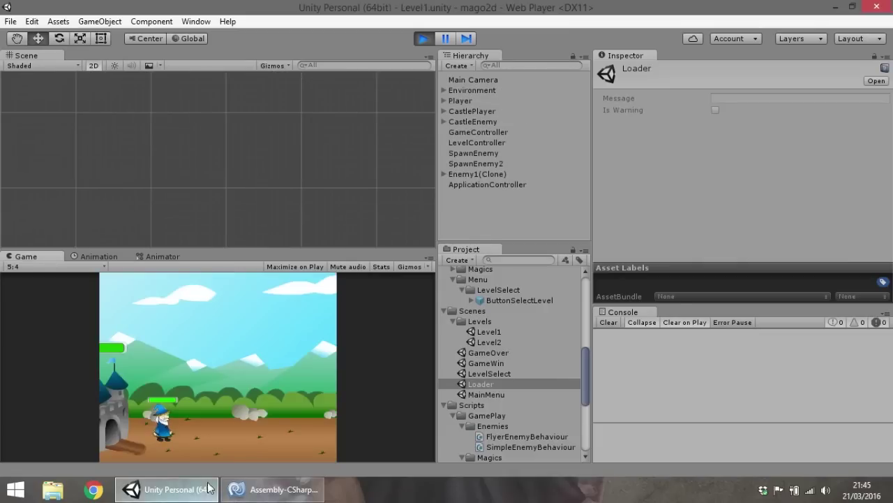
Walk the wizard right and left in Level 1, then stop the test.
key(Right)
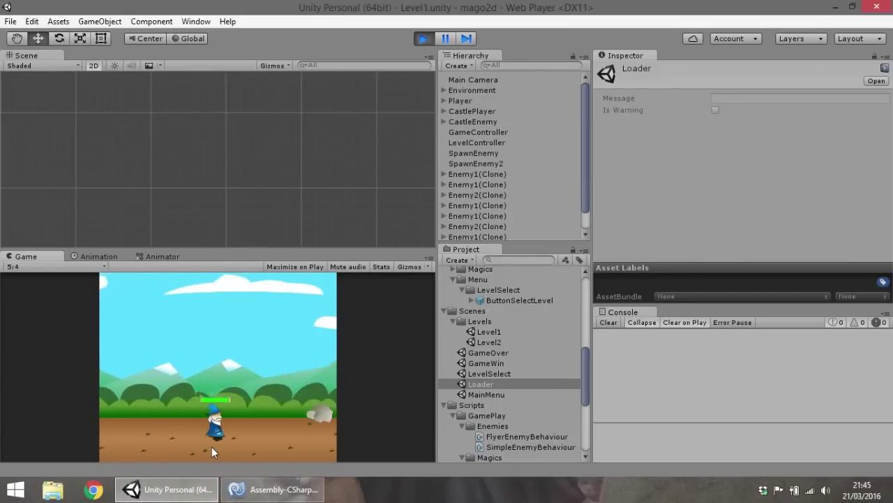
key(Right)
key(Left)
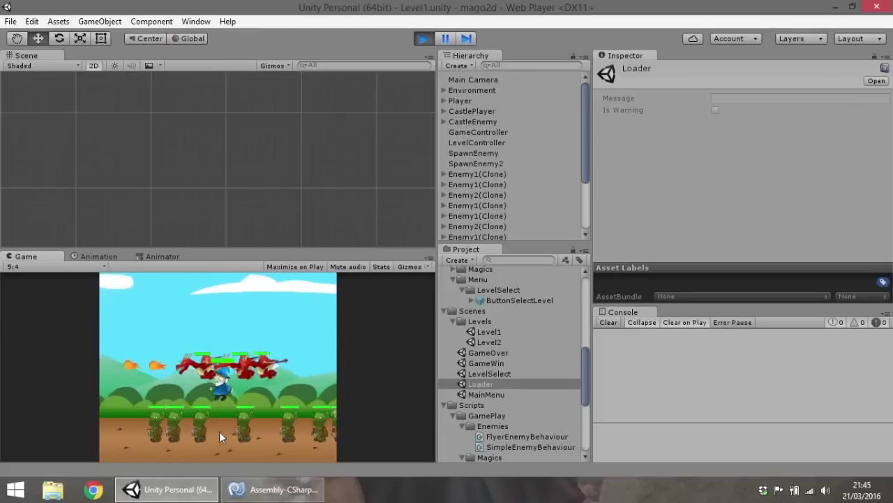
key(Left)
key(Right)
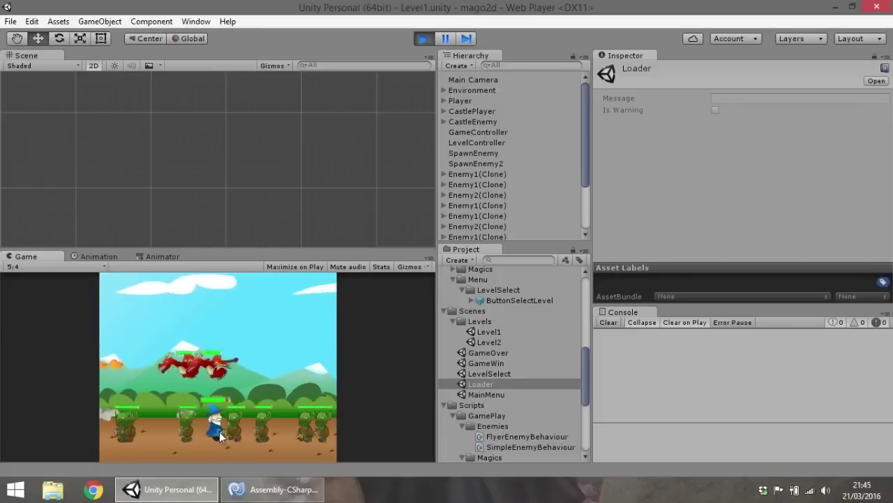
click(425, 40)
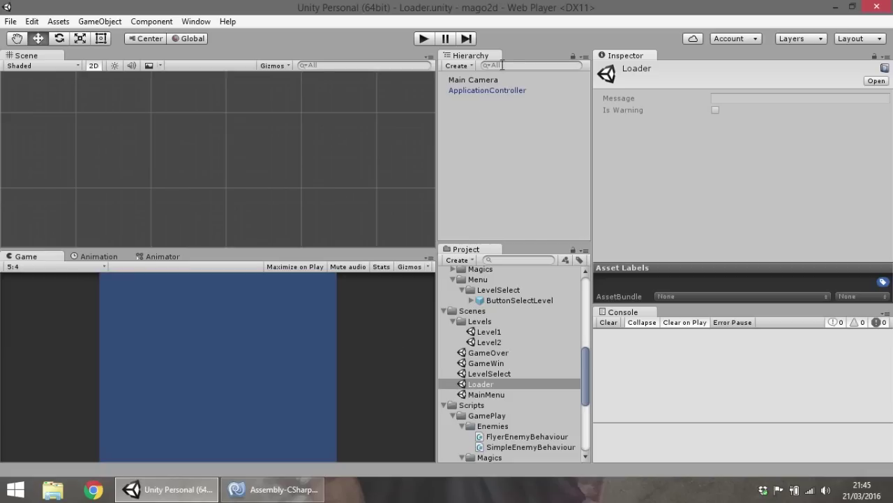
In a maximized MonoDevelop, add a 'public static int currentLevel;' field and save.
click(259, 492)
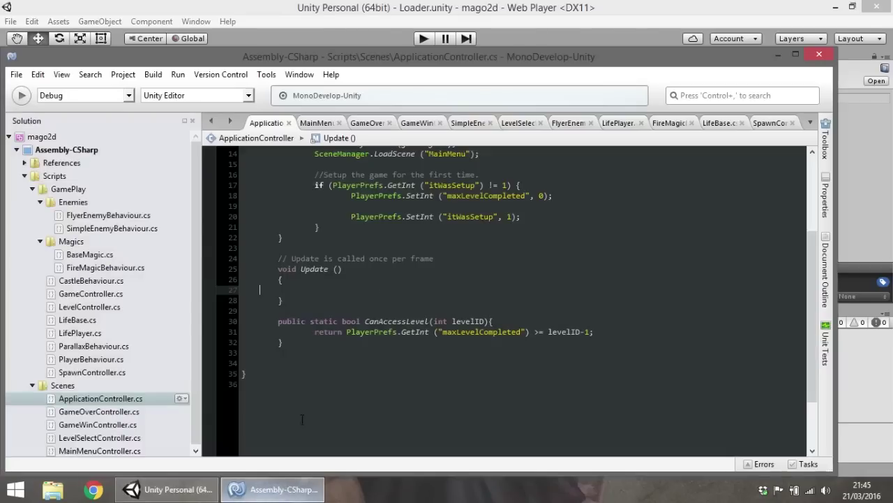
double_click(444, 57)
click(446, 215)
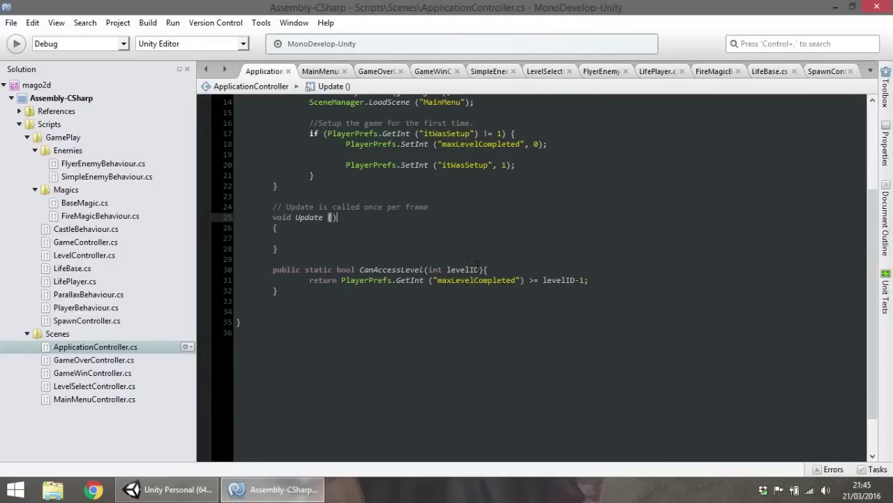
scroll(477, 265, up, 5)
click(427, 183)
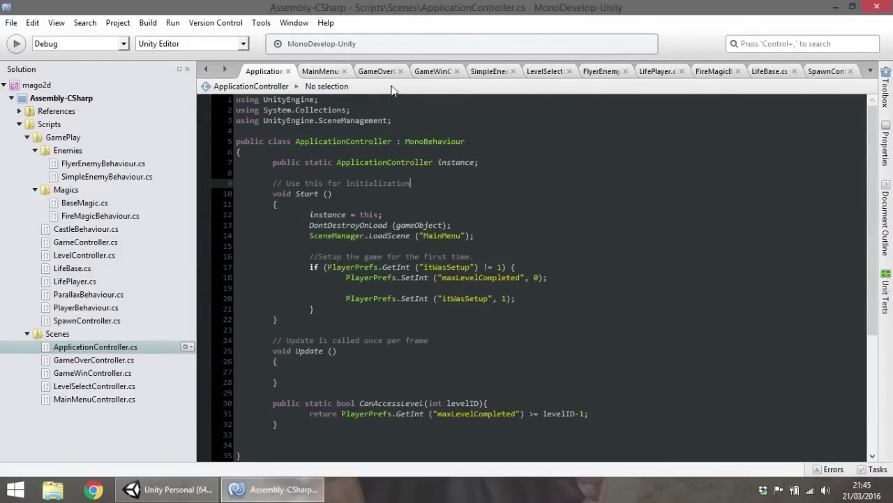
scroll(433, 187, down, 5)
scroll(427, 191, up, 5)
click(506, 164)
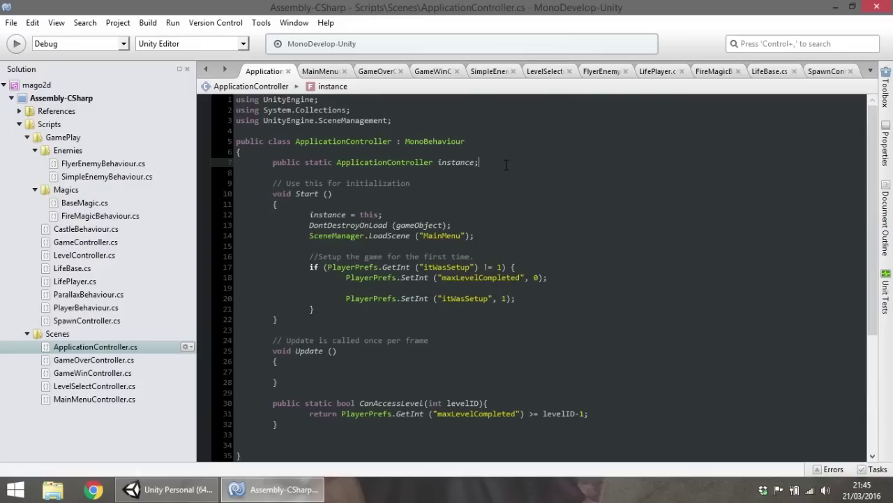
key(Return)
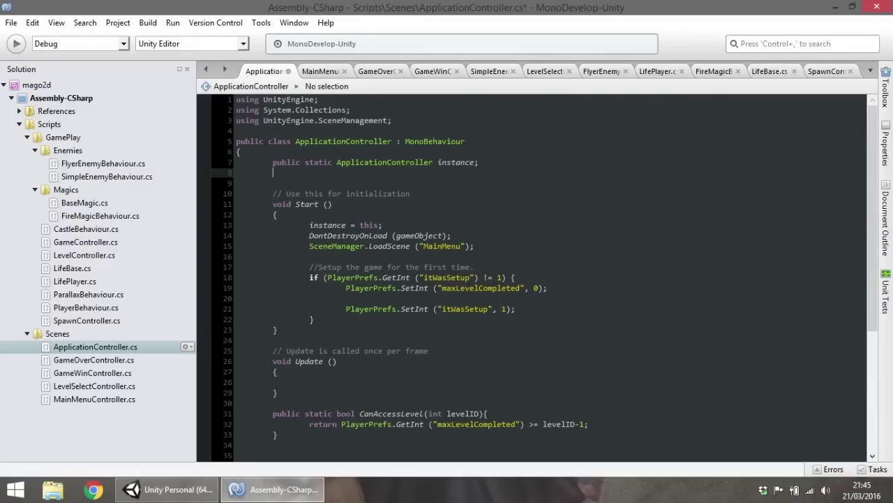
text(public sta)
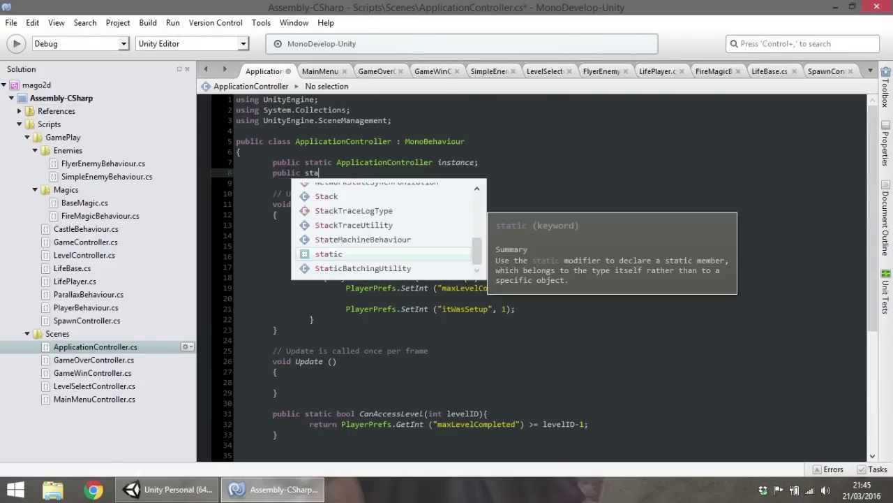
text(tic currentLevel;)
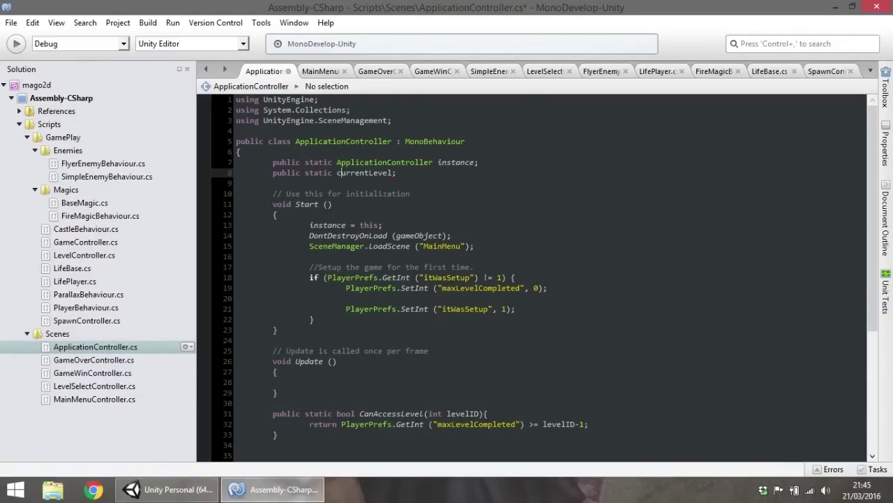
text(int)
click(531, 174)
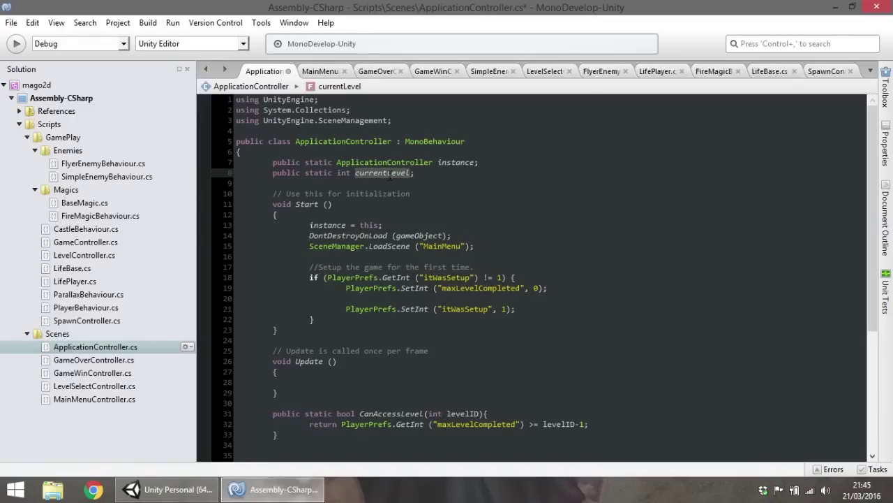
key(ctrl+s)
Add a blank line after CanAccessLevel, save, and move to the first-run setup in Start.
key(Up)
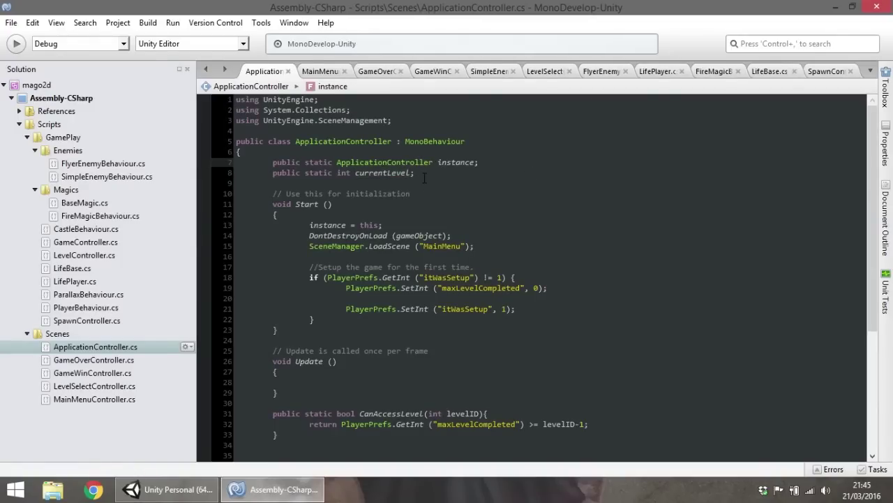
scroll(424, 177, down, 6)
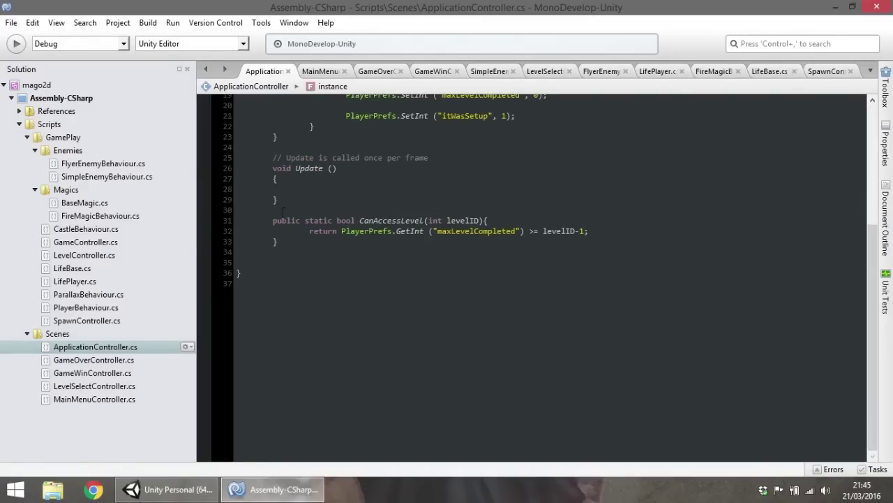
scroll(440, 260, up, 3)
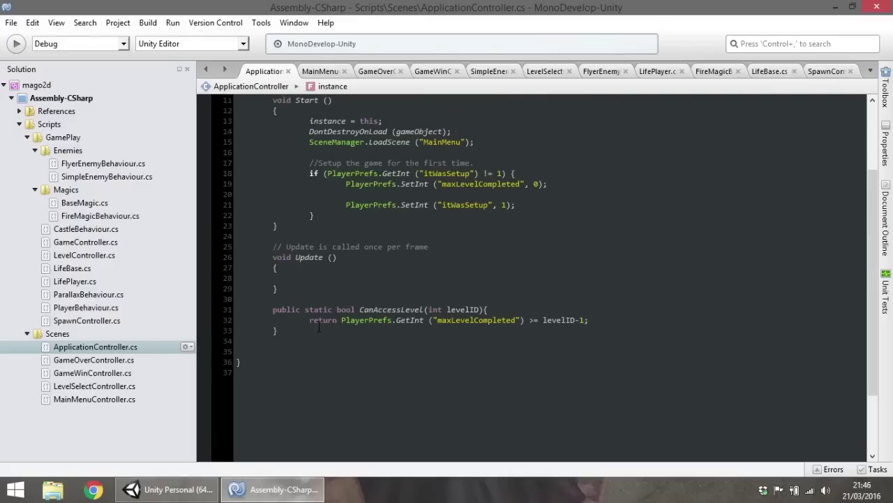
click(279, 331)
key(Return)
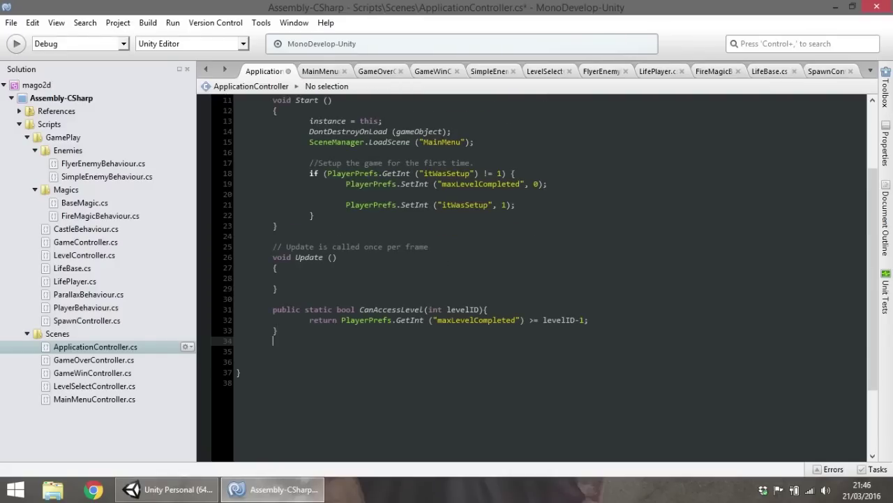
key(ctrl+s)
scroll(412, 301, up, 4)
click(412, 299)
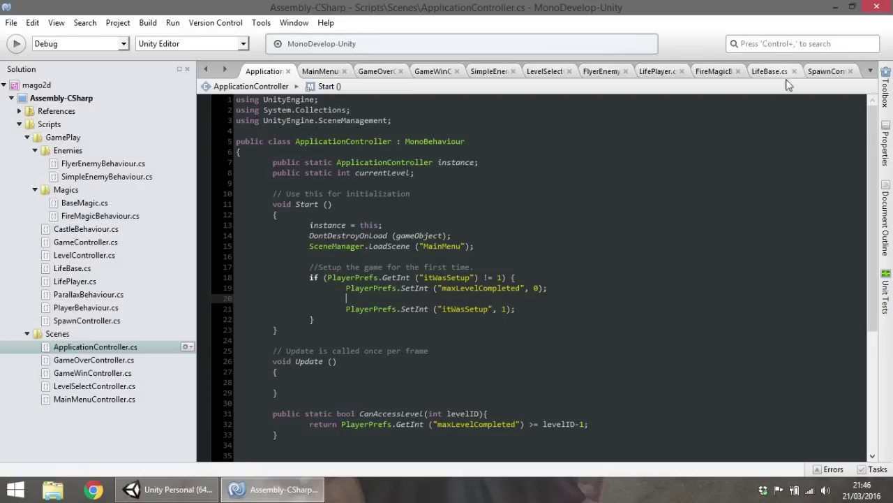
Add 'ApplicationController.currentLevel = levelID;' below the LoadScene call in GoToLevel.
click(546, 72)
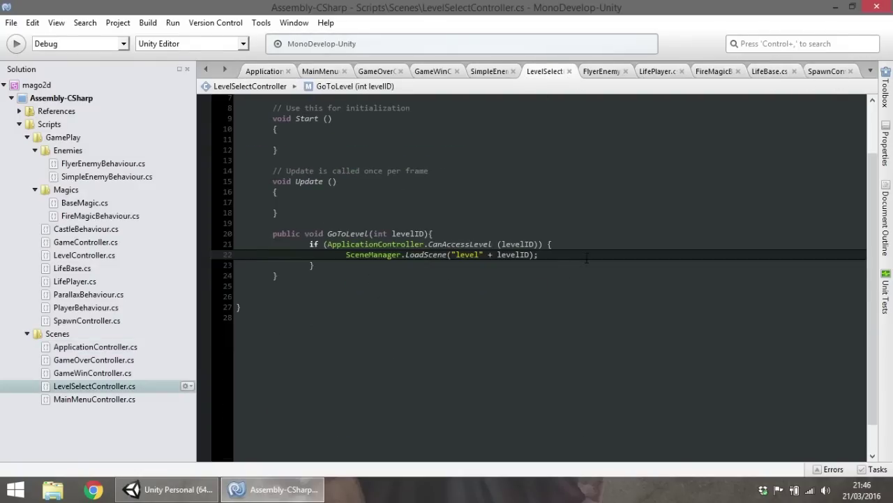
click(580, 244)
click(547, 257)
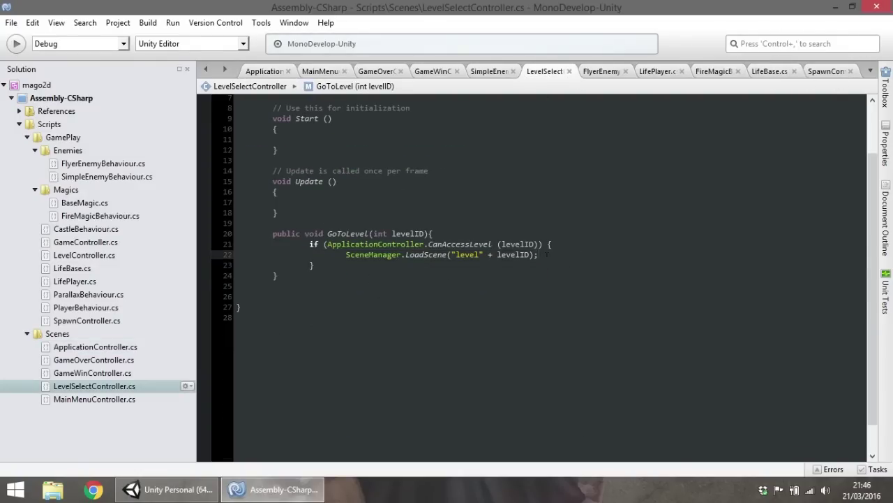
key(Return)
text(App)
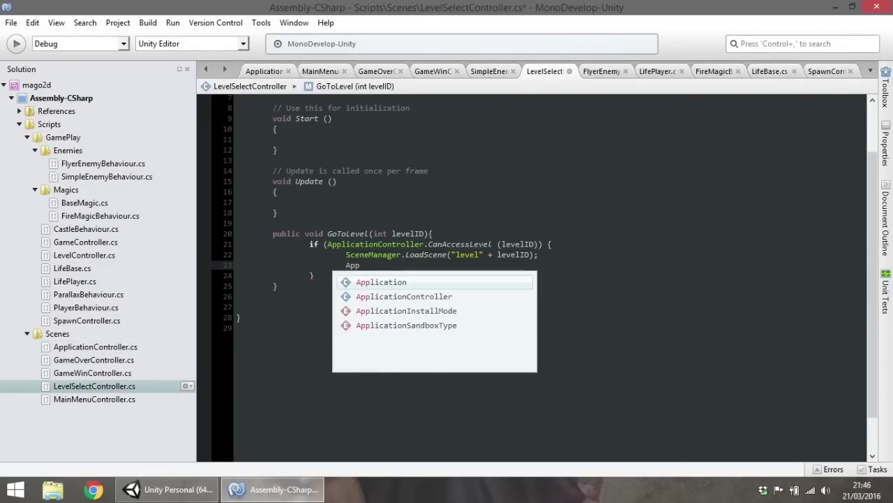
key(Down)
key(Return)
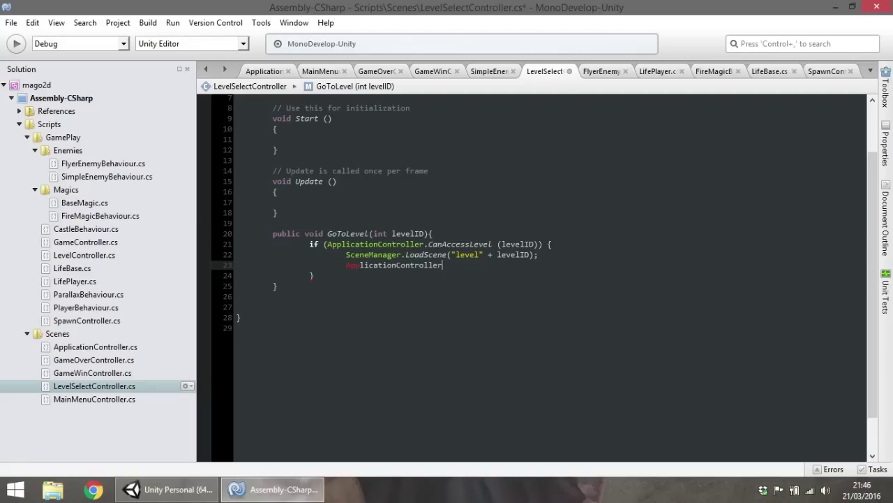
text(.c)
key(Return)
text(= leve)
key(Return)
text(;)
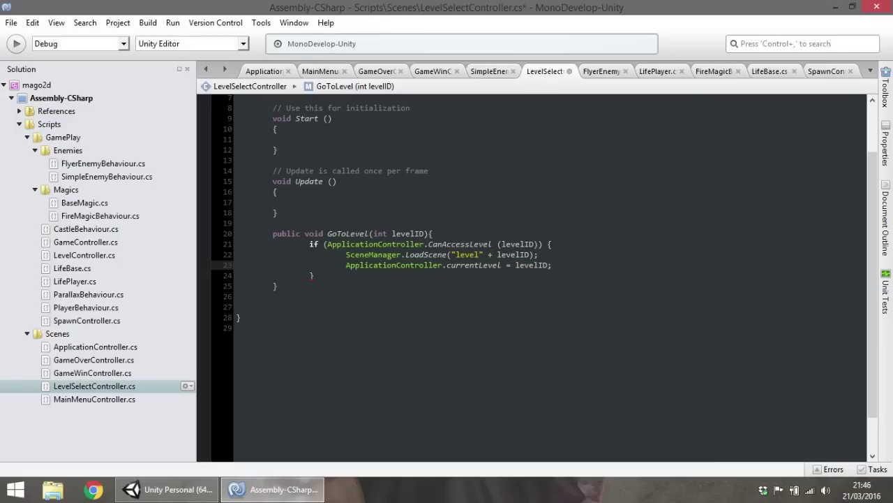
Save LevelSelectController.cs.
click(524, 230)
key(ctrl+s)
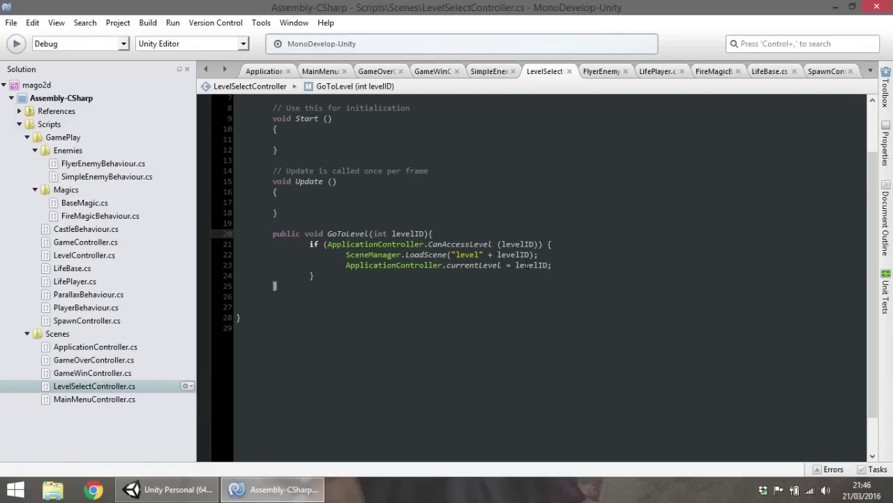
mouse_move(535, 270)
scroll(475, 242, up, 2)
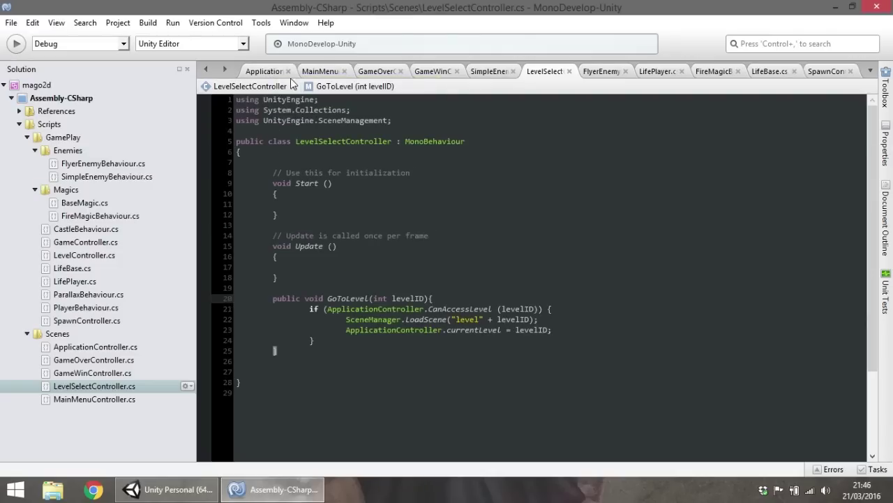
Add an empty public static void AddMaxLevelCompleted(int levelID) method after CanAccessLevel in ApplicationController.
click(373, 73)
click(290, 70)
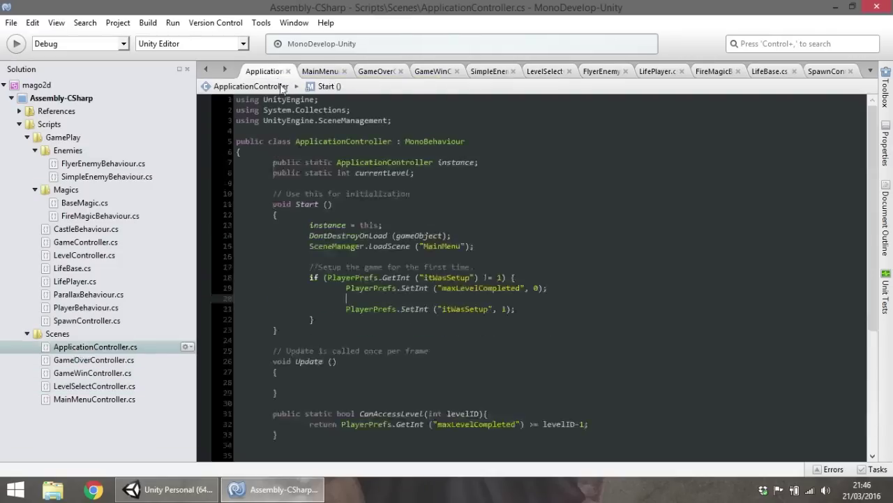
scroll(315, 279, down, 5)
click(300, 242)
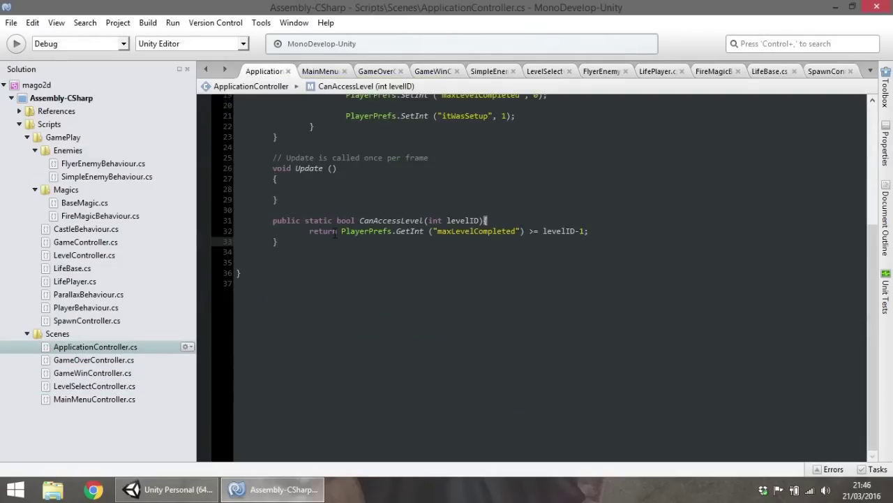
key(Return)
key(Return)
text(public)
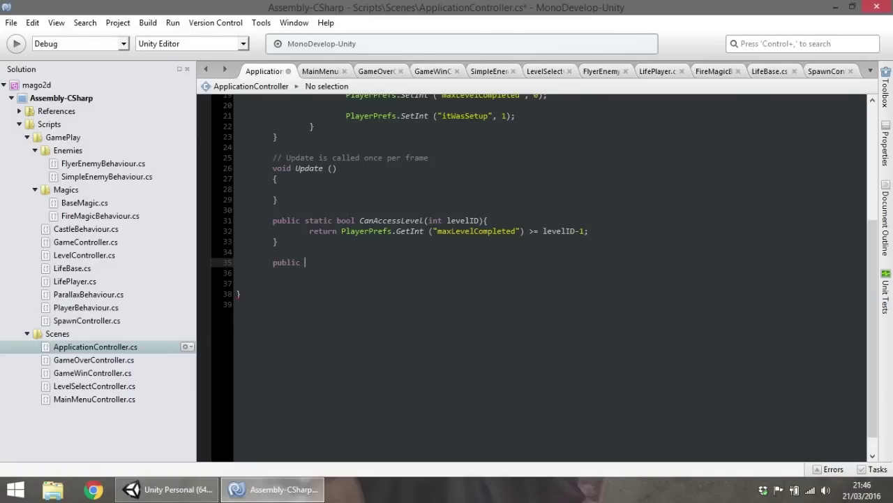
text( stati)
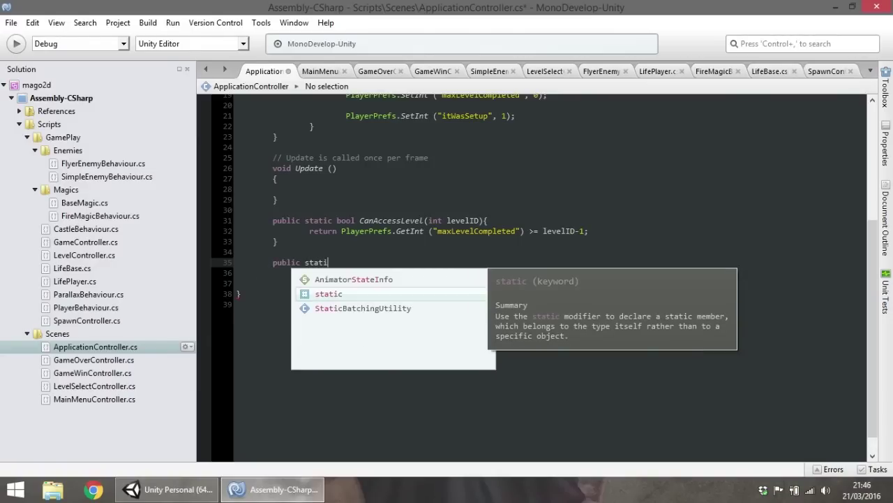
key(Return)
text(void)
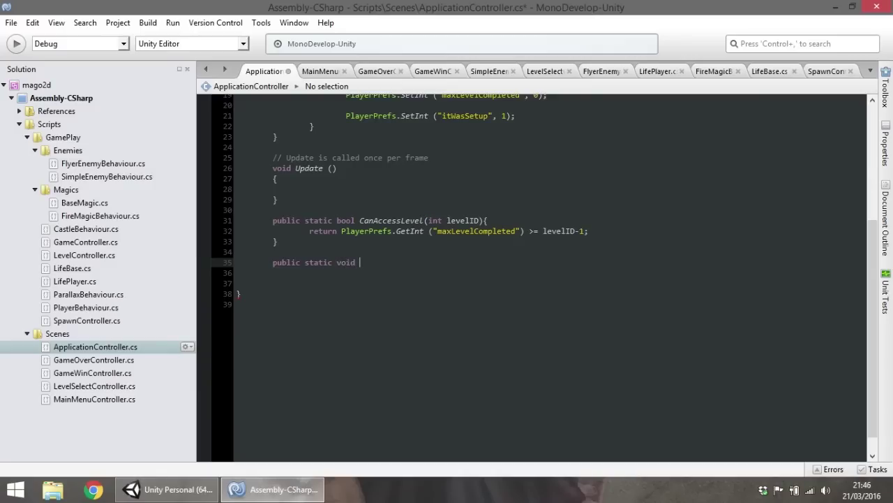
text( AddMaxLevelCompleted()
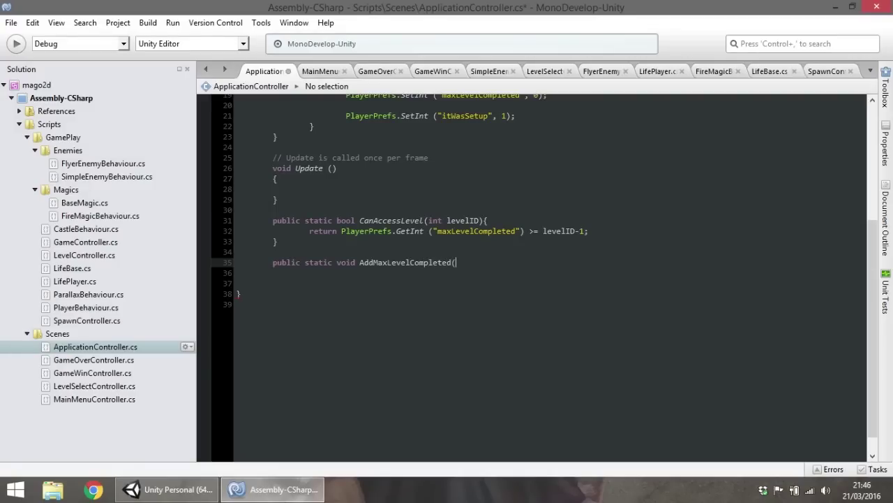
text(int levelID){)
key(Return)
text(})
key(Return)
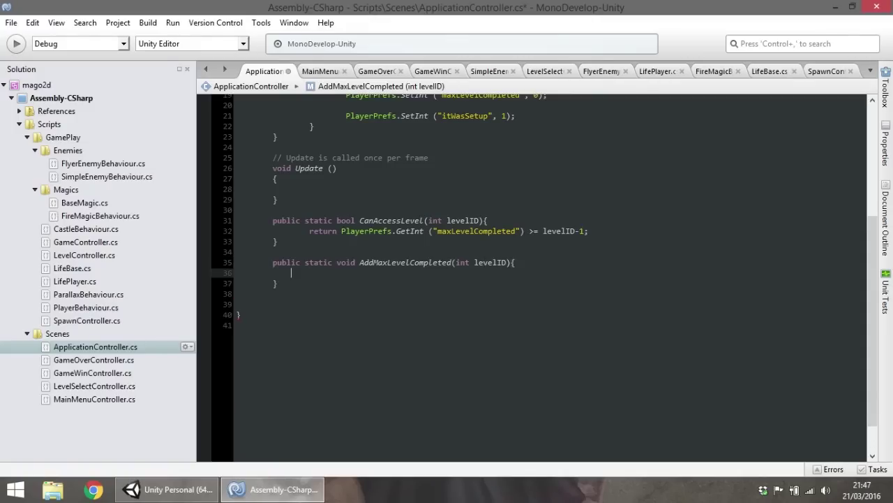
Write an if condition comparing levelID with the stored PlayerPrefs maxLevelCompleted value.
text(if()
double_click(492, 263)
key(ctrl+c)
click(356, 273)
key(ctrl+v)
drag(524, 231, 342, 233)
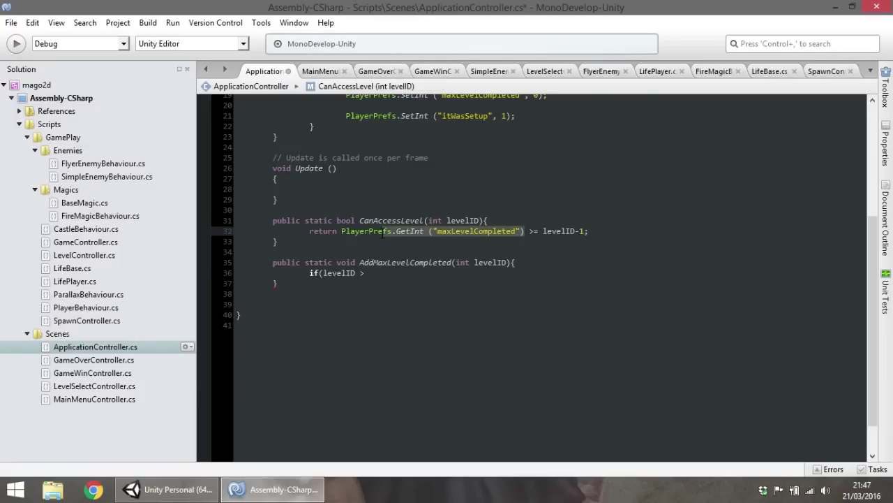
key(ctrl+c)
click(365, 273)
key(ctrl+v)
text() {)
key(Return)
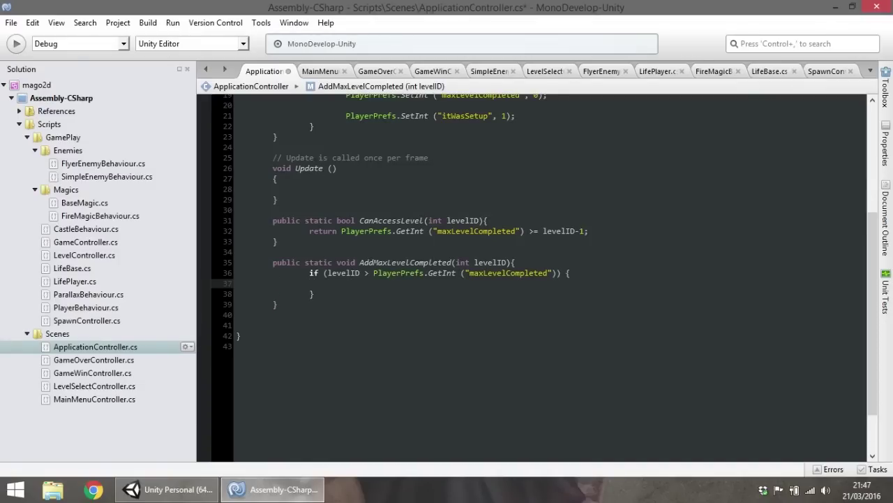
Inside the if, save levelID with PlayerPrefs.SetInt for maxLevelCompleted, then save the script.
key(ctrl+v)
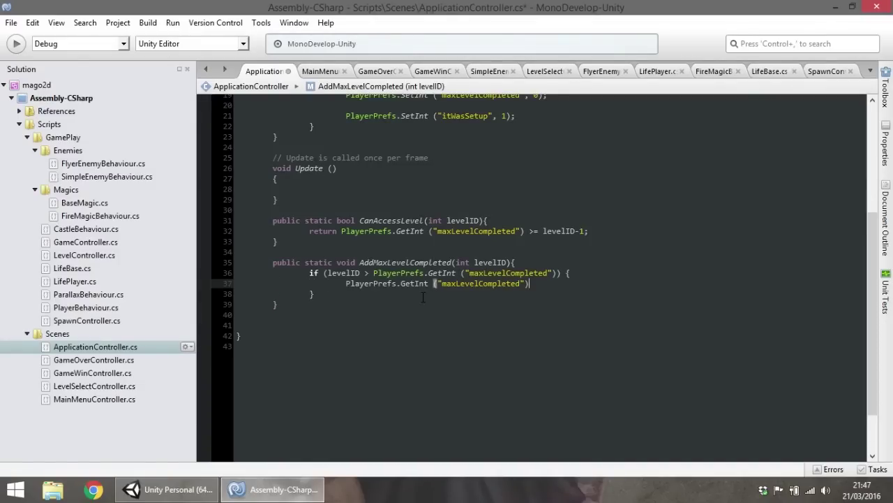
drag(401, 283, 416, 283)
text(Set)
text(, )
text(leve)
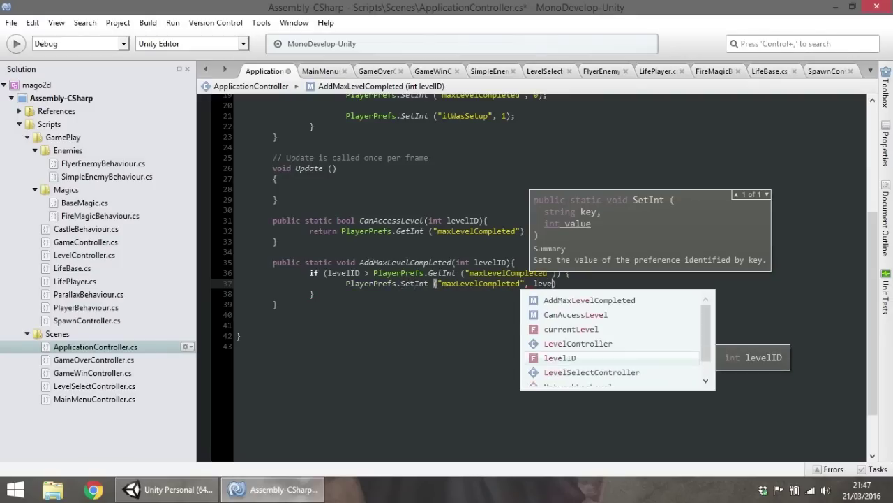
key(Return)
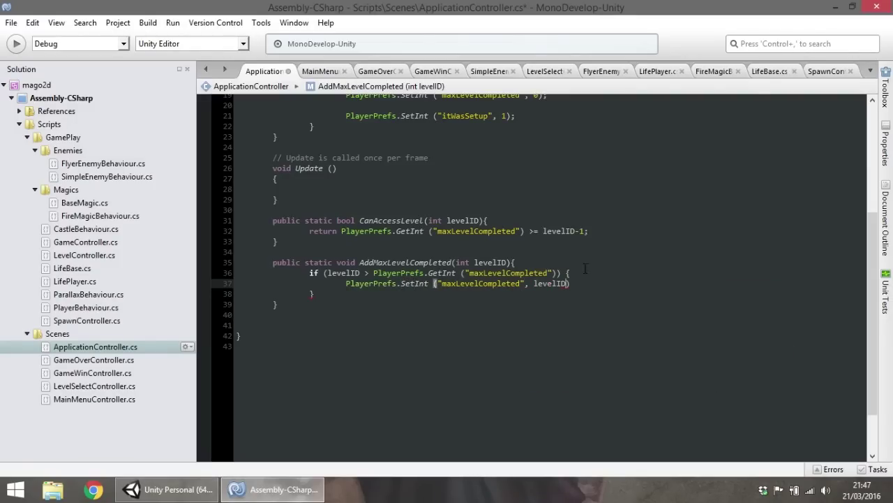
click(603, 283)
text(;)
key(ctrl+s)
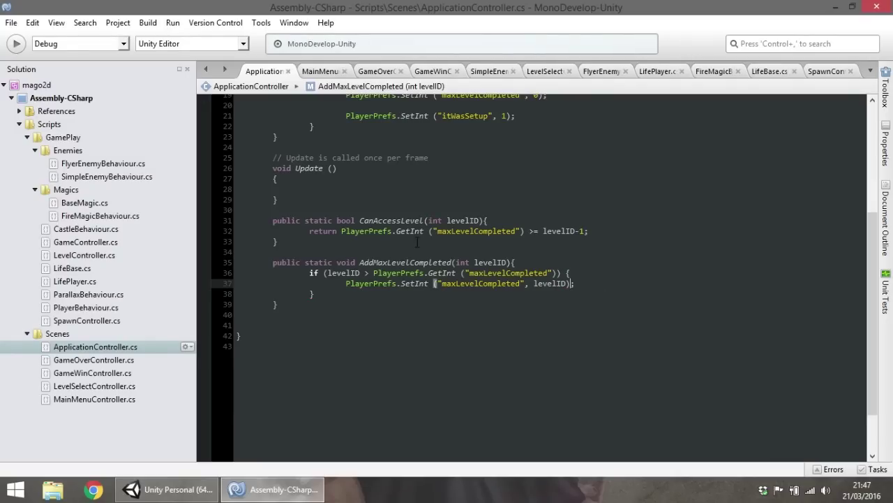
click(357, 262)
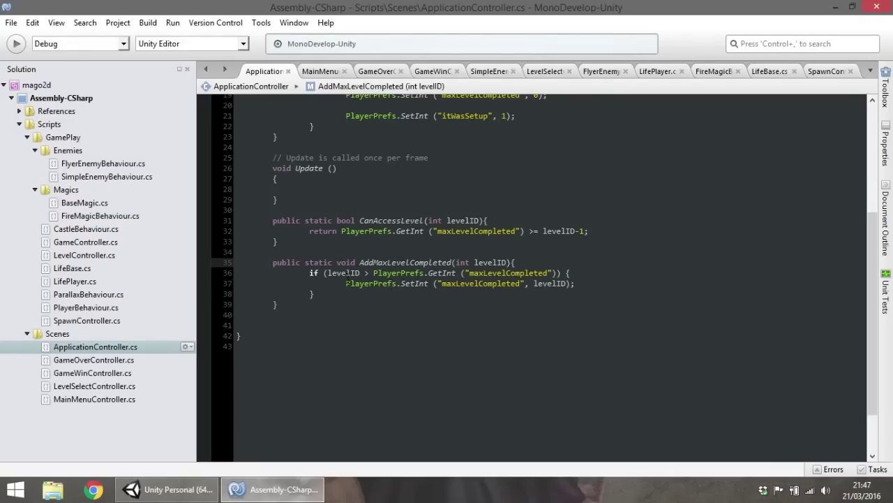
double_click(342, 272)
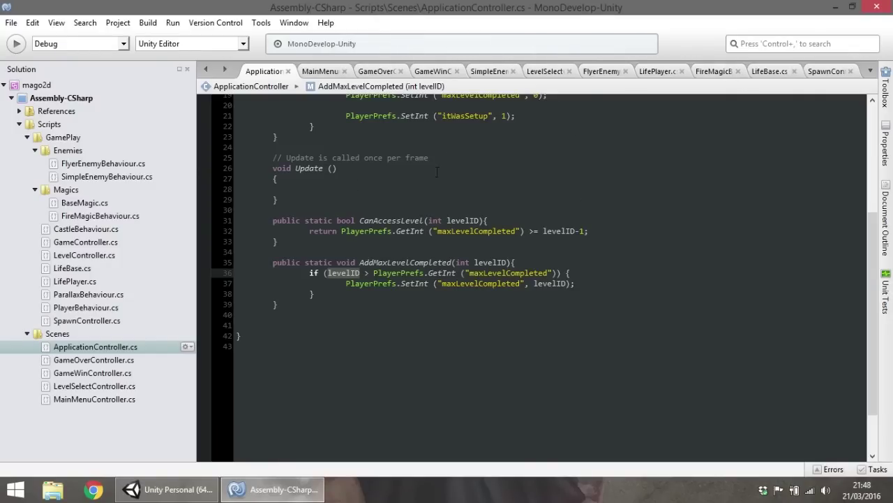
Open the GameWin scene and load the GameWinController object's script in MonoDevelop.
click(167, 489)
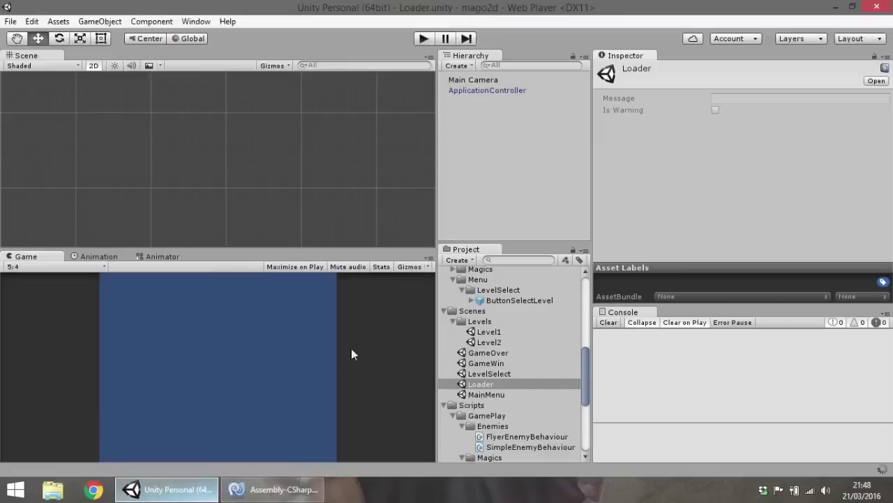
double_click(492, 363)
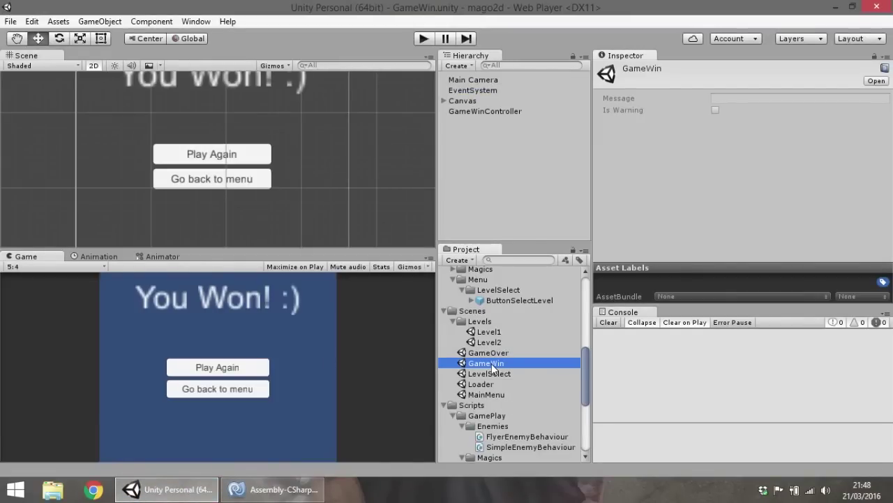
click(483, 114)
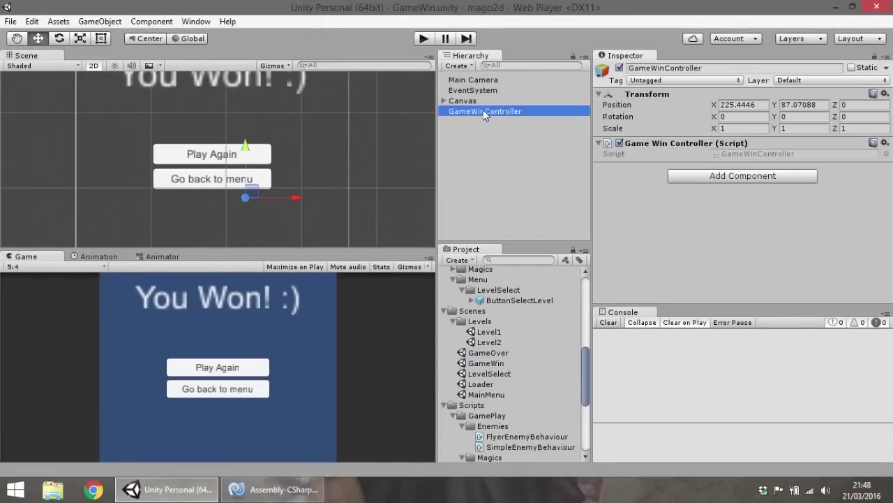
double_click(483, 109)
double_click(742, 151)
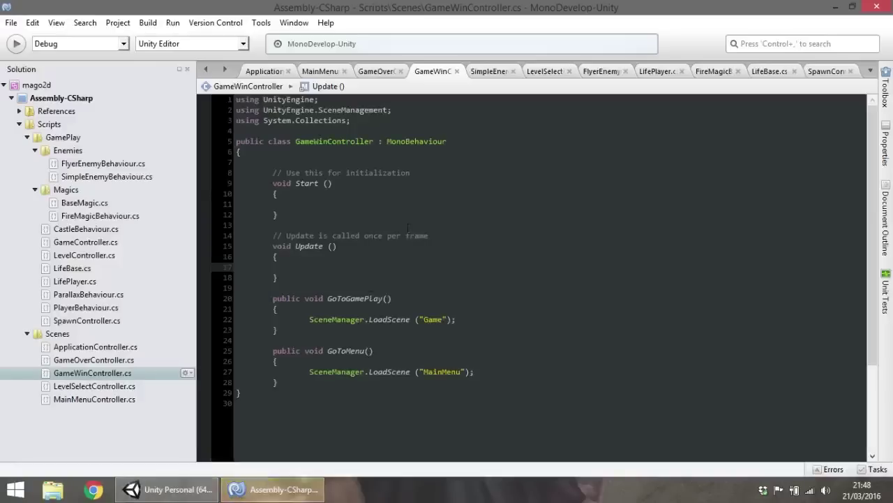
On a new line in Start, type 'ApplicationController.AddMaxLevelCompleted(' using autocomplete.
click(380, 193)
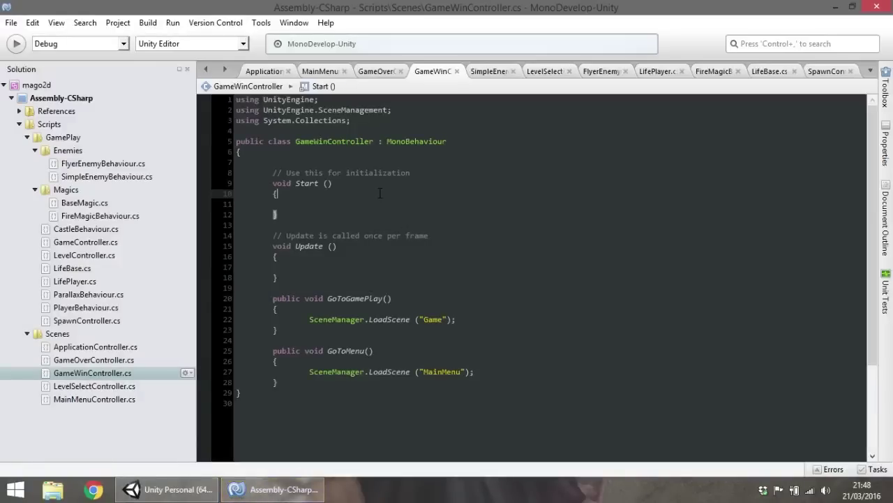
key(Return)
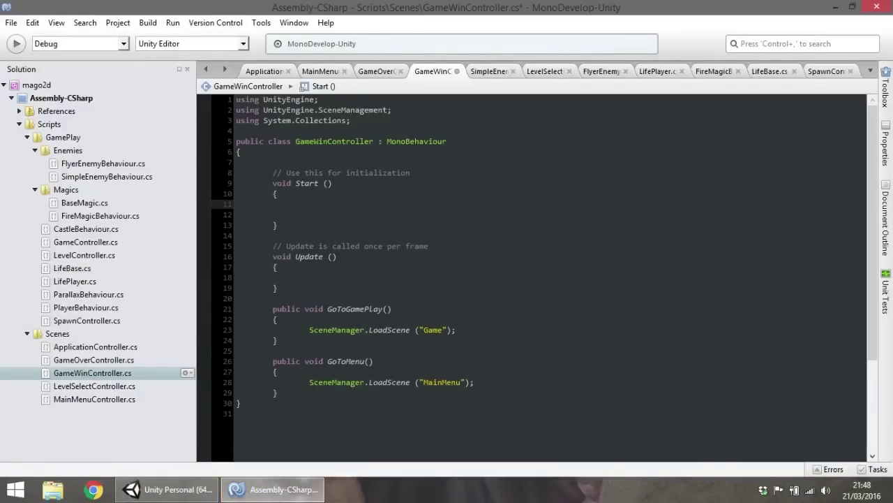
text(A)
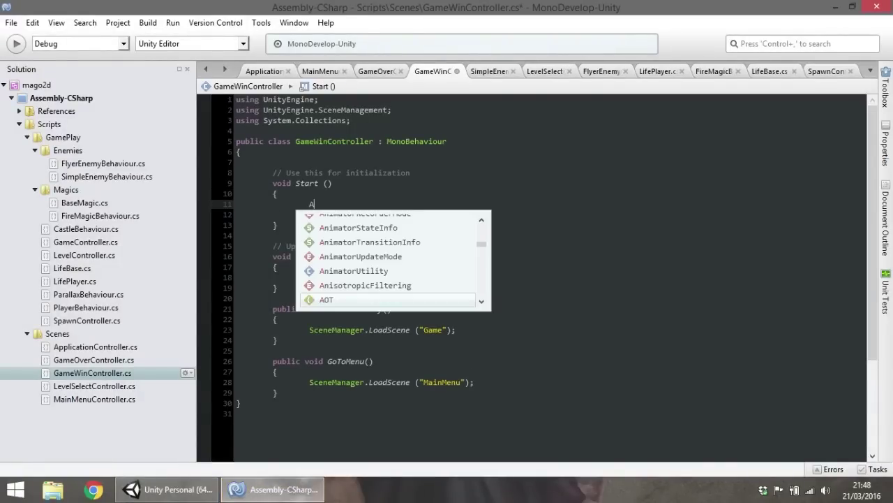
text(ppl)
key(Down)
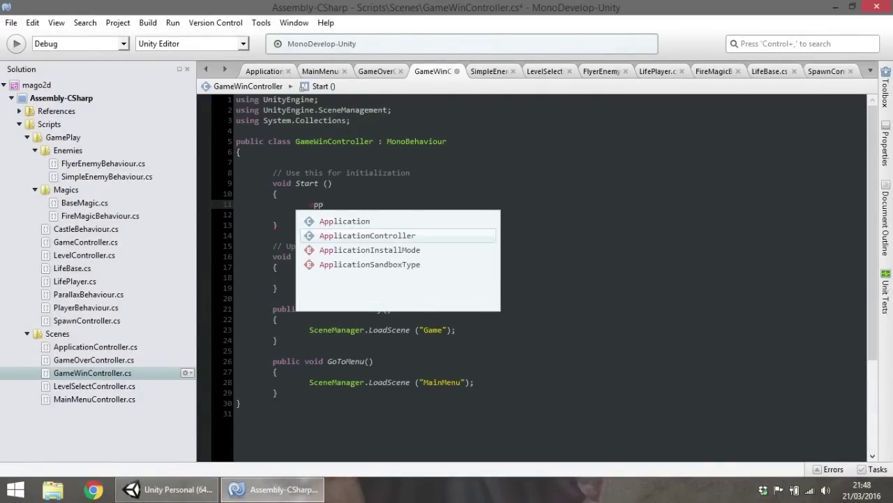
key(Return)
text(.sd)
key(BackSpace)
key(BackSpace)
text(Add)
key(Return)
text(()
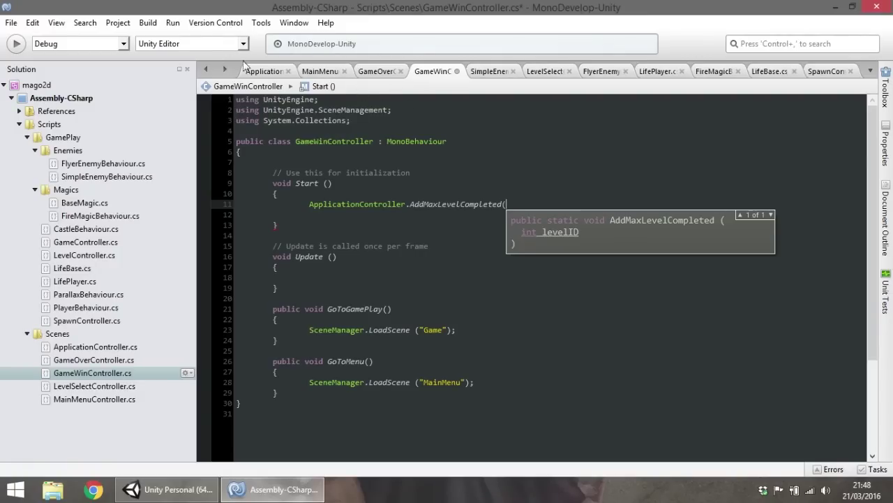
click(264, 71)
Delete the levelID parameter from AddMaxLevelCompleted, checking the currentLevel field declaration.
click(478, 283)
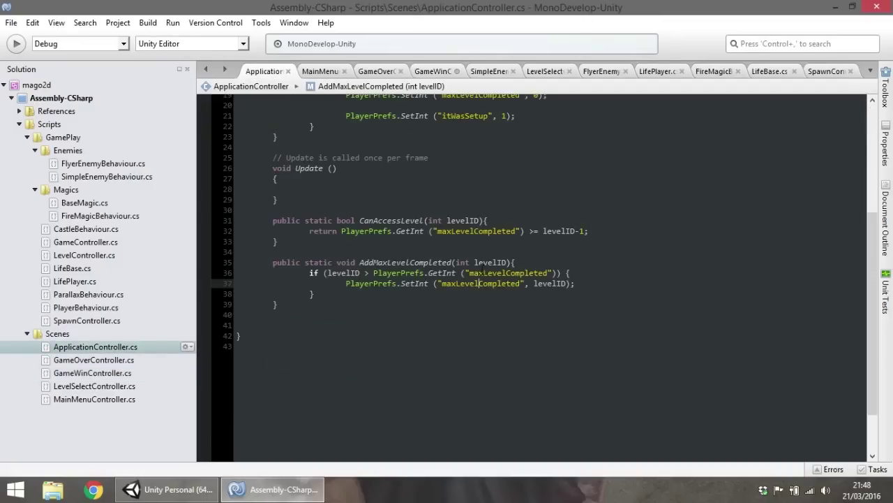
drag(454, 262, 507, 262)
text(i)
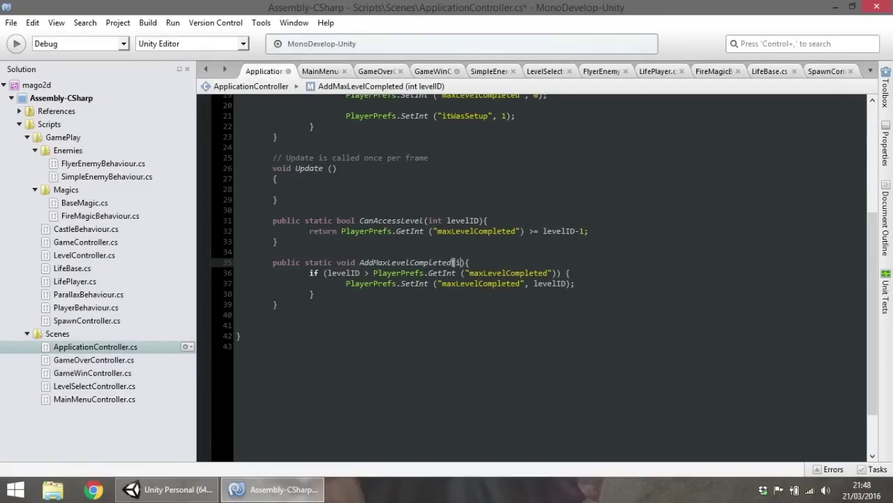
key(BackSpace)
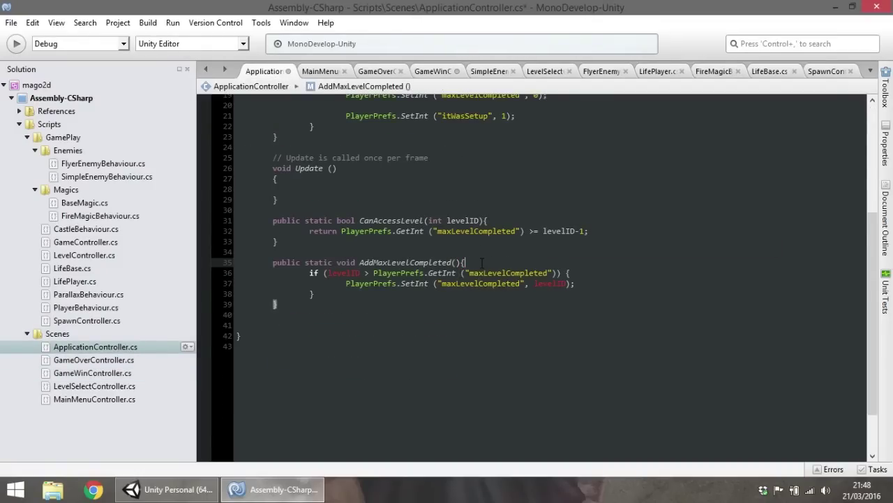
scroll(391, 268, up, 6)
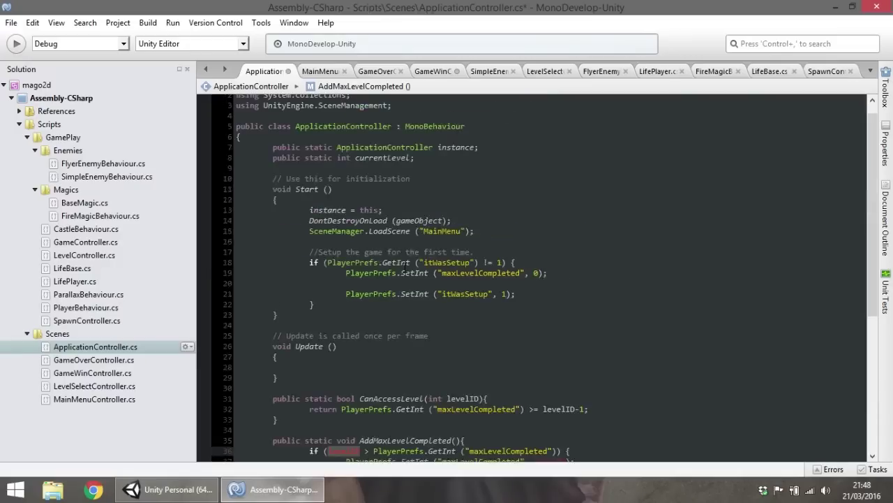
click(388, 174)
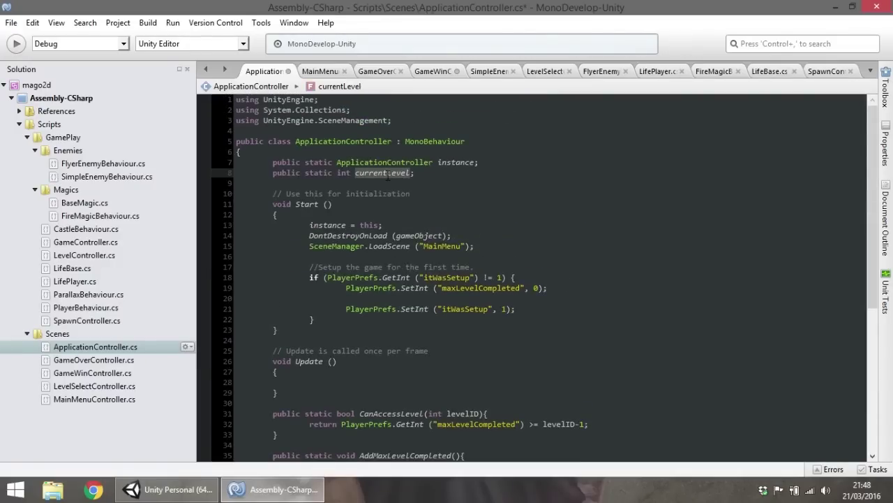
scroll(419, 372, down, 8)
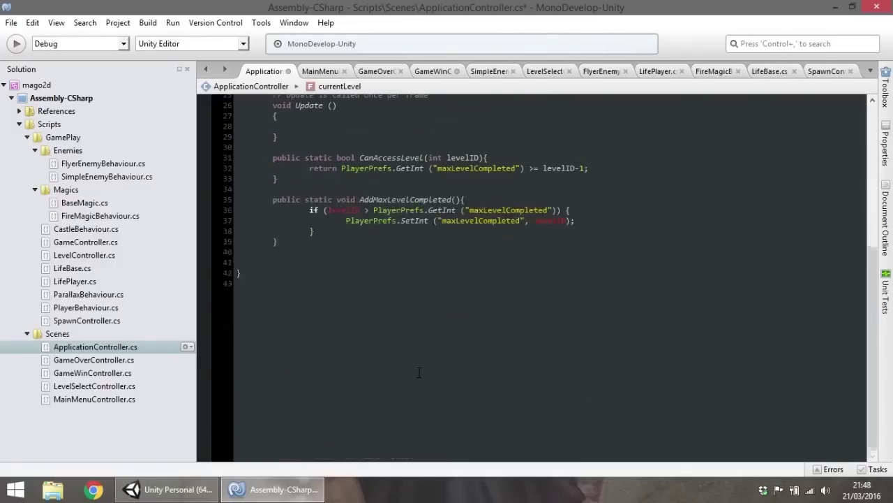
Change levelID to ApplicationController.currentLevel in the condition on line 36.
click(331, 211)
text(Applic)
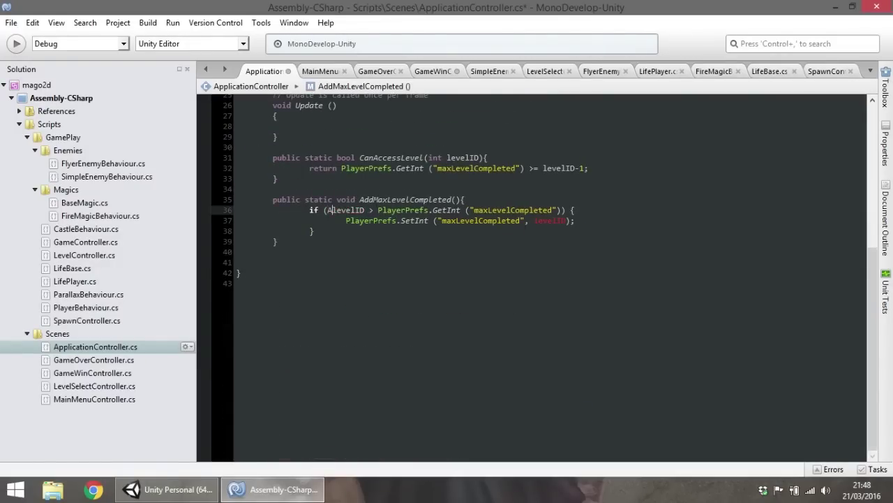
text(ationContro)
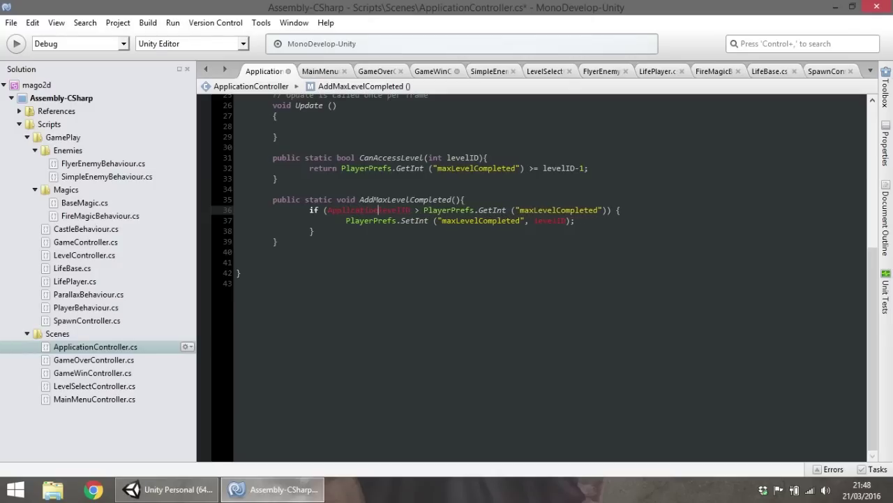
text(ller)
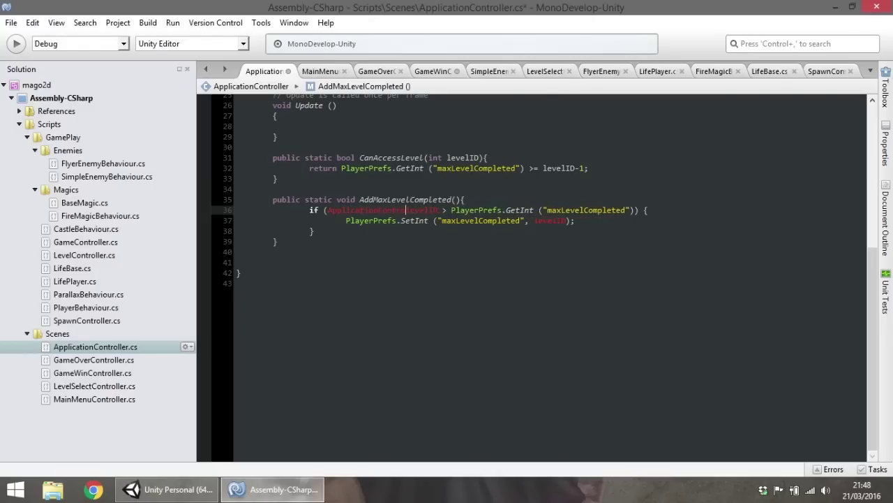
text(.)
key(Delete)
key(Delete)
key(Delete)
key(Delete)
key(Delete)
key(Delete)
key(Delete)
key(Down)
key(Down)
key(Return)
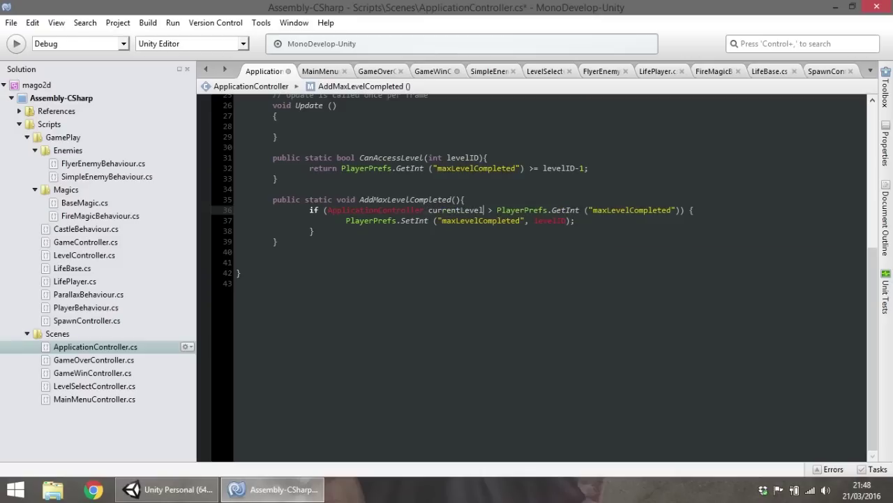
Paste ApplicationController.currentLevel over levelID on line 37 and save ApplicationController.cs.
click(492, 221)
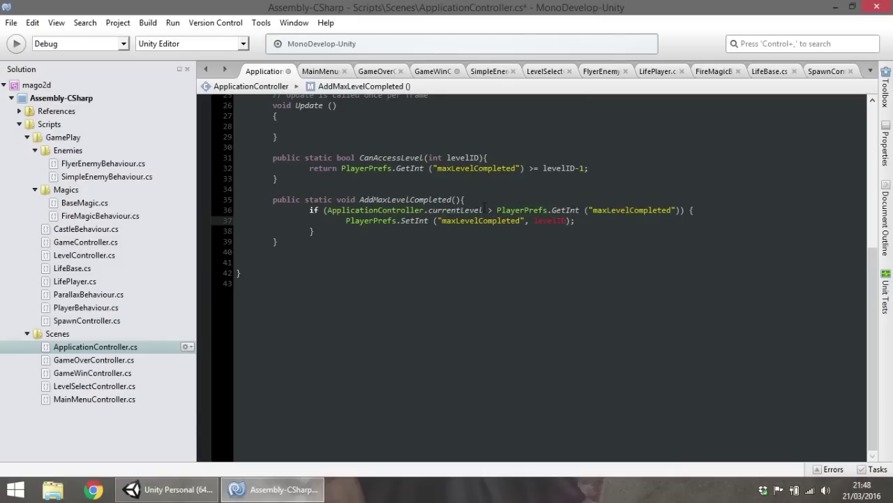
drag(484, 209, 327, 210)
key(ctrl+c)
click(551, 221)
key(ctrl+v)
key(Down)
key(ctrl+s)
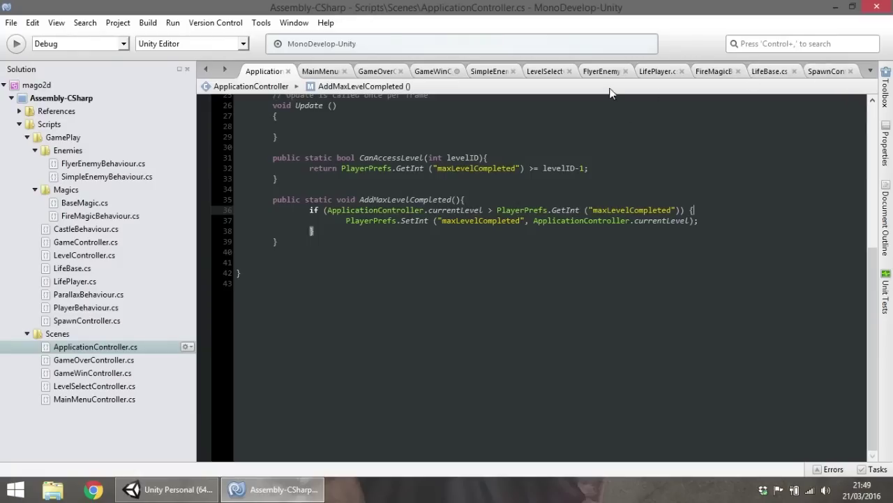
Finish the call as 'AddMaxLevelCompleted();' in GameWinController, save it, and return to Unity.
click(429, 73)
click(414, 290)
click(524, 201)
text();)
key(Up)
key(ctrl+s)
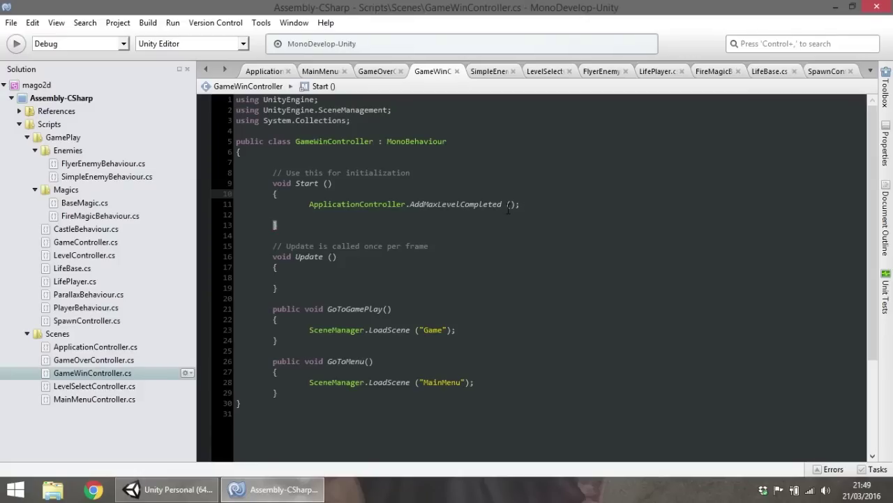
key(alt+Tab)
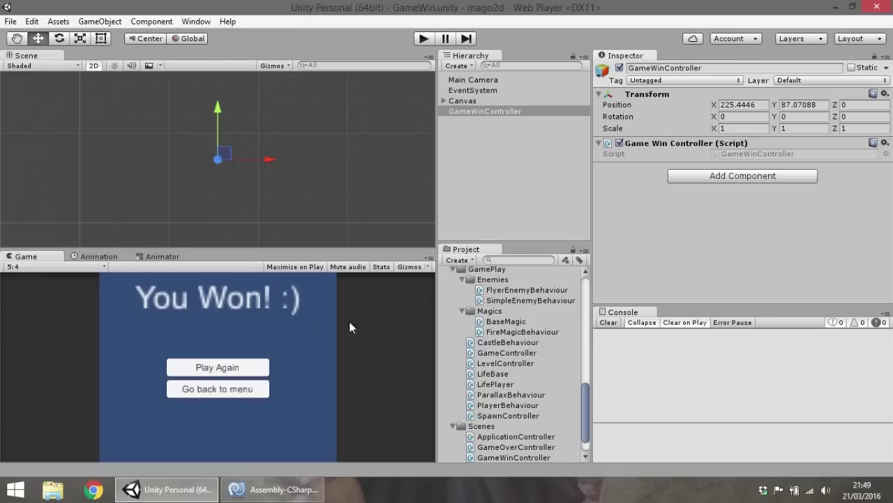
Open the Loader scene, run the game, and start Level 1 from level select.
scroll(509, 344, up, 5)
scroll(514, 353, up, 1)
scroll(518, 387, up, 1)
scroll(516, 419, down, 2)
double_click(479, 402)
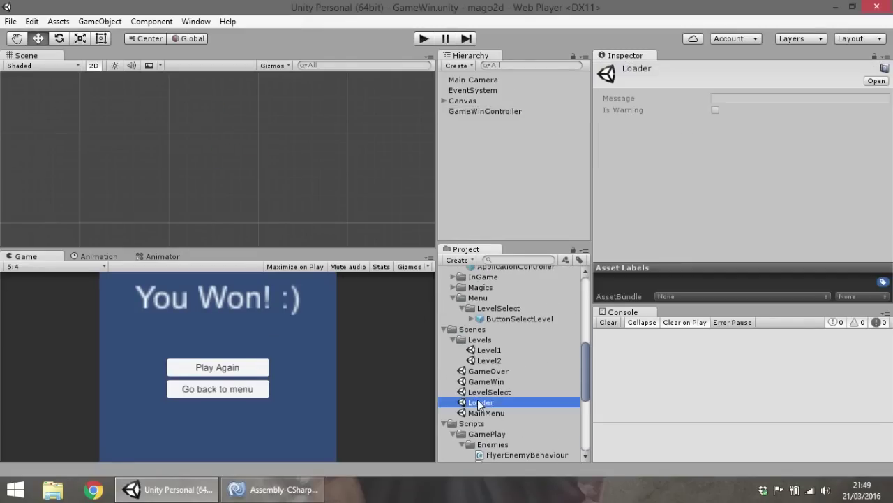
click(422, 39)
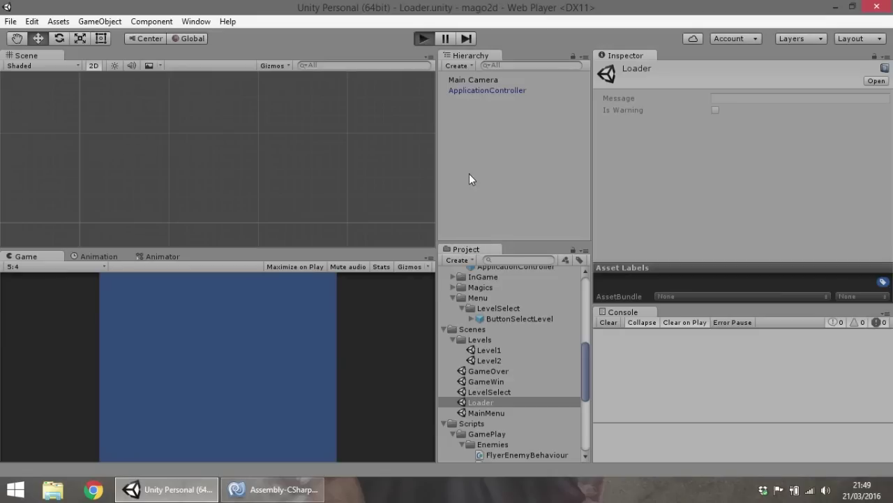
click(228, 368)
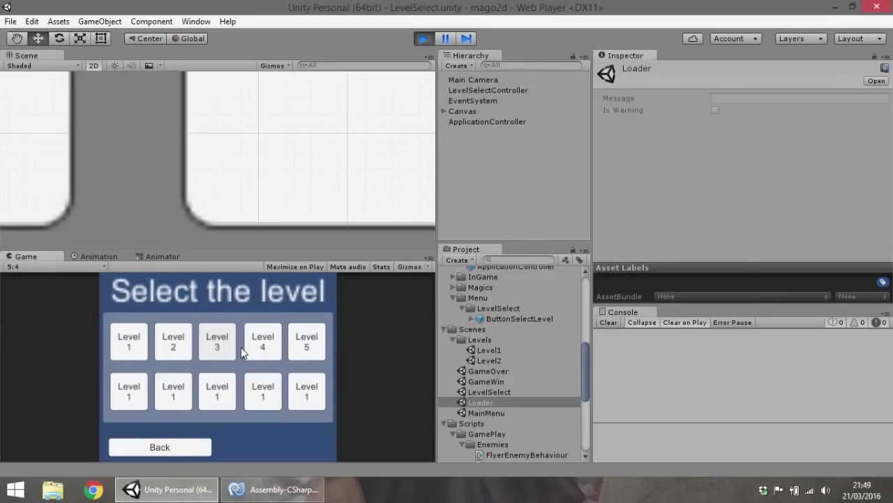
click(291, 382)
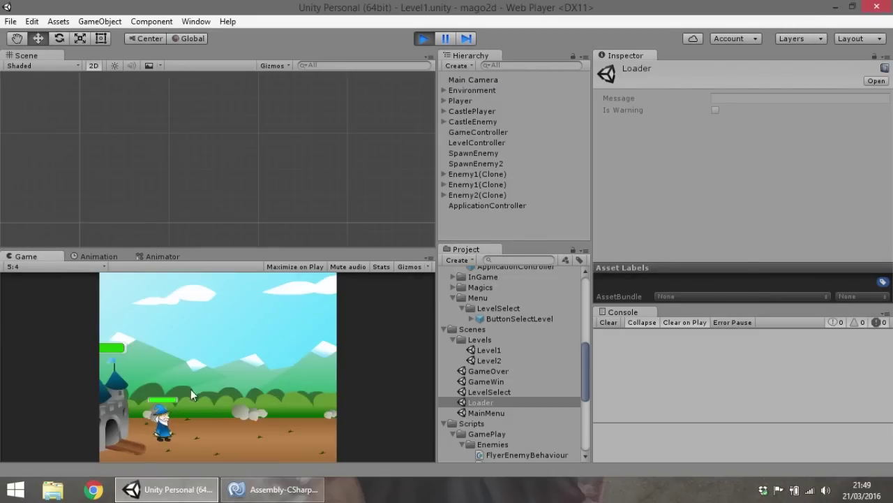
Win Level 1, go back to the menu, start Level 2, then stop playing.
key(Right)
key(Right)
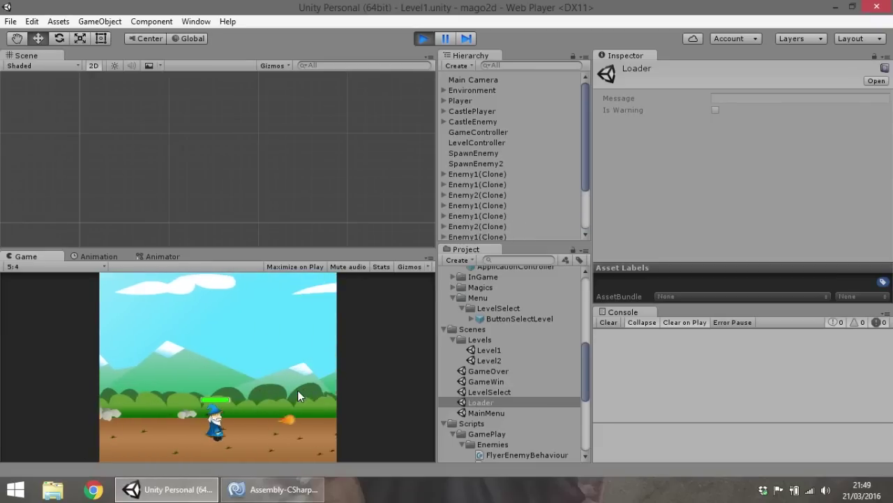
key(Right)
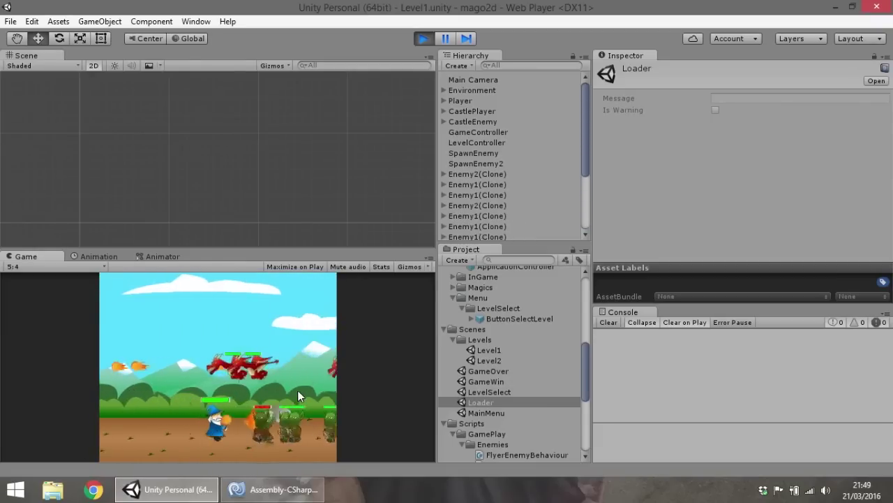
key(Right)
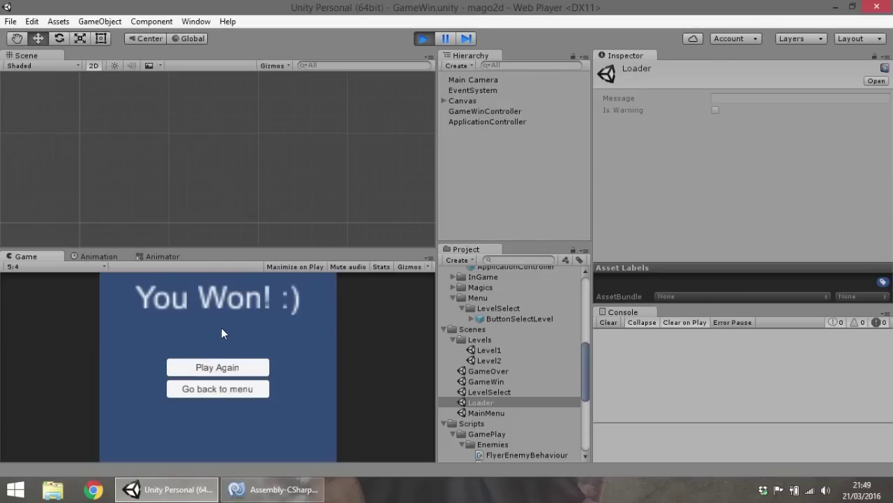
click(212, 390)
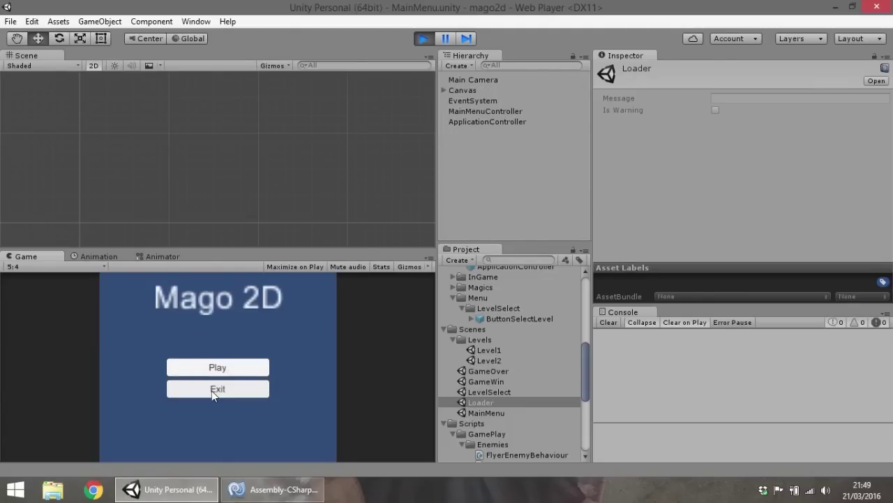
click(225, 363)
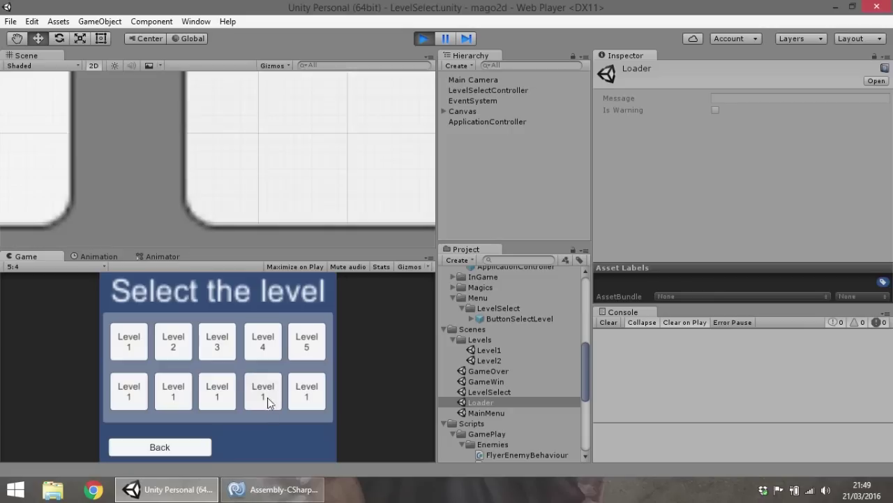
click(184, 342)
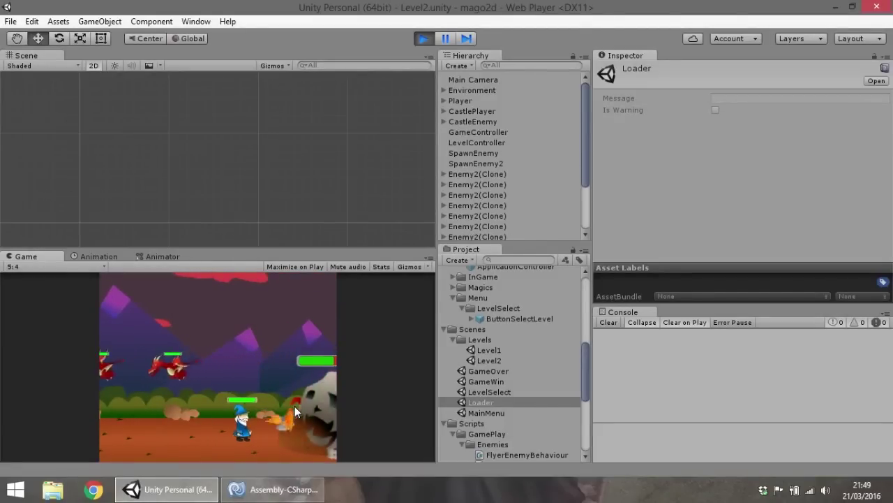
key(ctrl+p)
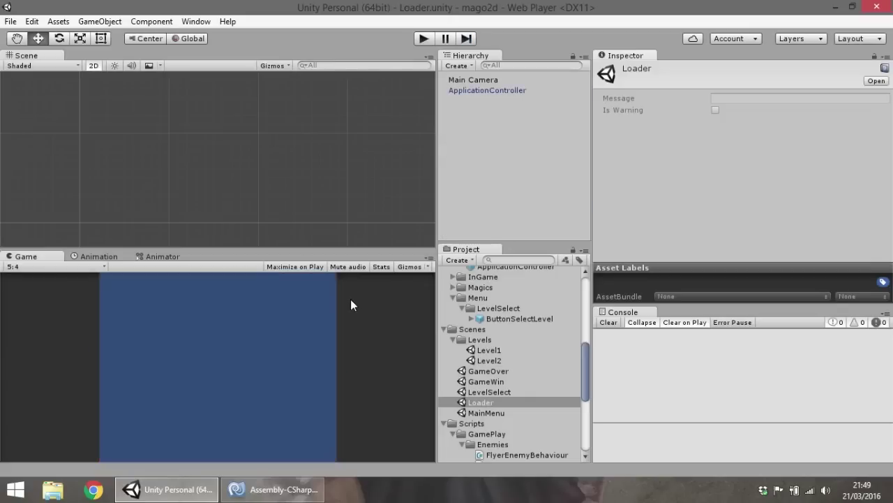